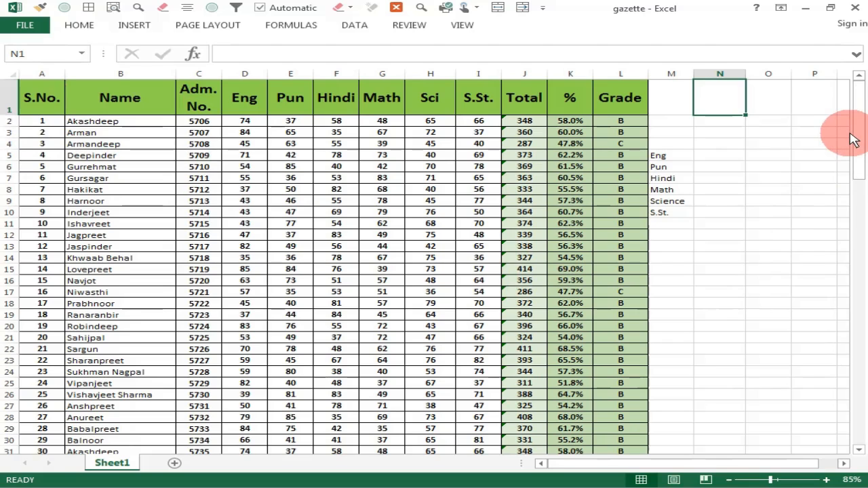
# Look through the student marks, totals and grades in the gazette worksheet
pyautogui.moveTo(858, 125); pyautogui.dragTo(848, 247)
pyautogui.moveTo(845, 246); pyautogui.dragTo(640, 29)
pyautogui.click(844, 323)
# Switch to RESULT SLIP.docx.pdf in Chrome and examine the layout of the finished report cards across its pages
pyautogui.moveTo(234, 4)
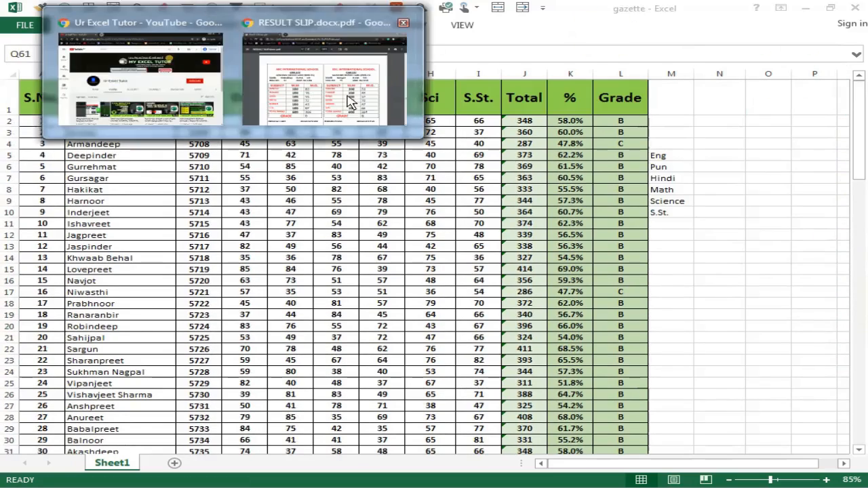
pyautogui.click(378, 121)
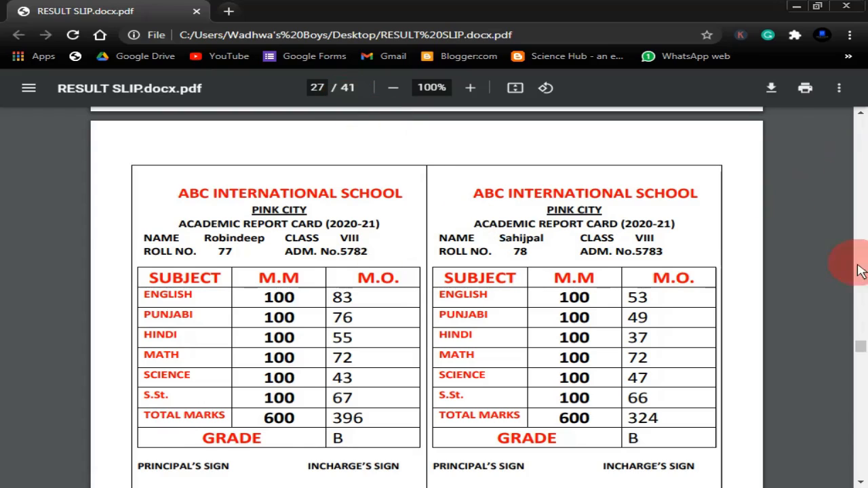
pyautogui.click(866, 237)
pyautogui.moveTo(863, 342)
pyautogui.mouseDown()
pyautogui.moveTo(861, 407)
pyautogui.moveTo(862, 329)
pyautogui.mouseUp()
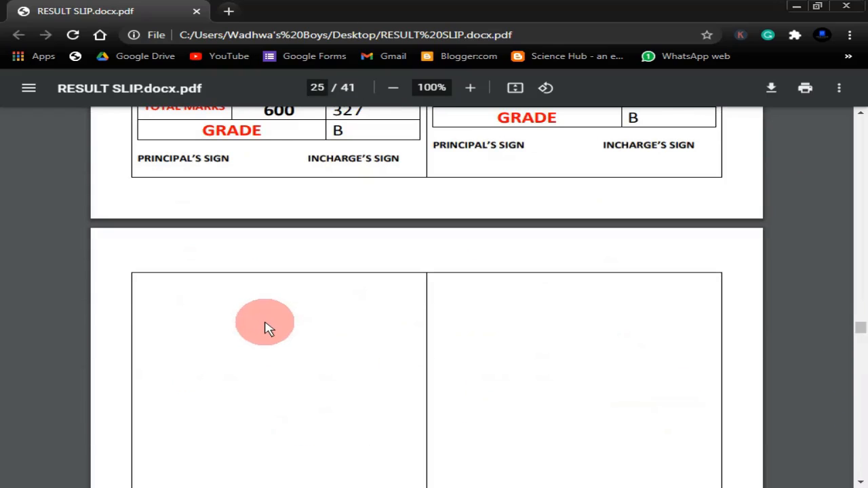
pyautogui.scroll(7, 266, 329)
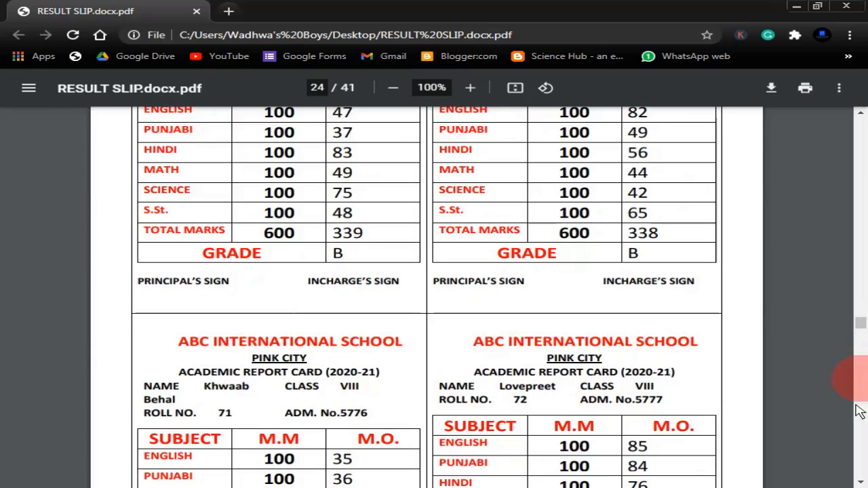
pyautogui.scroll(4, 204, 275)
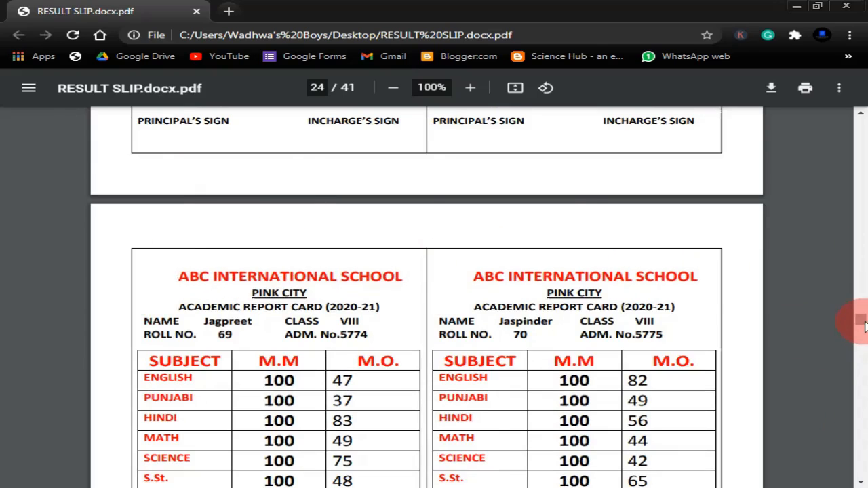
pyautogui.moveTo(862, 325); pyautogui.dragTo(856, 230)
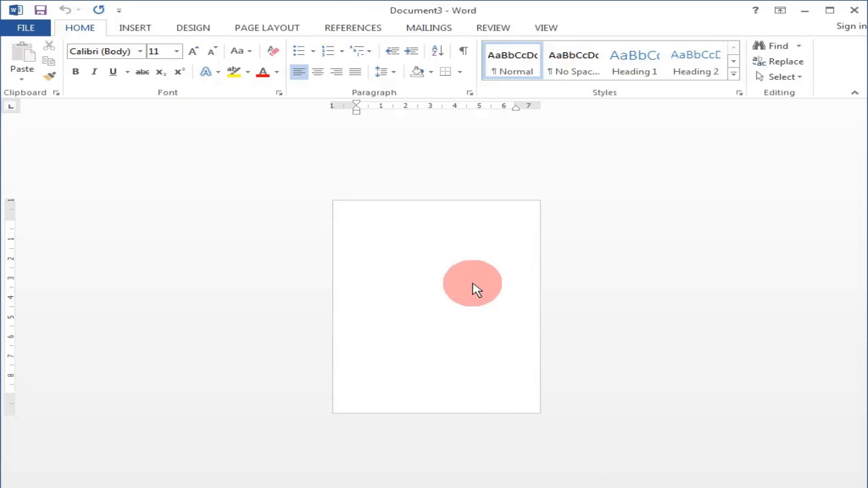
pyautogui.scroll(2, 473, 283)
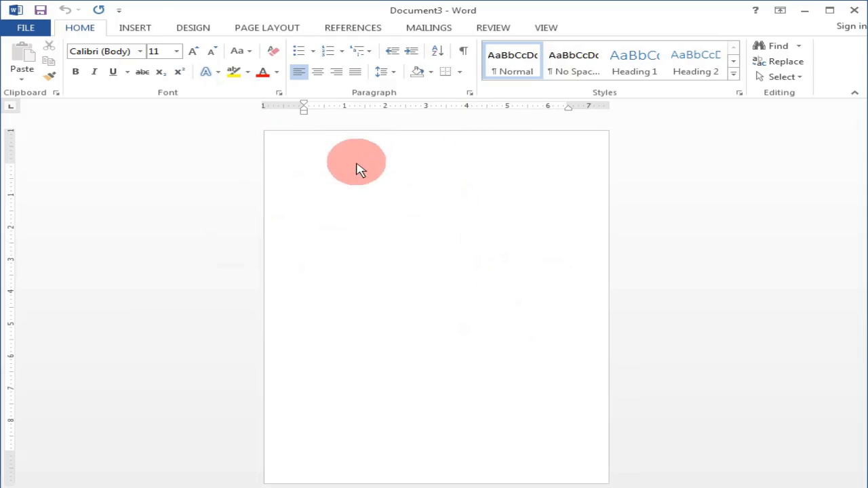
pyautogui.click(139, 31)
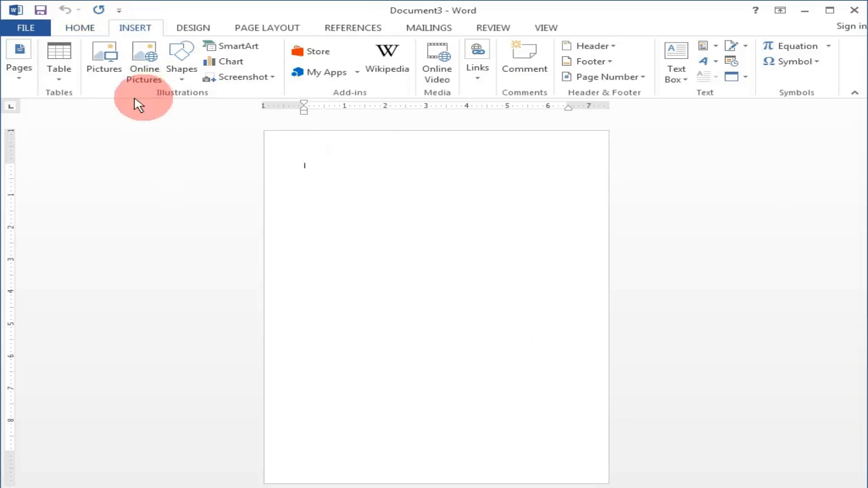
pyautogui.click(70, 72)
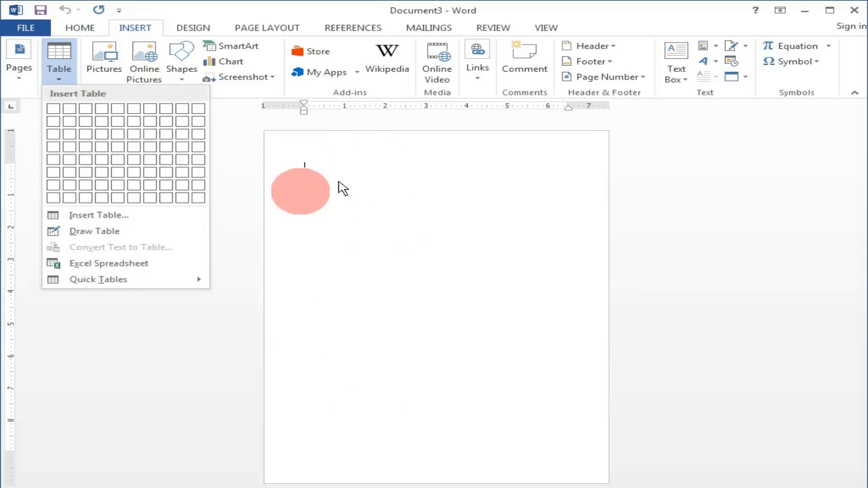
pyautogui.click(70, 121)
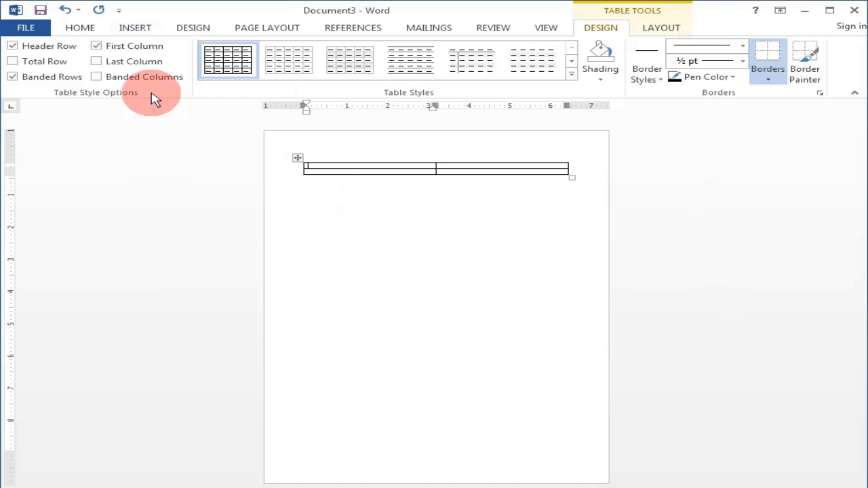
pyautogui.click(138, 29)
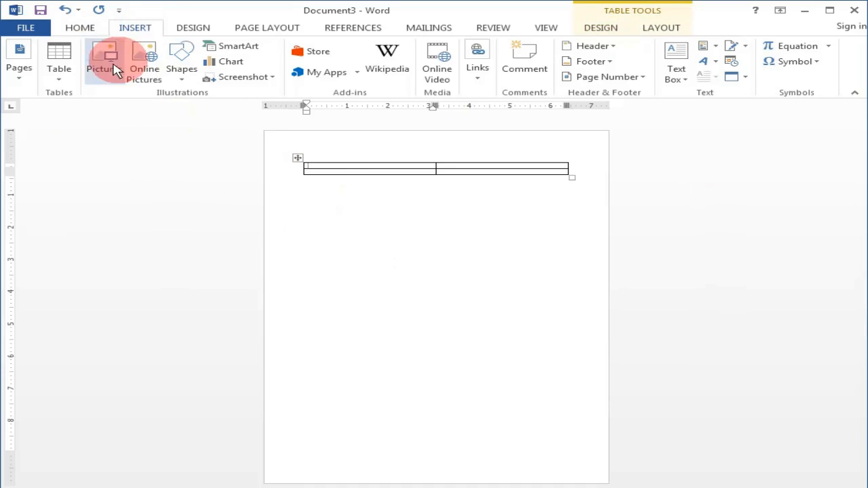
pyautogui.click(78, 76)
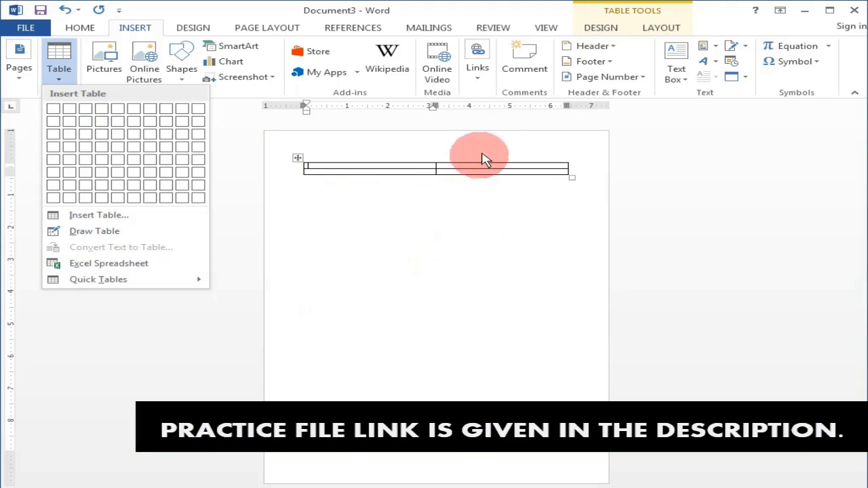
pyautogui.click(397, 262)
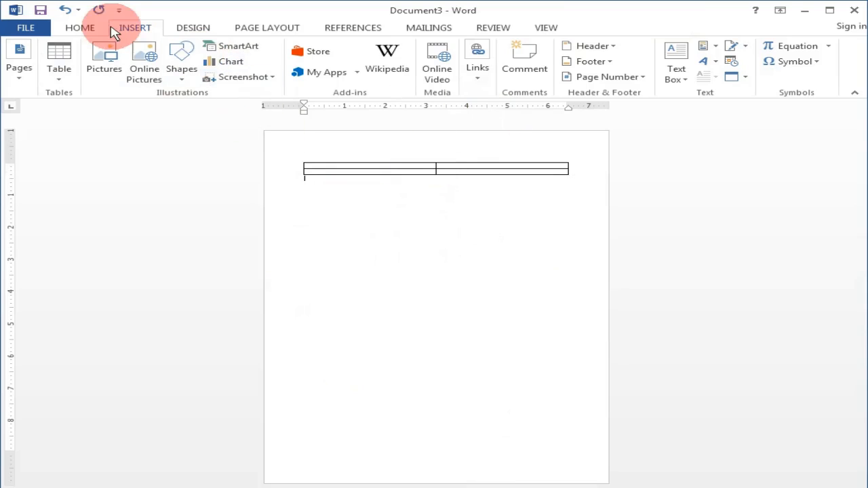
pyautogui.click(249, 31)
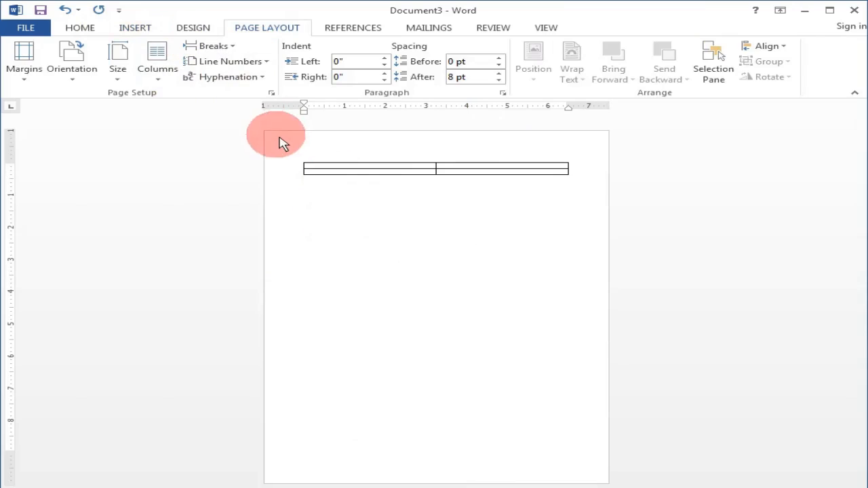
pyautogui.hotkey('ctrl', 'z')
# Set the blank document's paper size to A4 and its page margins to Narrow
pyautogui.click(238, 29)
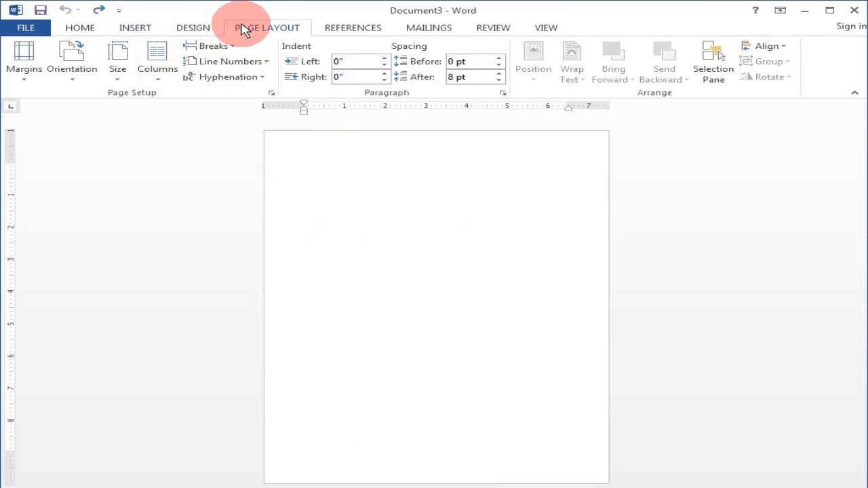
pyautogui.click(114, 67)
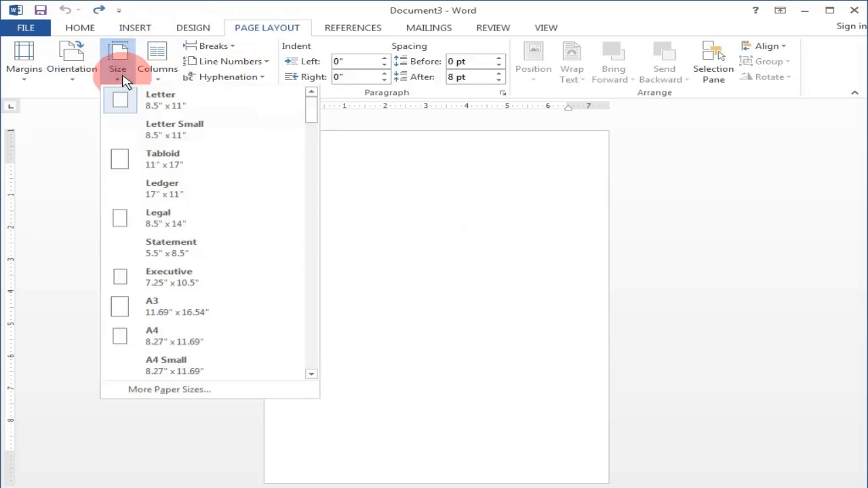
pyautogui.click(170, 337)
pyautogui.click(76, 53)
pyautogui.click(22, 55)
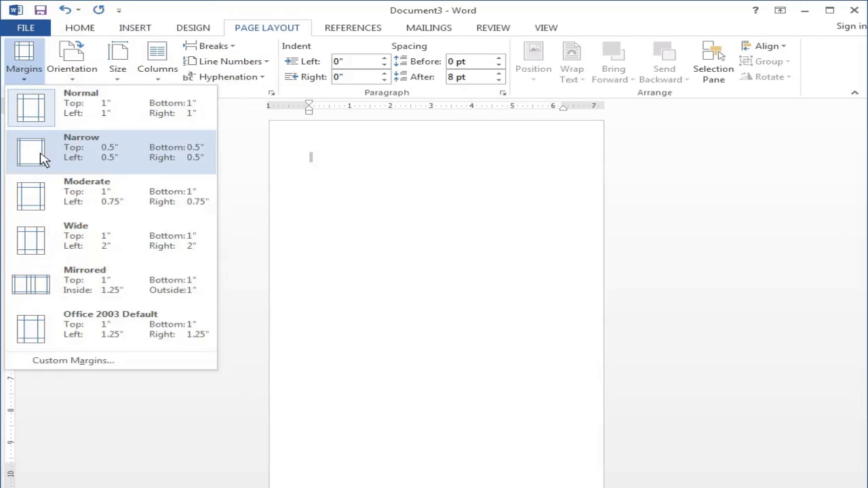
pyautogui.click(40, 157)
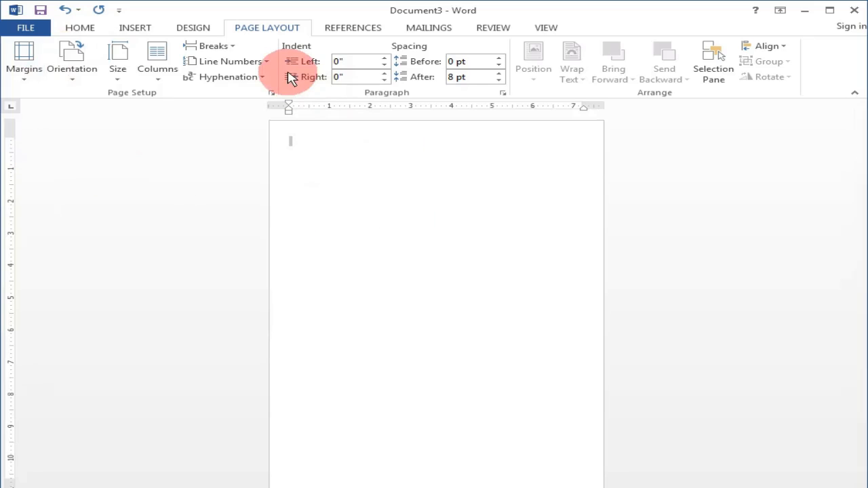
# Insert a table with two columns and two rows at the beginning of the page
pyautogui.click(136, 27)
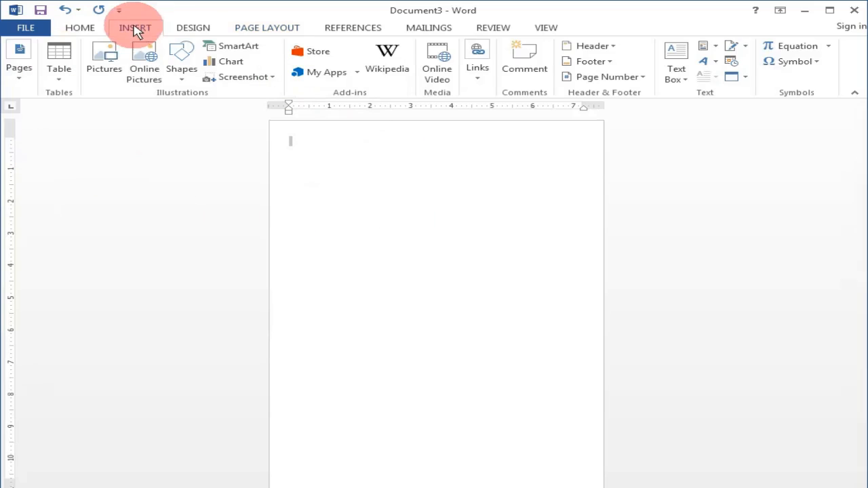
pyautogui.click(60, 69)
pyautogui.click(277, 235)
pyautogui.click(435, 235)
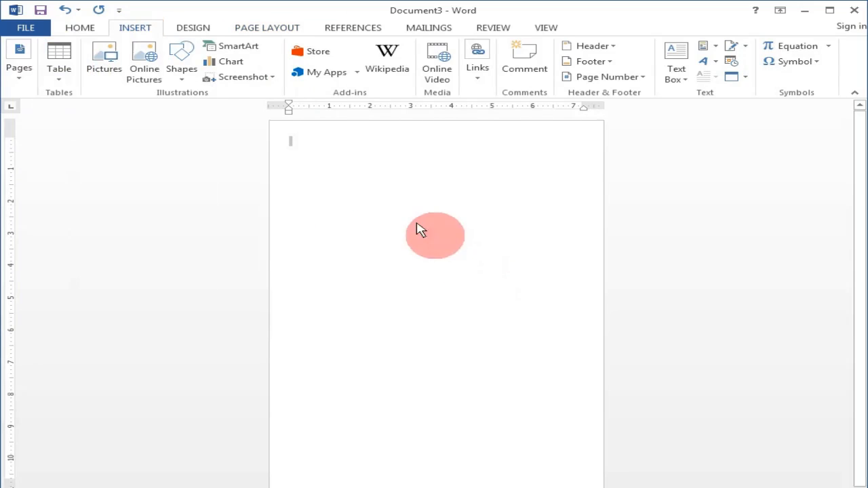
pyautogui.click(63, 68)
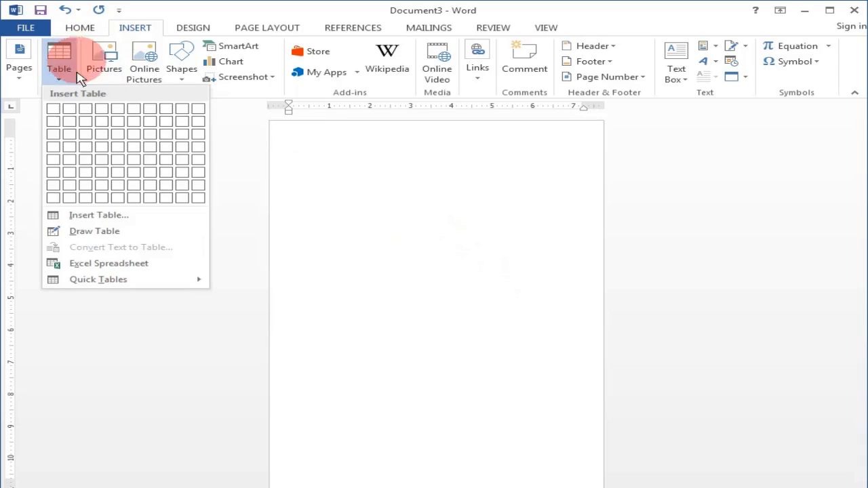
pyautogui.click(70, 128)
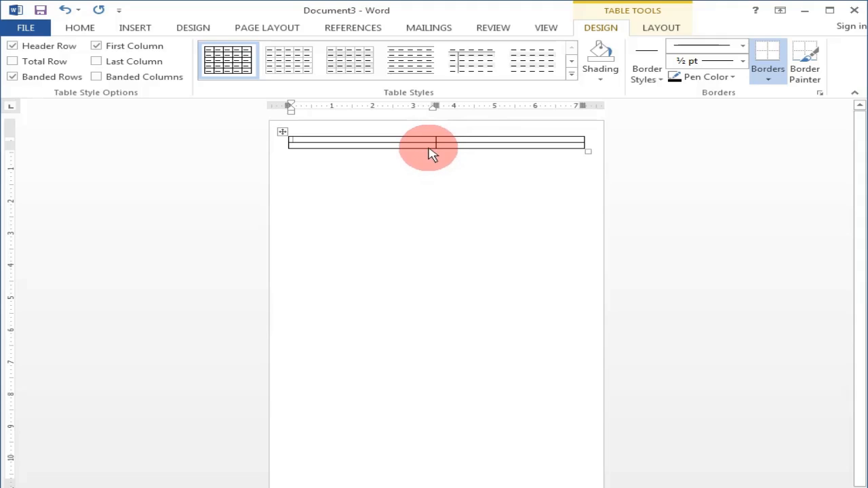
pyautogui.click(425, 184)
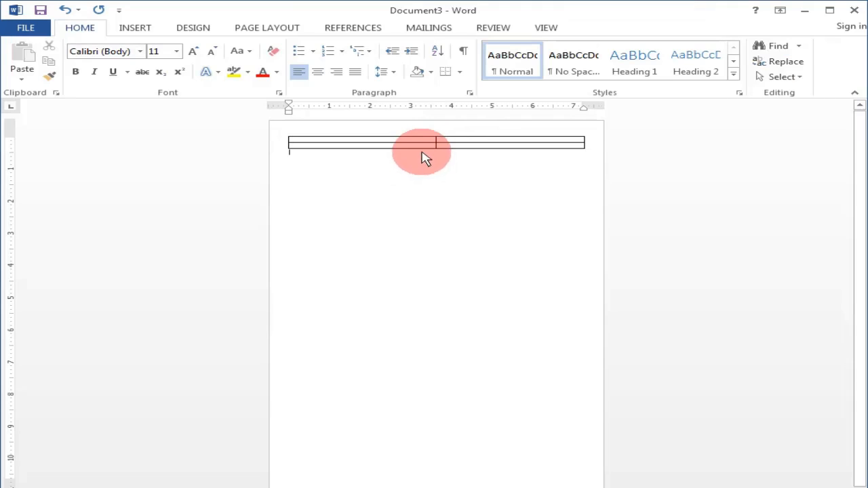
# Stretch the table's second row down until its lower border reaches the bottom margin of the first page
pyautogui.moveTo(425, 148); pyautogui.dragTo(441, 415)
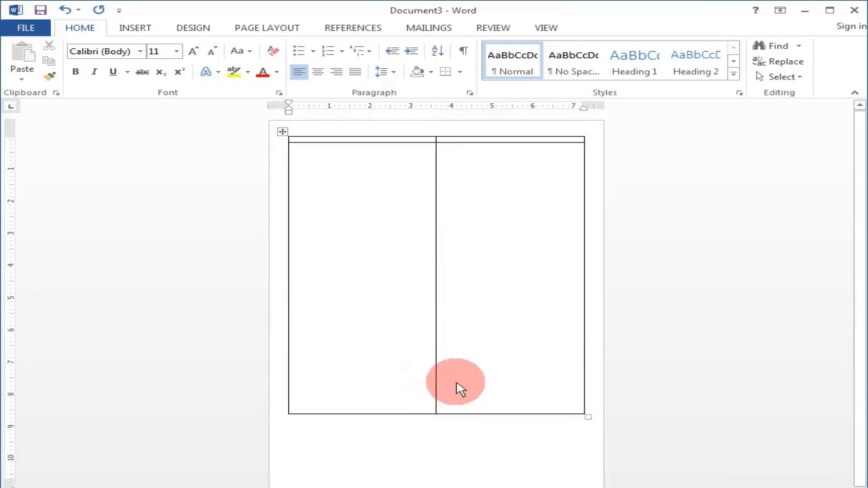
pyautogui.keyDown('ctrl'); pyautogui.scroll(-2, 477, 374); pyautogui.keyUp('ctrl')
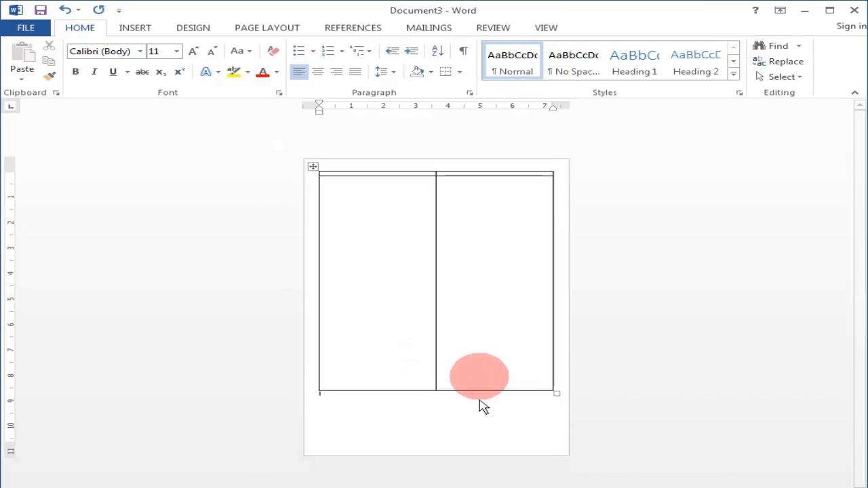
pyautogui.moveTo(419, 392); pyautogui.dragTo(416, 421)
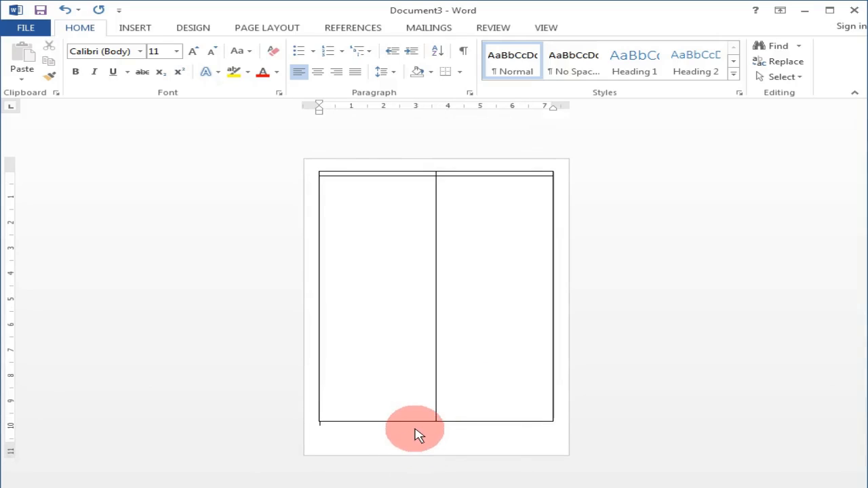
pyautogui.moveTo(417, 422); pyautogui.dragTo(416, 444)
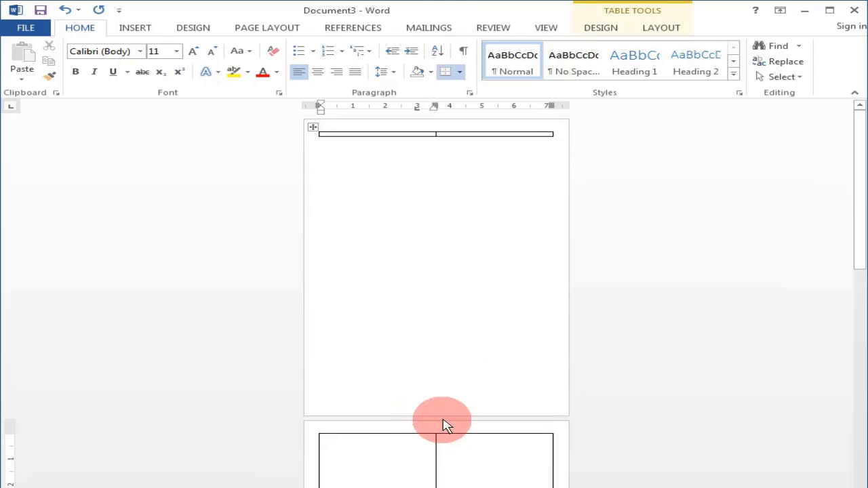
pyautogui.hotkey('ctrl', 'z')
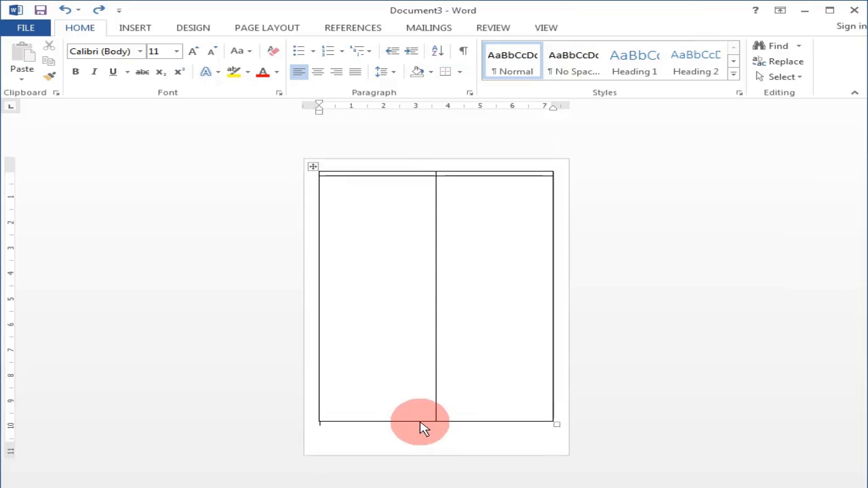
pyautogui.moveTo(421, 422); pyautogui.dragTo(422, 439)
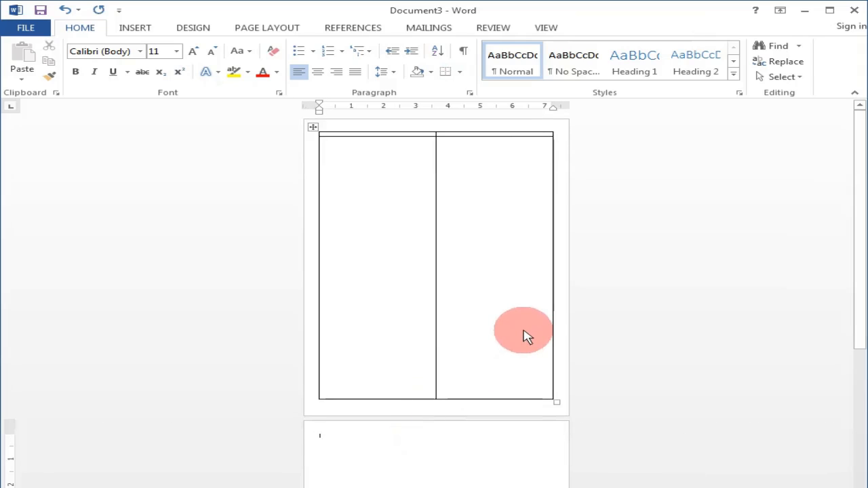
pyautogui.click(563, 381)
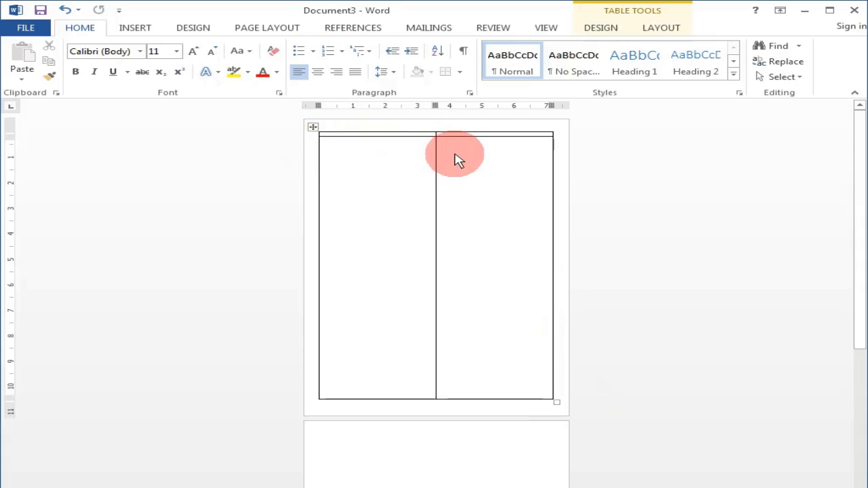
# Distribute the row heights of the whole table equally and place the cursor in the first cell
pyautogui.click(315, 129)
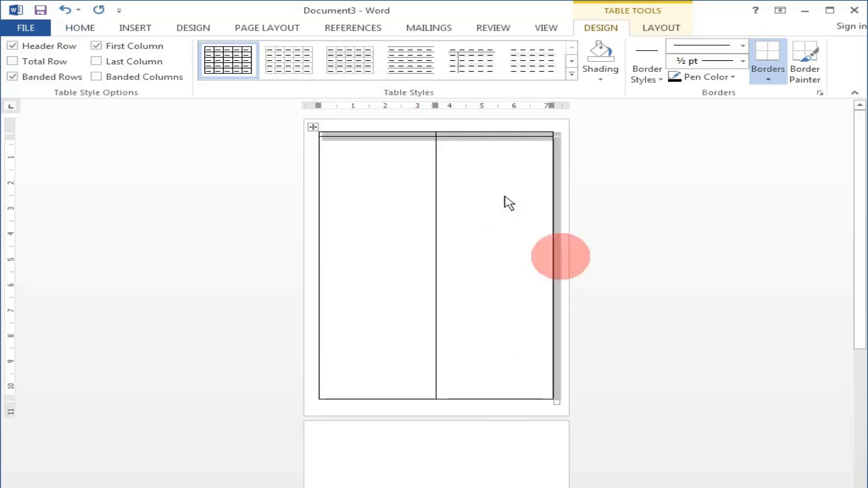
pyautogui.click(668, 30)
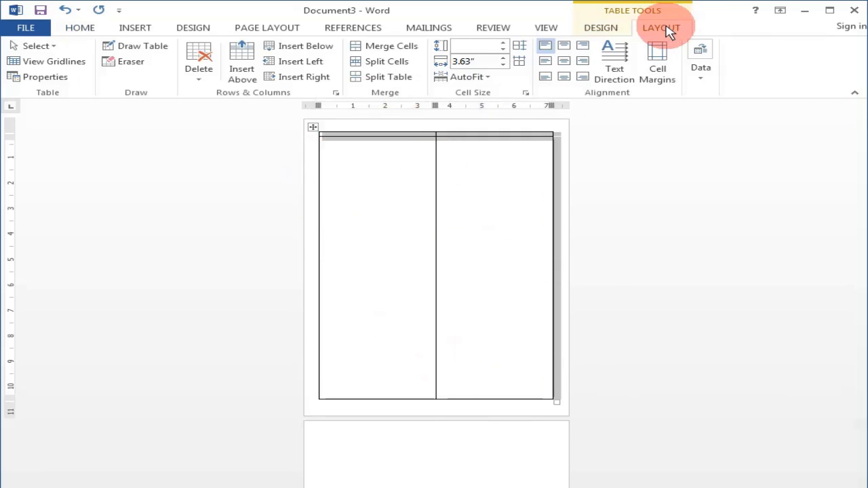
pyautogui.click(520, 62)
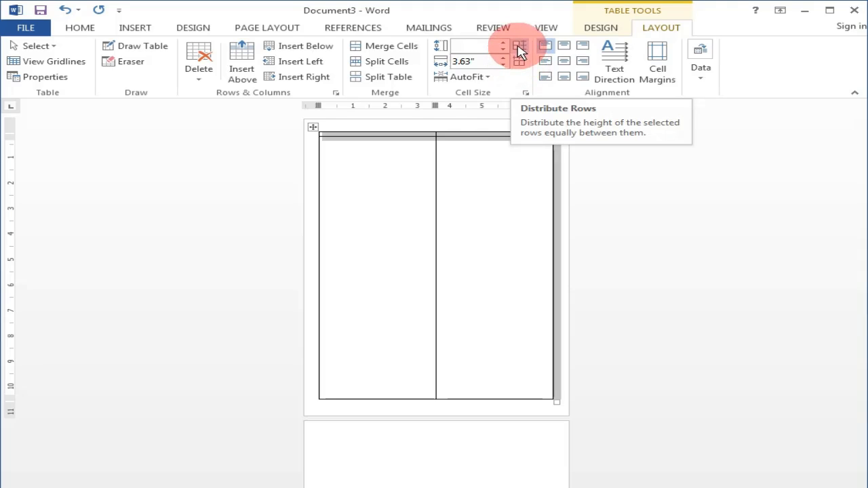
pyautogui.click(520, 52)
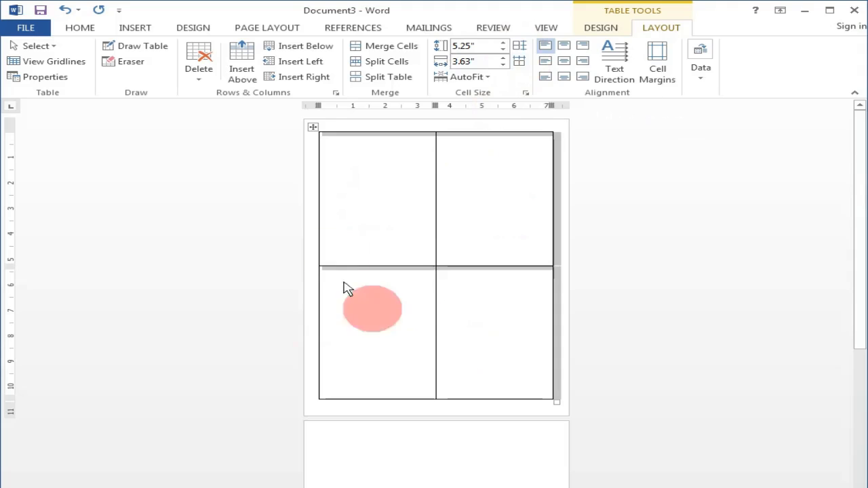
pyautogui.click(363, 203)
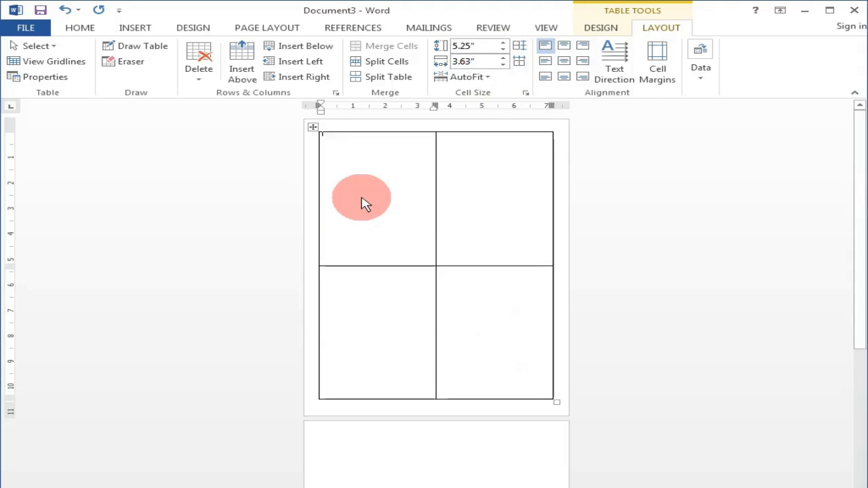
# Enter the heading ABC INTERNATIONAL SCHOOL in the first cell of the table
pyautogui.scroll(8, 363, 200)
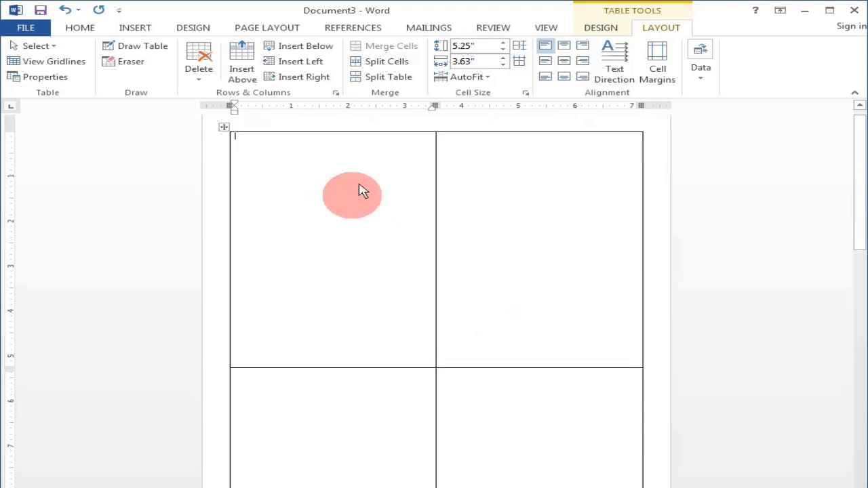
pyautogui.scroll(-2, 363, 191)
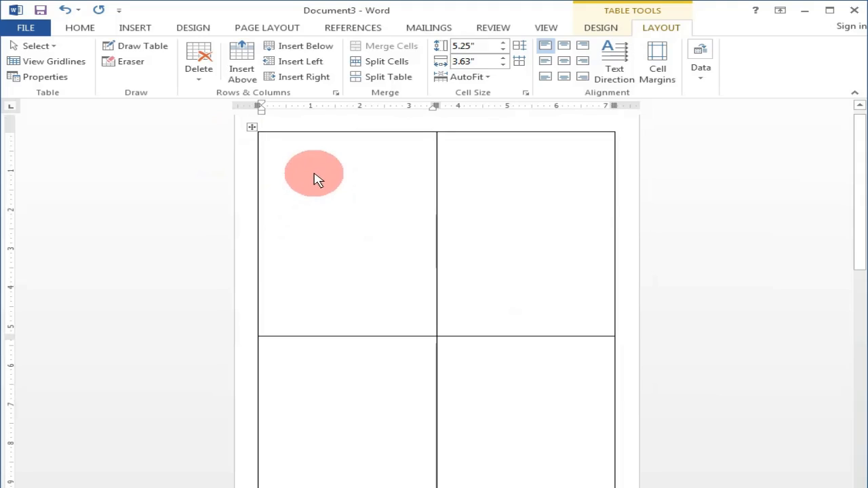
pyautogui.write('ABC INTERNATIONAL SCHOOL')
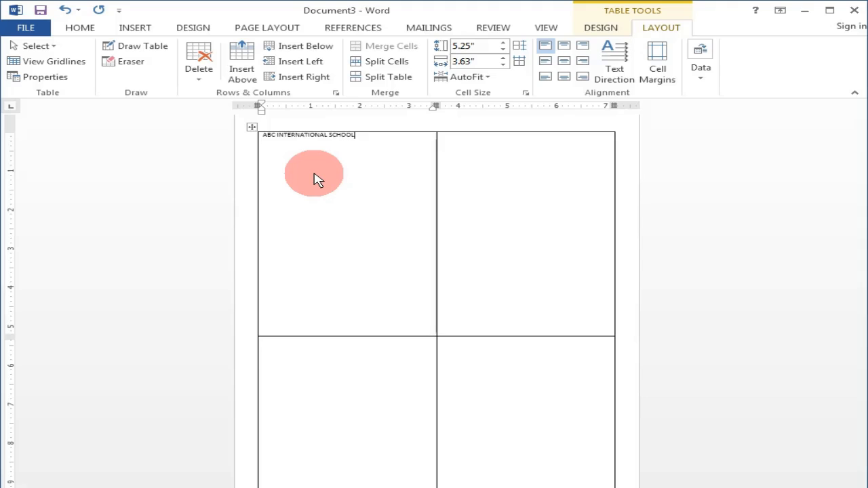
# Centre the ABC INTERNATIONAL SCHOOL heading and make it bold, 16 pt and red
pyautogui.scroll(8, 316, 181)
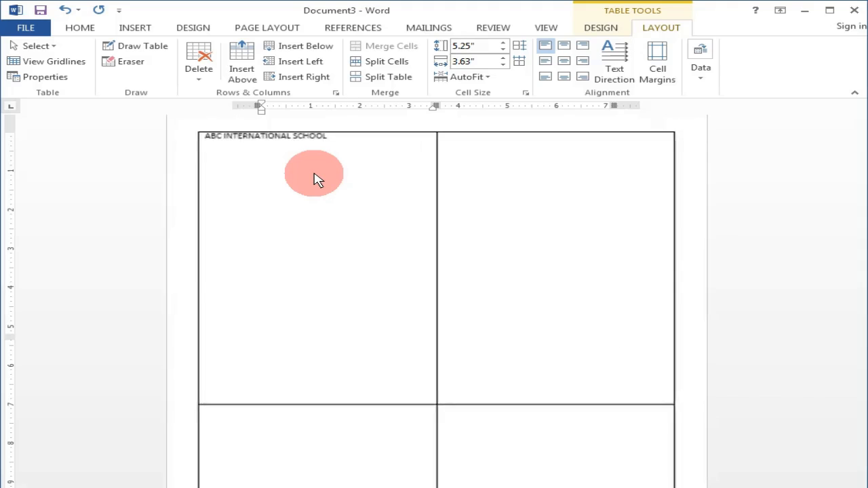
pyautogui.scroll(2, 210, 193)
pyautogui.moveTo(281, 156); pyautogui.dragTo(44, 144)
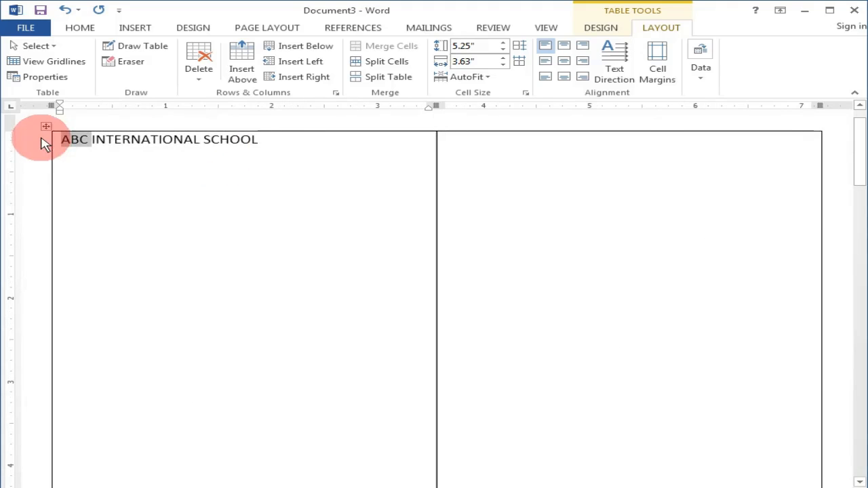
pyautogui.tripleClick(196, 145)
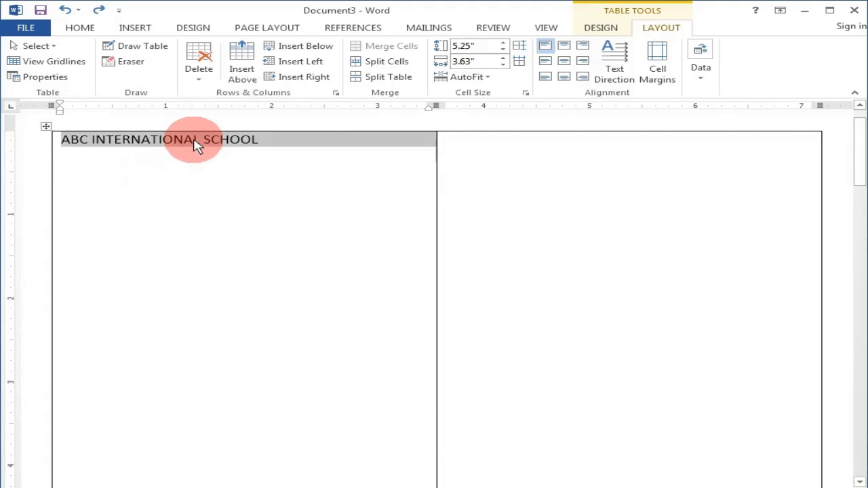
pyautogui.hotkey('ctrl', 'e')
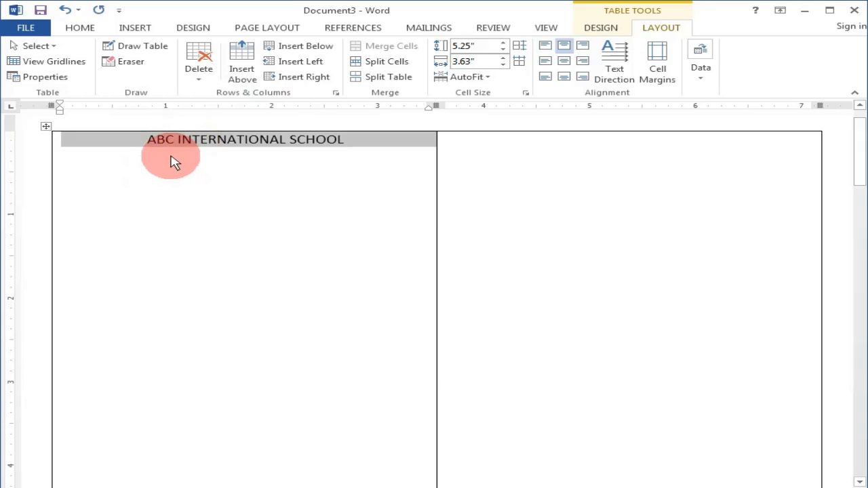
pyautogui.hotkey('ctrl', 'b')
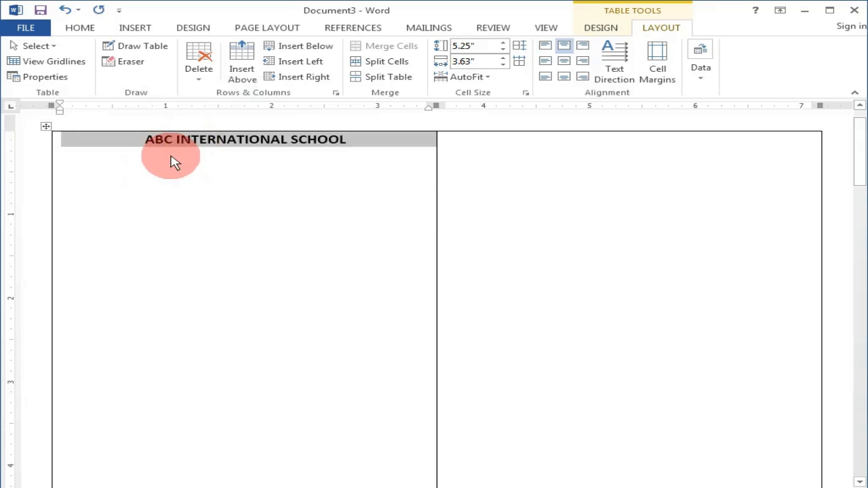
pyautogui.hotkey('ctrl', 'shift', '.')
pyautogui.hotkey('ctrl', 'shift', '.')
pyautogui.hotkey('ctrl', 'shift', '.')
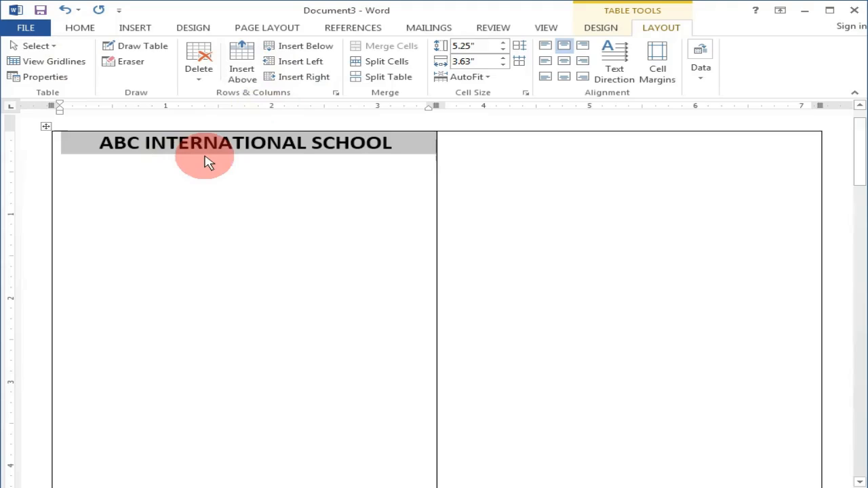
pyautogui.click(86, 28)
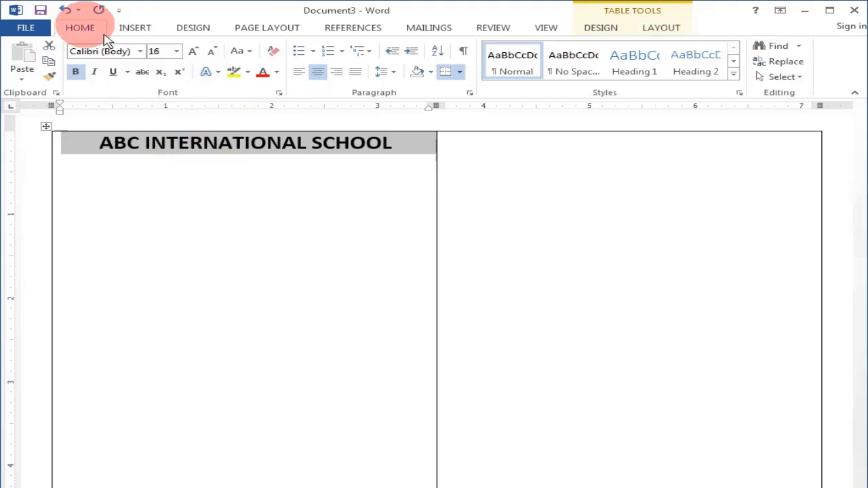
pyautogui.click(263, 71)
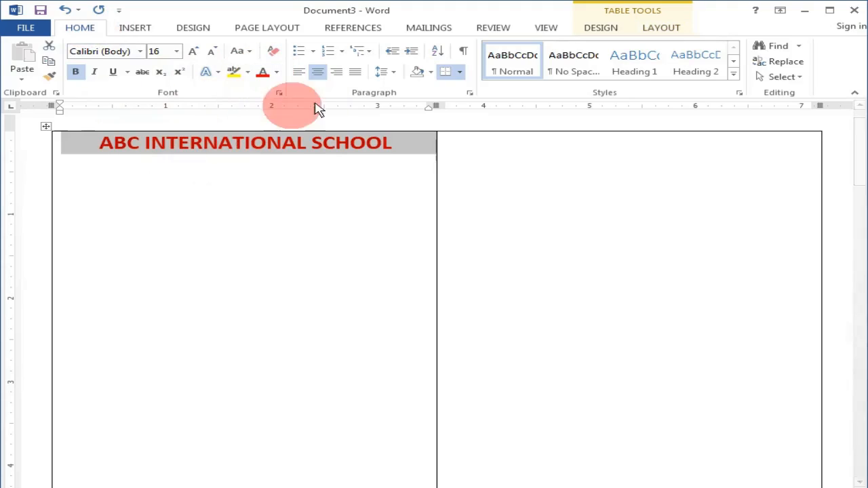
# Add a second line reading PINK CITY beneath the school name
pyautogui.click(400, 148)
pyautogui.press('Return')
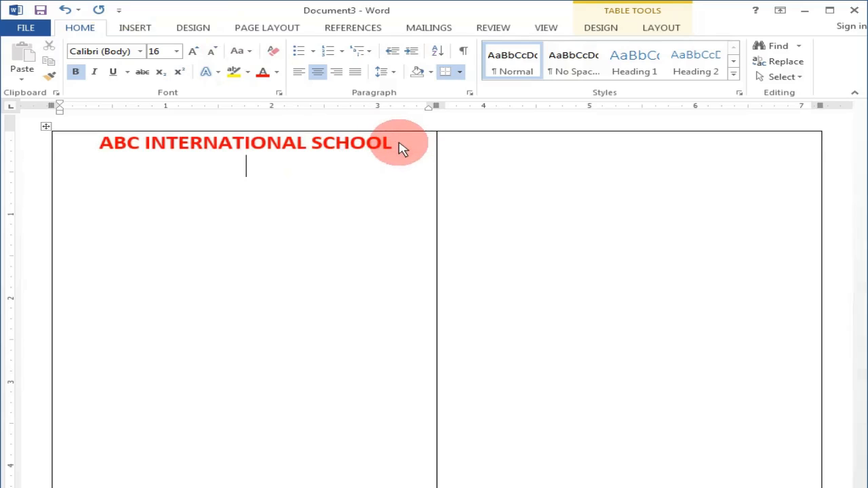
pyautogui.write('PINK')
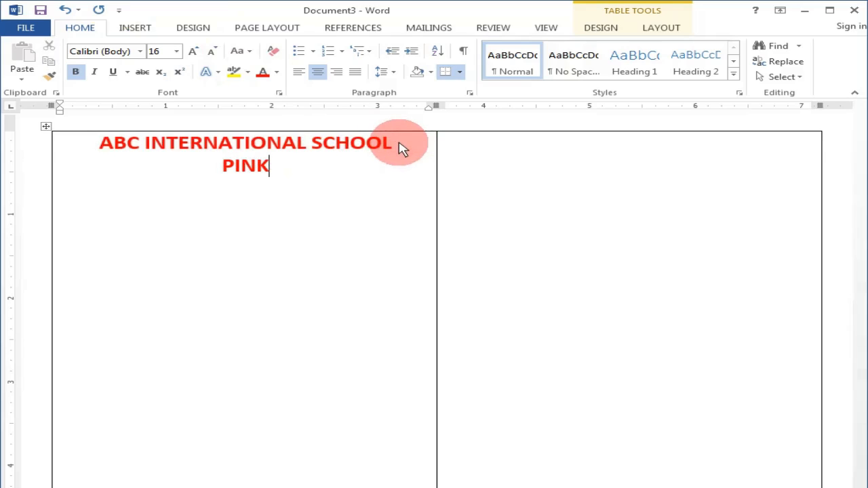
pyautogui.write(' CITY')
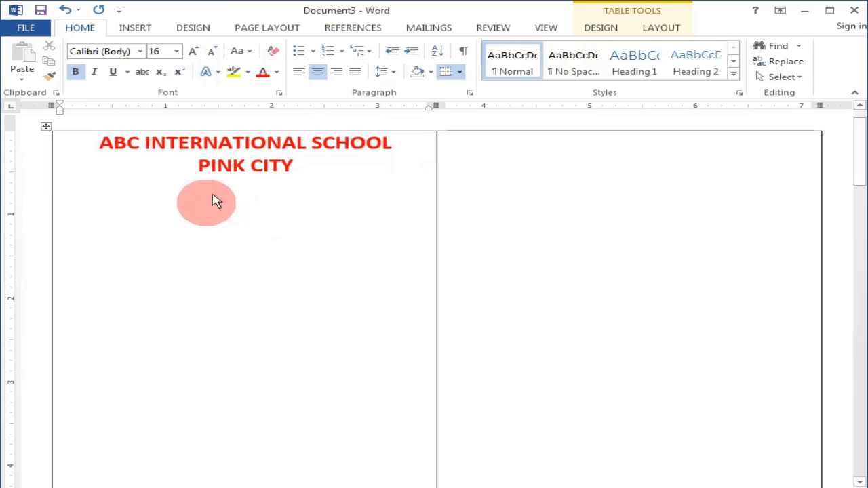
# Add the lines ACADEMIC SESSION REPORT CARD and 2020-21 beneath PINK CITY
pyautogui.write('AC')
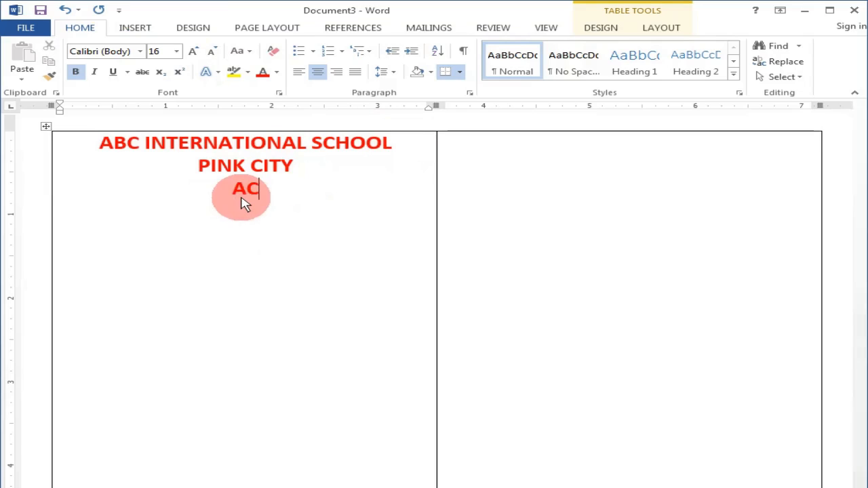
pyautogui.write('DDEM')
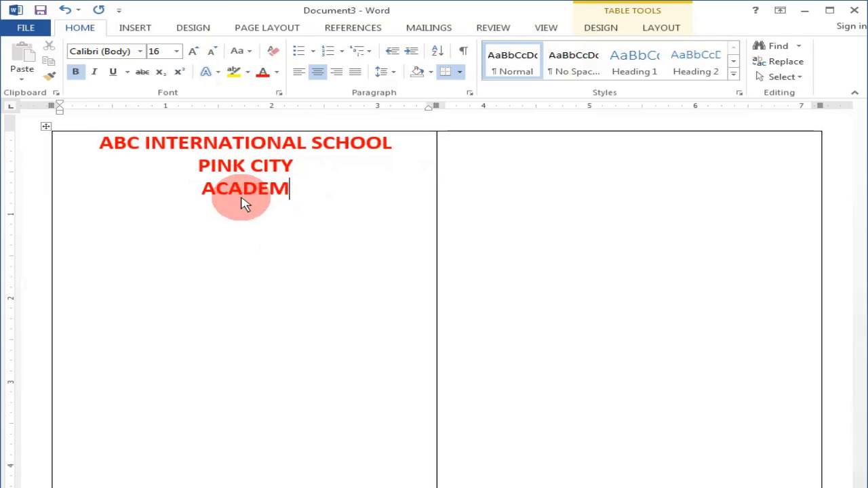
pyautogui.write('IC SEEION')
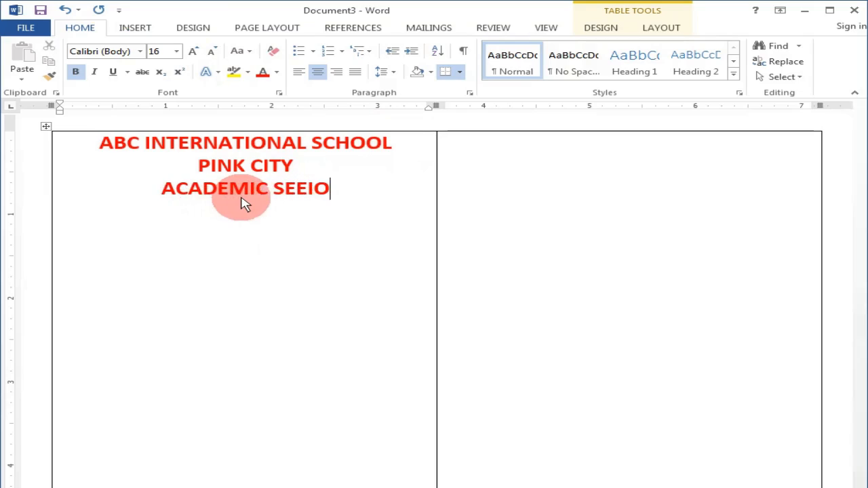
pyautogui.press('BackSpace')
pyautogui.press('BackSpace')
pyautogui.press('BackSpace')
pyautogui.press('BackSpace')
pyautogui.write('S')
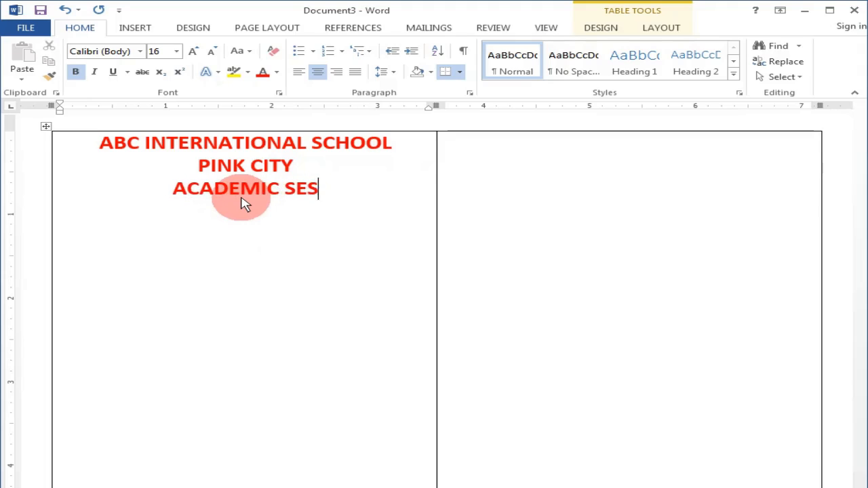
pyautogui.write('SION REPO')
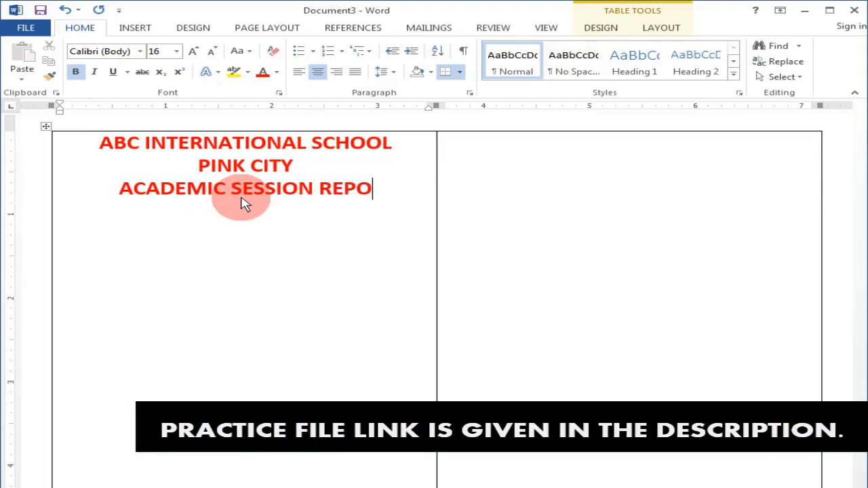
pyautogui.write('RT CARD ')
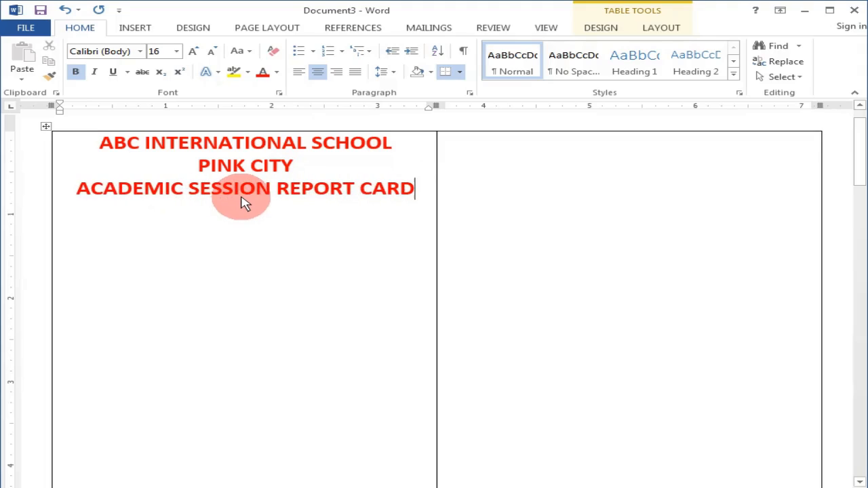
pyautogui.write('2020-21')
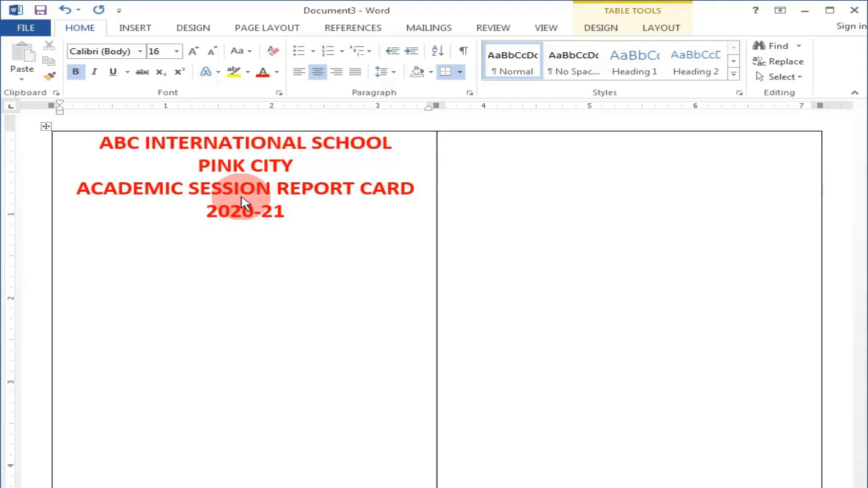
# Reduce the PINK CITY line to 12 pt and colour it black
pyautogui.moveTo(195, 168); pyautogui.dragTo(293, 170)
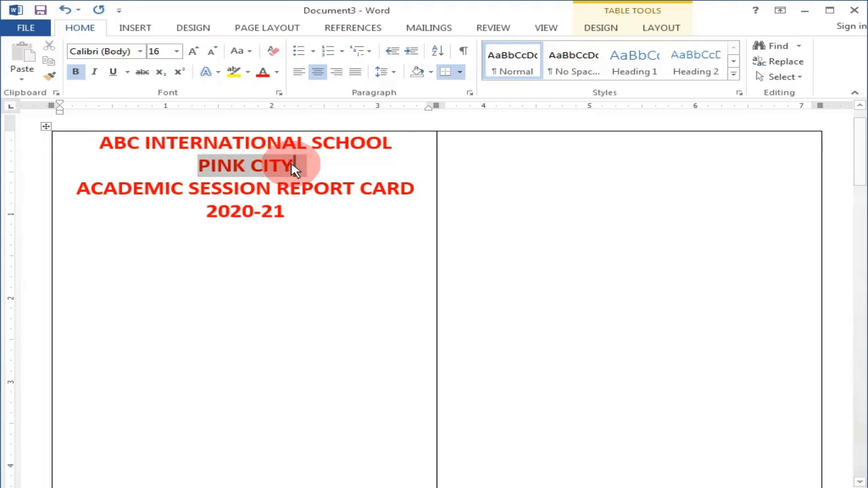
pyautogui.click(293, 168)
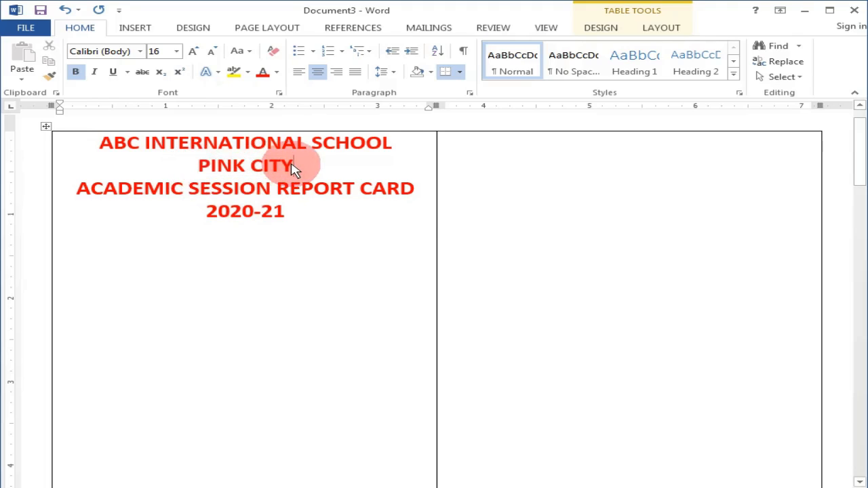
pyautogui.doubleClick(291, 165)
pyautogui.tripleClick(292, 165)
pyautogui.doubleClick(292, 165)
pyautogui.tripleClick(293, 168)
pyautogui.hotkey('ctrl', 'shift', ',')
pyautogui.hotkey('ctrl', 'shift', ',')
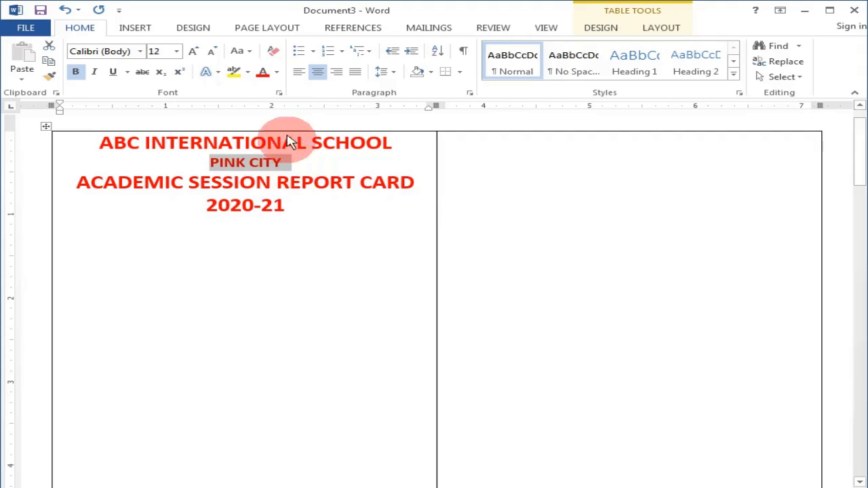
pyautogui.click(276, 72)
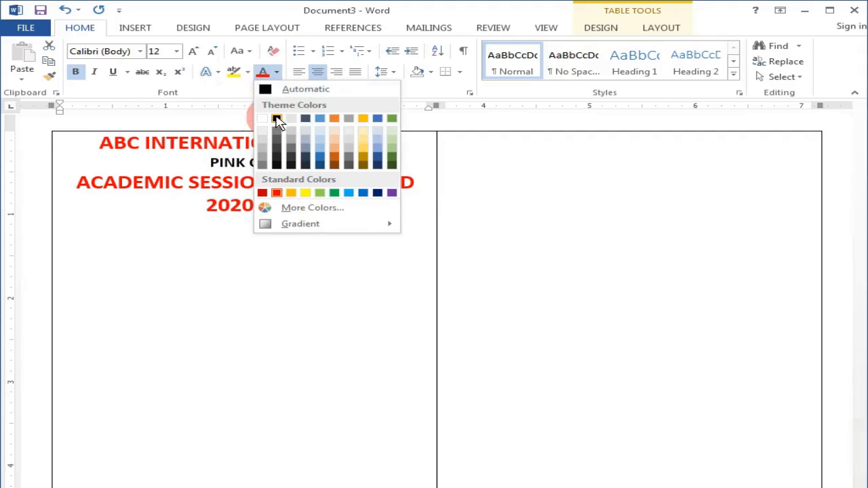
pyautogui.click(276, 117)
# Colour the ACADEMIC SESSION REPORT CARD line black
pyautogui.click(217, 195)
pyautogui.tripleClick(217, 192)
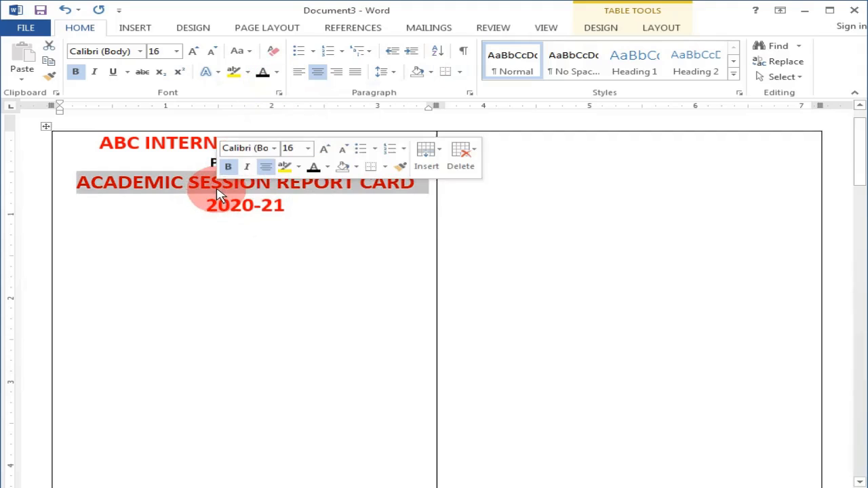
pyautogui.click(264, 74)
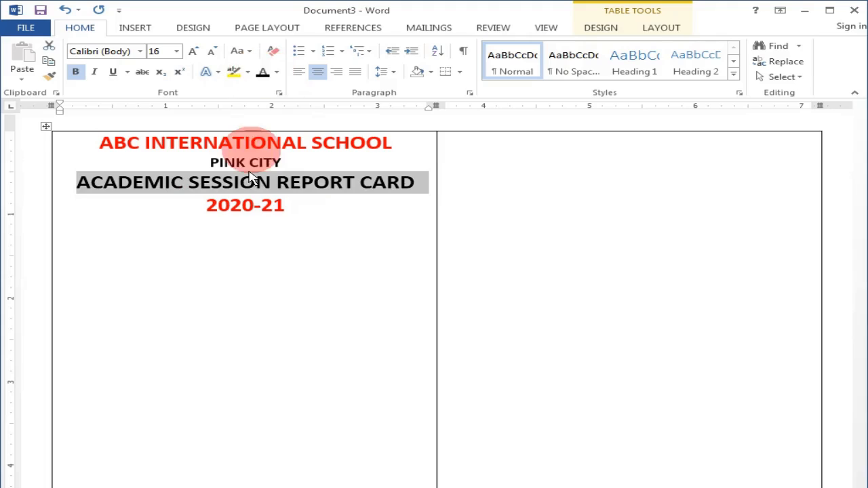
# Colour the 2020-21 line black and reduce its font size to 11 pt
pyautogui.moveTo(300, 215); pyautogui.dragTo(223, 210)
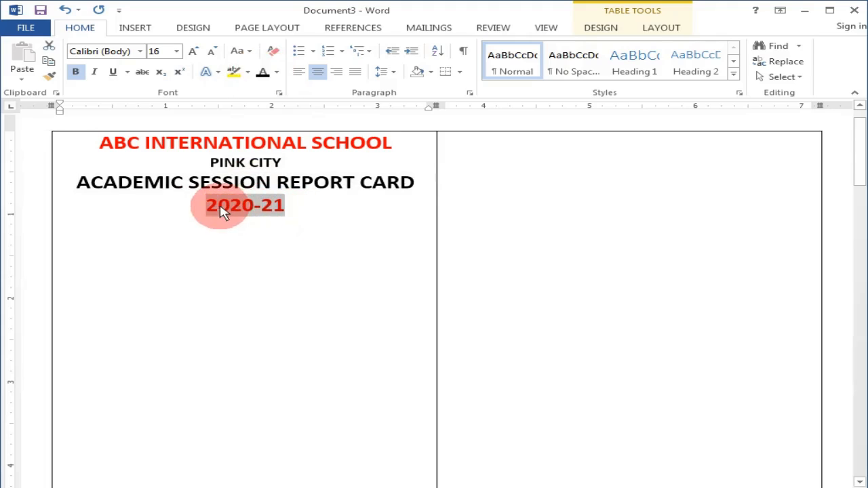
pyautogui.click(263, 73)
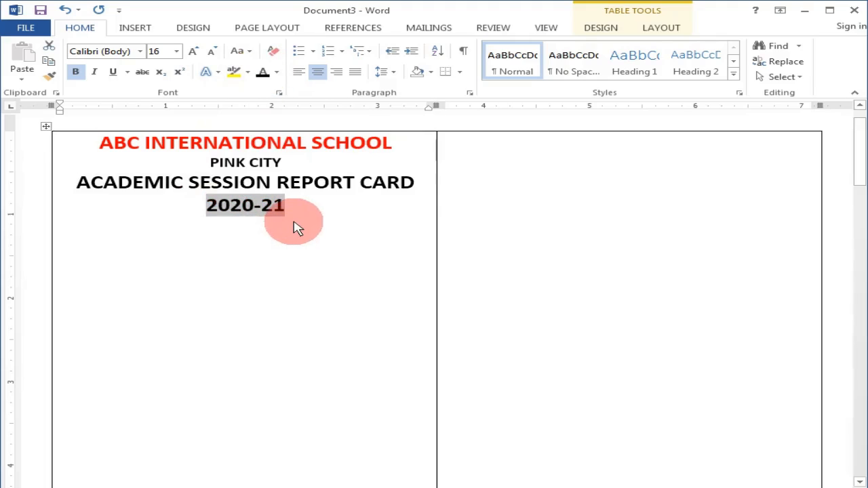
pyautogui.hotkey('ctrl', 'shift', ',')
pyautogui.hotkey('ctrl', 'shift', ',')
pyautogui.hotkey('ctrl', 'shift', ',')
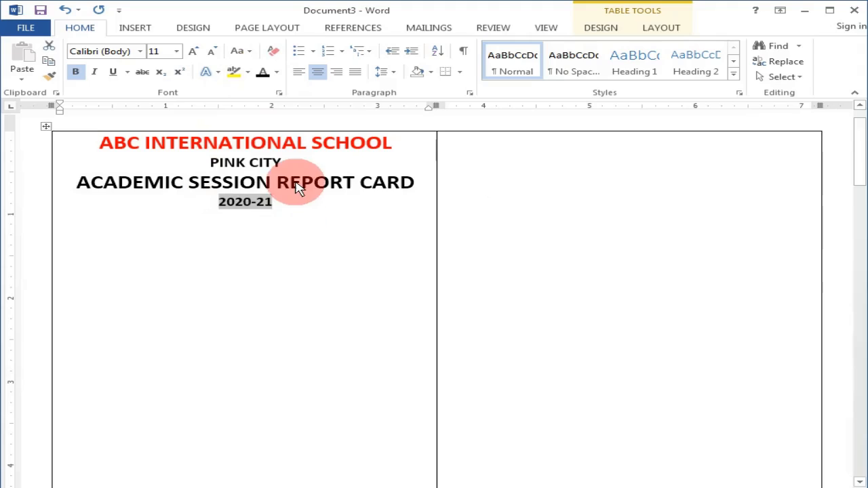
# Reduce the ACADEMIC SESSION REPORT CARD line to a font size of 8 pt
pyautogui.tripleClick(294, 188)
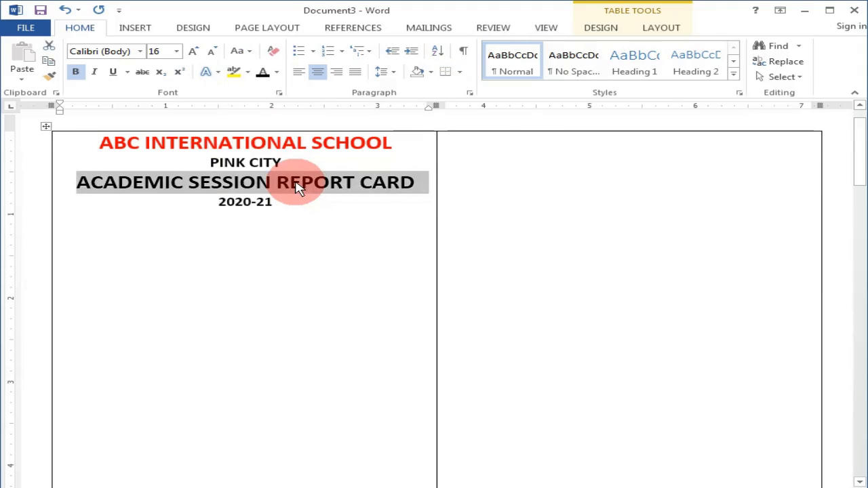
pyautogui.hotkey('ctrl', 'shift', ',')
pyautogui.hotkey('ctrl', 'shift', ',')
pyautogui.hotkey('ctrl', 'shift', ',')
pyautogui.hotkey('ctrl', 'shift', ',')
pyautogui.hotkey('ctrl', '[')
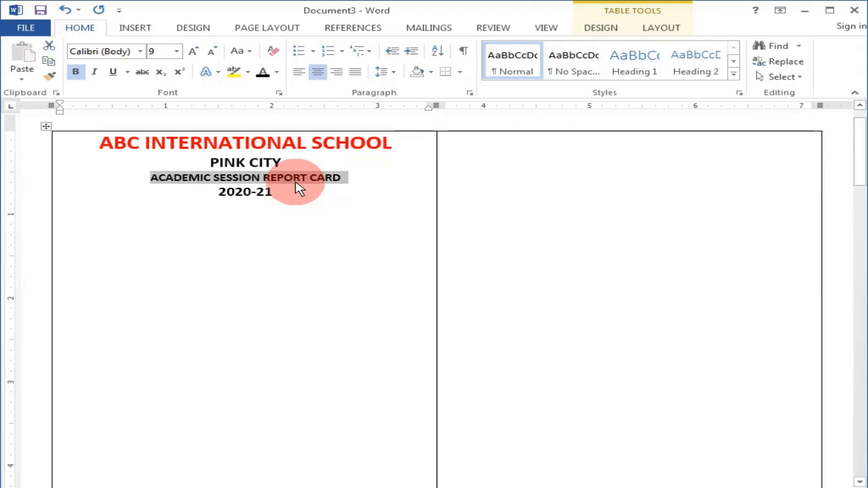
pyautogui.hotkey('ctrl', '[')
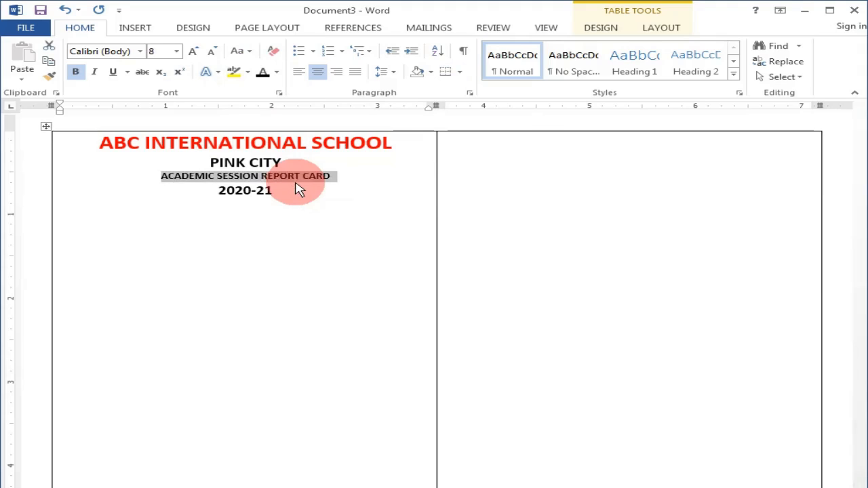
# Move 2020-21 up onto the end of the ACADEMIC SESSION REPORT CARD line and enclose it in parentheses
pyautogui.click(303, 192)
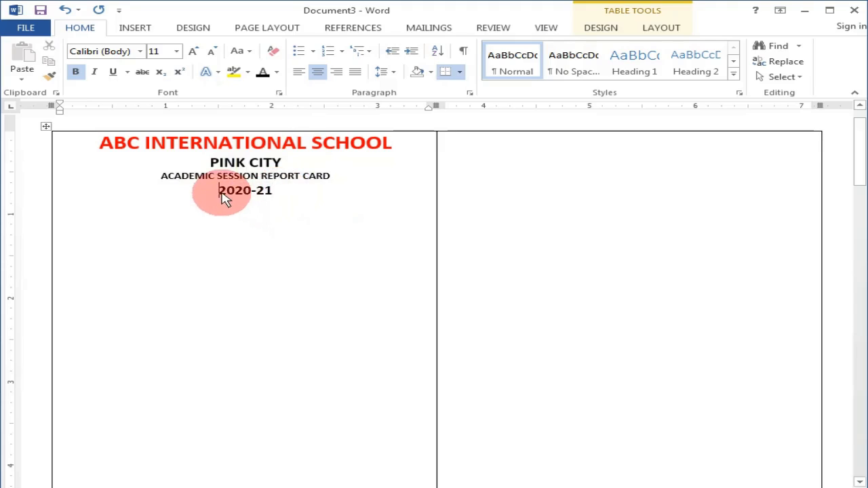
pyautogui.press('BackSpace')
pyautogui.press('BackSpace')
pyautogui.write('(2020-21')
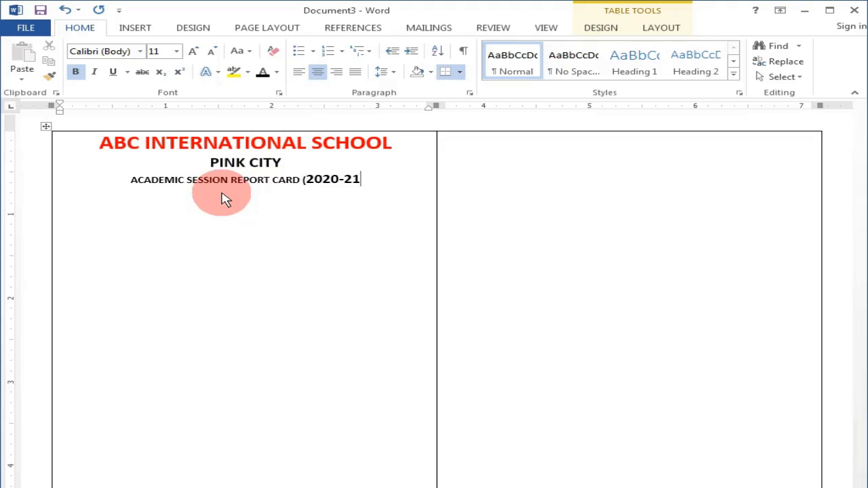
pyautogui.press('End')
pyautogui.write(')')
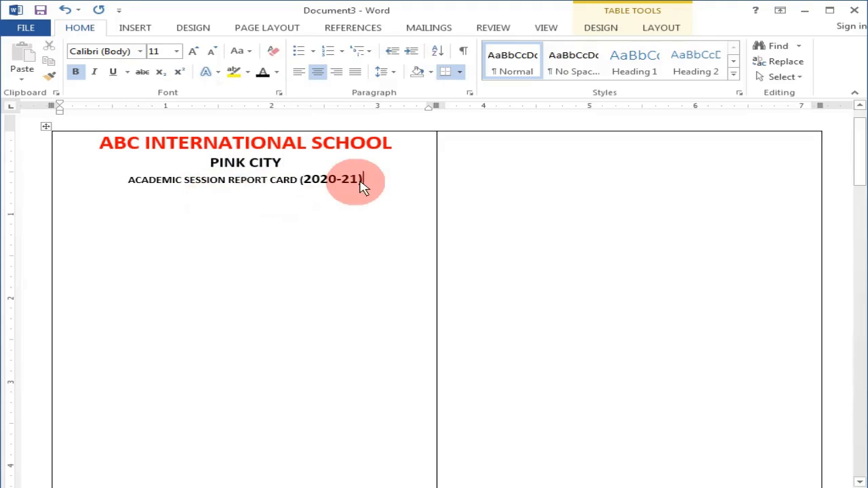
# Set the font size of (2020-21) in the report card line to 12 pt
pyautogui.moveTo(360, 184); pyautogui.dragTo(302, 184)
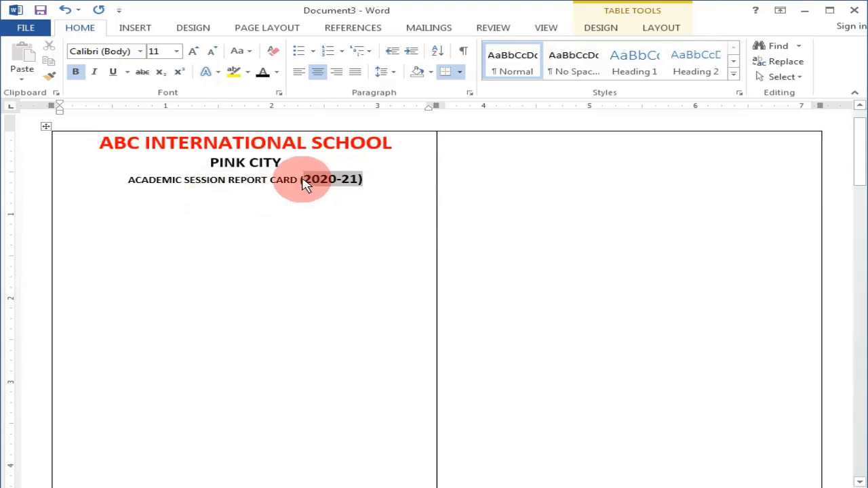
pyautogui.click(177, 51)
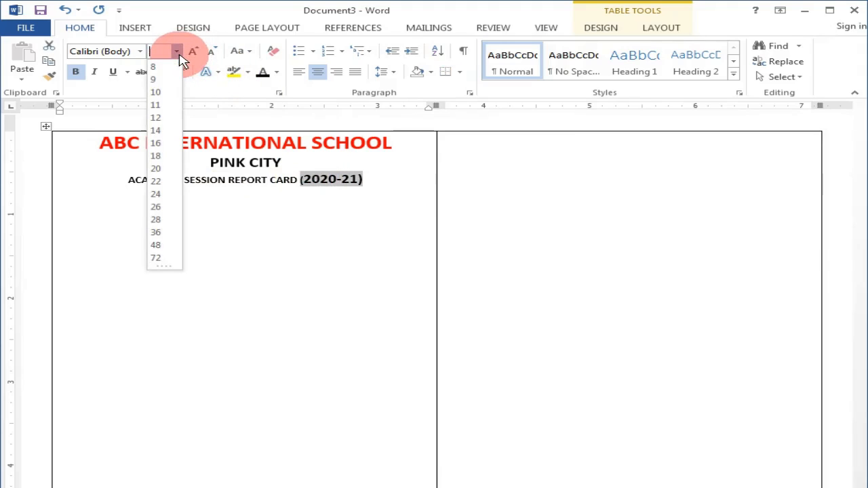
pyautogui.click(158, 120)
pyautogui.doubleClick(158, 120)
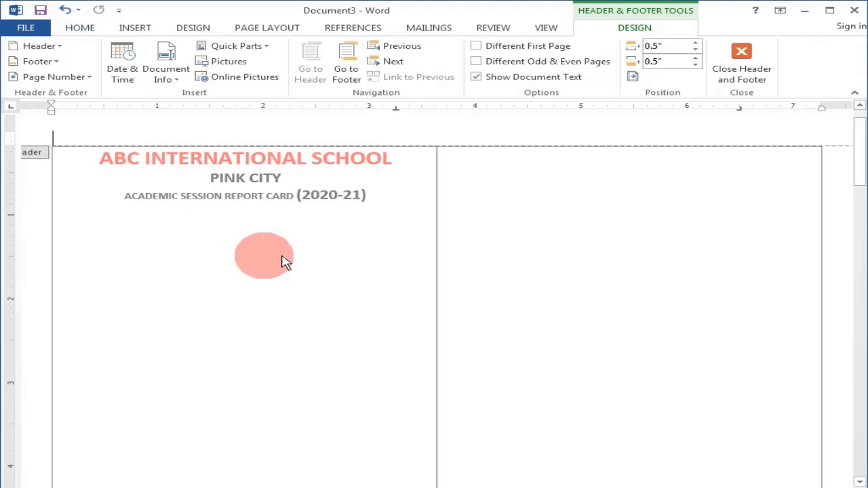
pyautogui.click(739, 62)
pyautogui.click(397, 185)
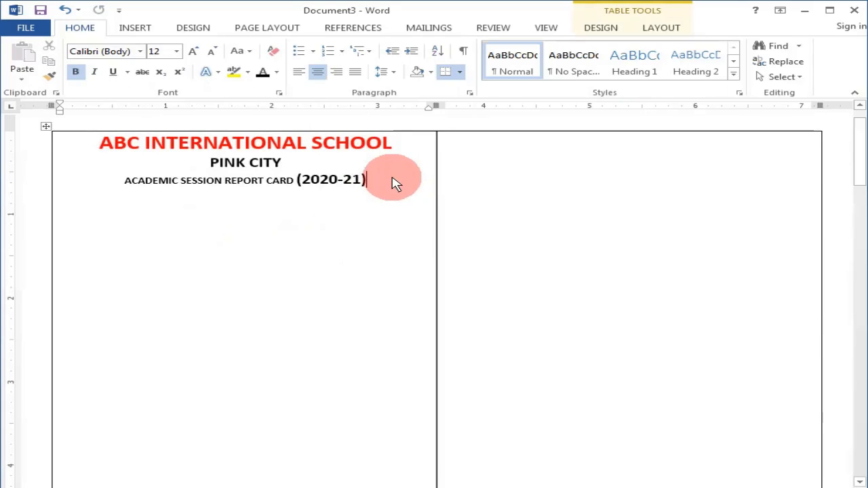
# Insert a table of two columns and two rows on a new line below the school heading
pyautogui.press('Return')
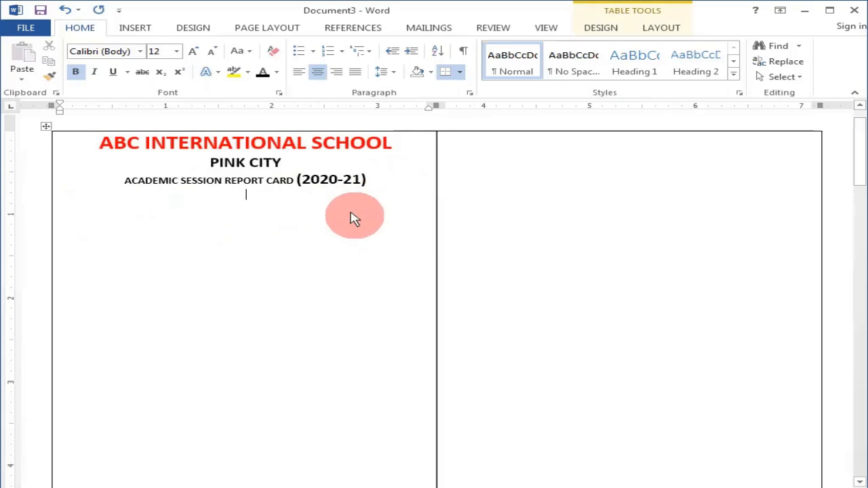
pyautogui.click(135, 27)
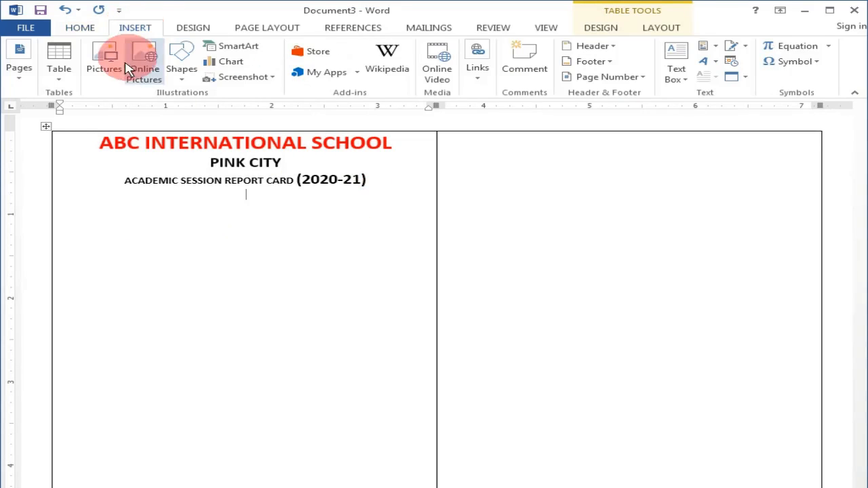
pyautogui.click(60, 63)
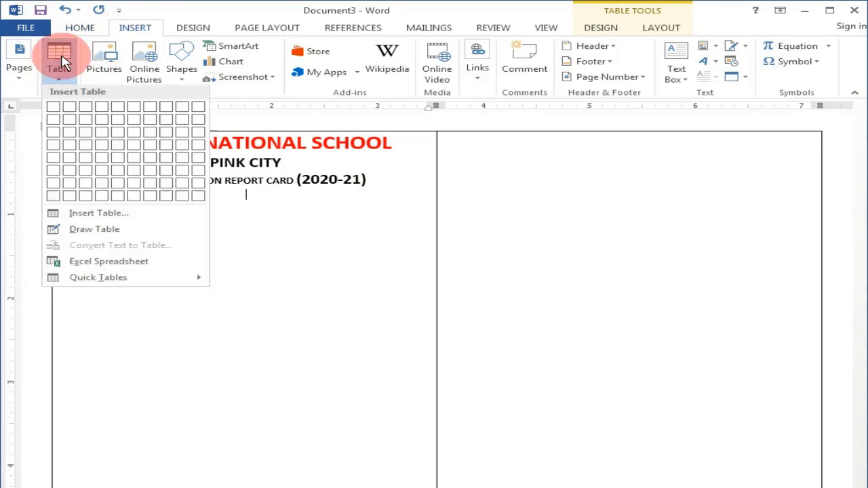
pyautogui.click(68, 121)
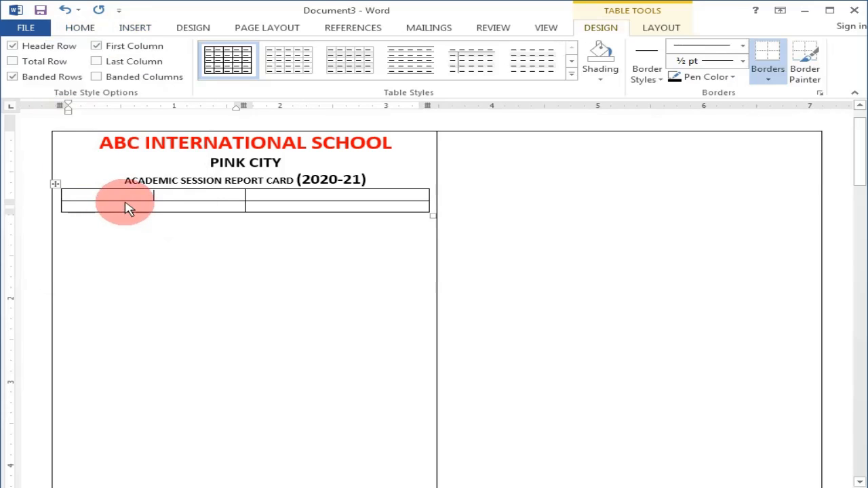
# Label the four cells of the new table NAME, CLASS, ROLL NO. and ADM. NO
pyautogui.write('NAME')
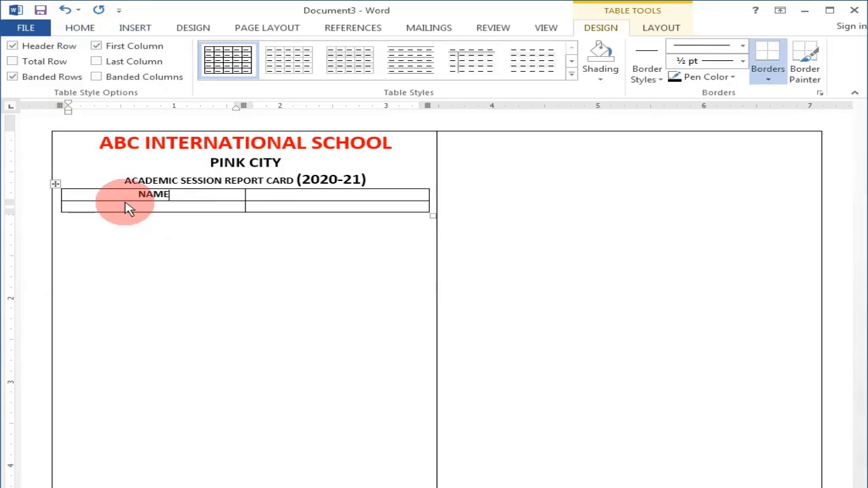
pyautogui.click(305, 201)
pyautogui.write('CLASS')
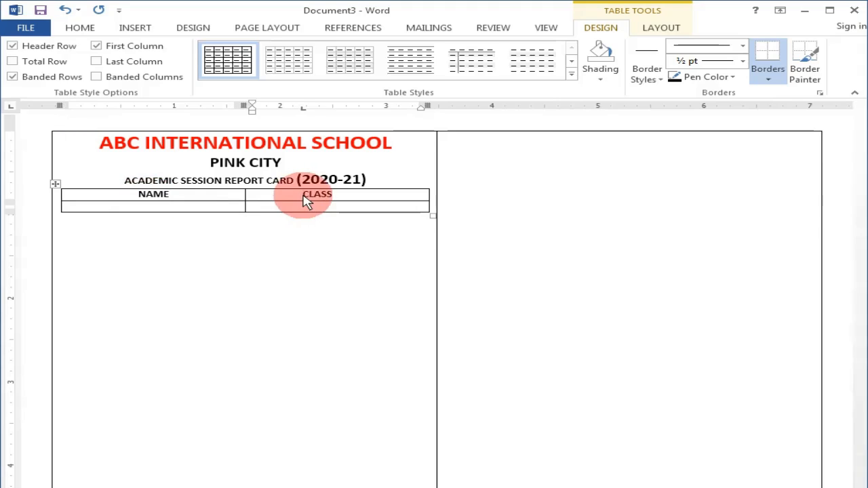
pyautogui.click(192, 211)
pyautogui.write('ROLL')
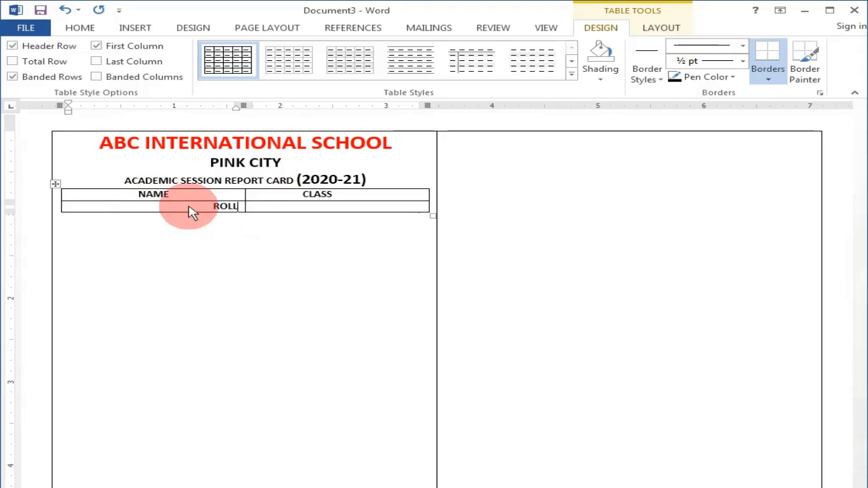
pyautogui.write(' NO.')
pyautogui.press('Tab')
pyautogui.write('ADMISSION')
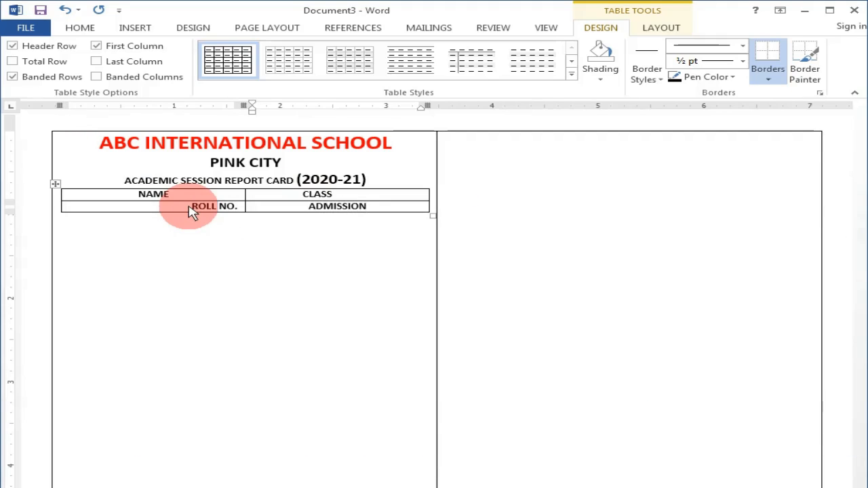
pyautogui.press('BackSpace')
pyautogui.press('BackSpace')
pyautogui.press('BackSpace')
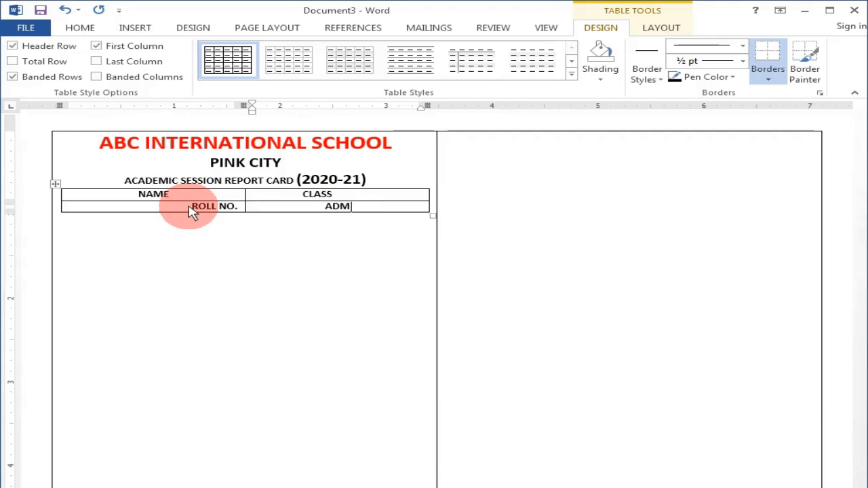
pyautogui.write('. NO.')
# Left-align the NAME and ROLL NO. labels in their cells
pyautogui.click(161, 196)
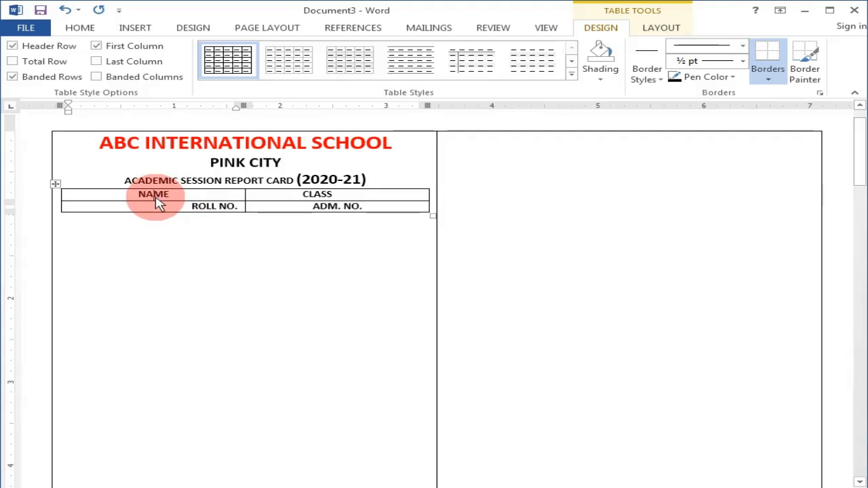
pyautogui.hotkey('ctrl', 'l')
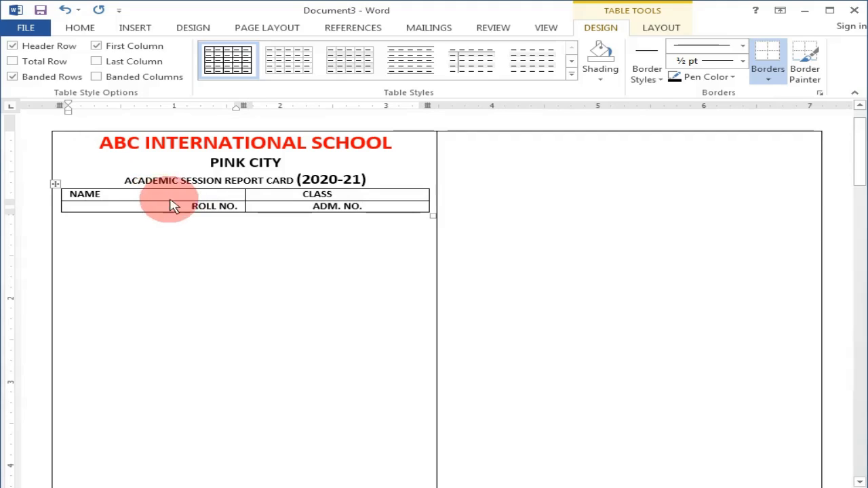
pyautogui.click(96, 212)
pyautogui.hotkey('ctrl', 'l')
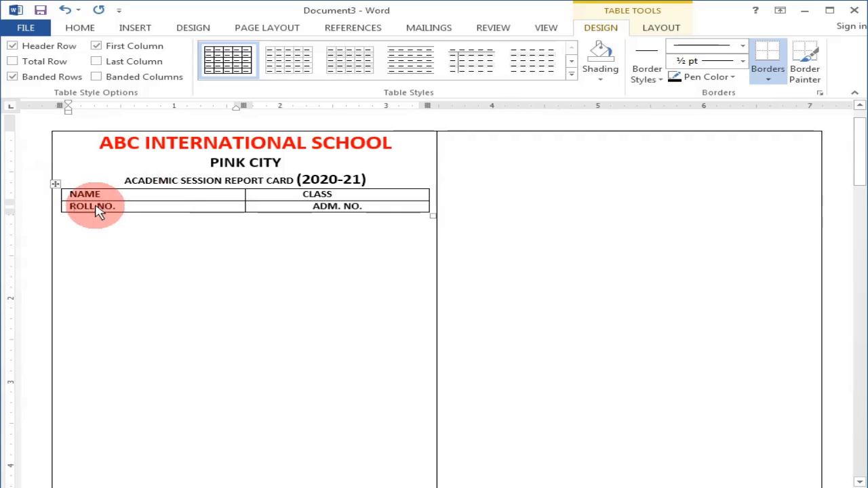
# Left-align the CLASS and ADM. NO. labels and remove the extra indentation before CLASS
pyautogui.click(254, 198)
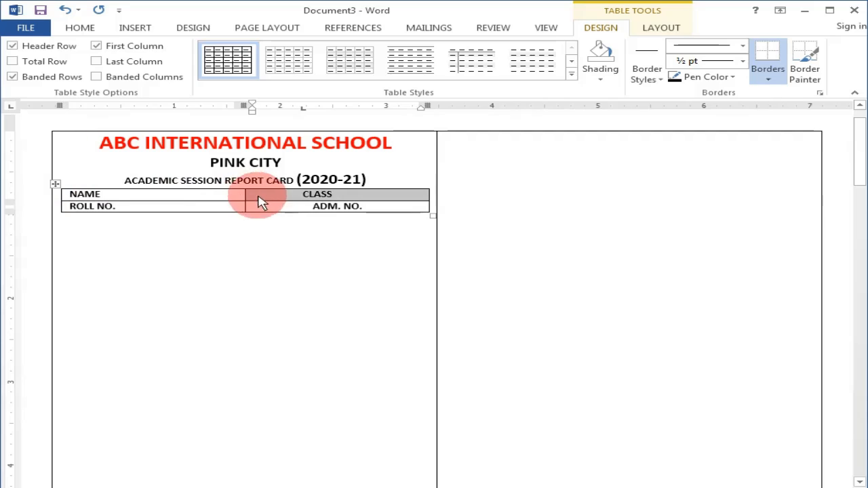
pyautogui.hotkey('shift', 'Down')
pyautogui.click(275, 205)
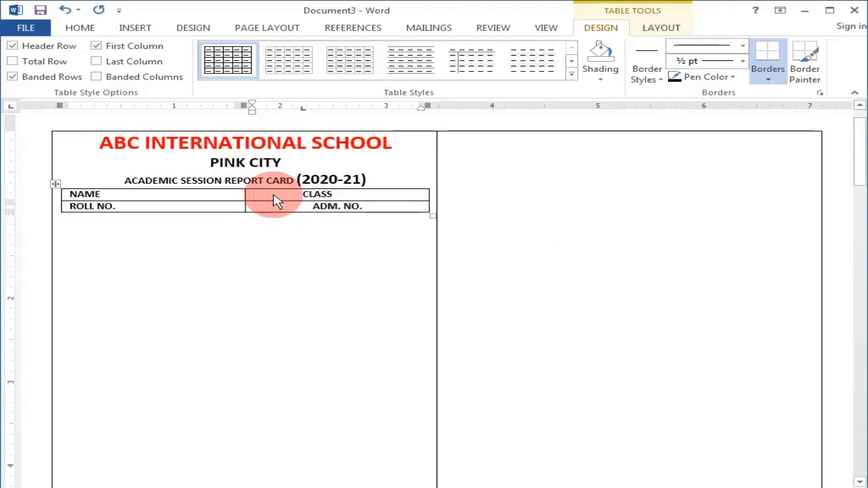
pyautogui.moveTo(334, 197); pyautogui.dragTo(299, 194)
pyautogui.hotkey('ctrl', 'z')
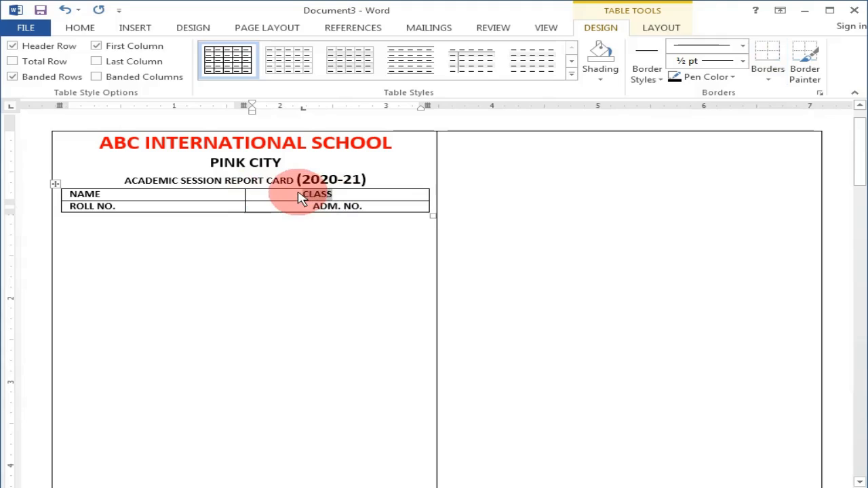
pyautogui.click(305, 256)
pyautogui.moveTo(400, 207)
pyautogui.mouseDown()
pyautogui.moveTo(288, 214)
pyautogui.moveTo(275, 203)
pyautogui.mouseUp()
pyautogui.hotkey('ctrl', 'l')
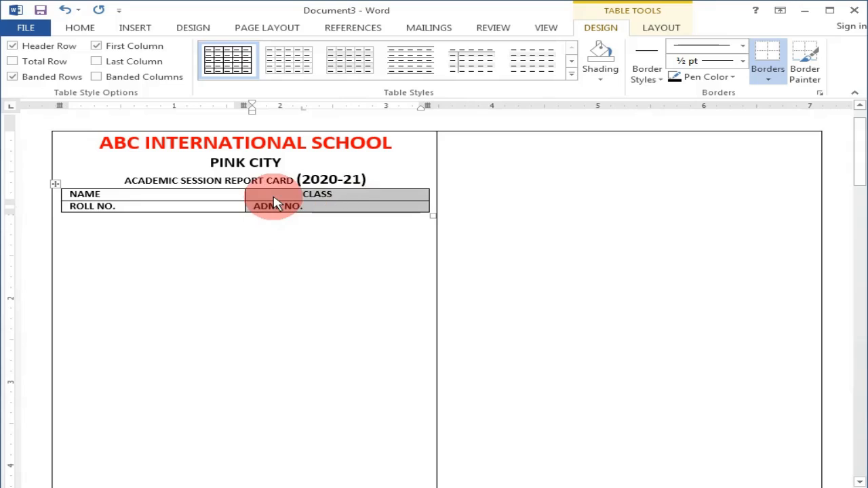
pyautogui.click(275, 203)
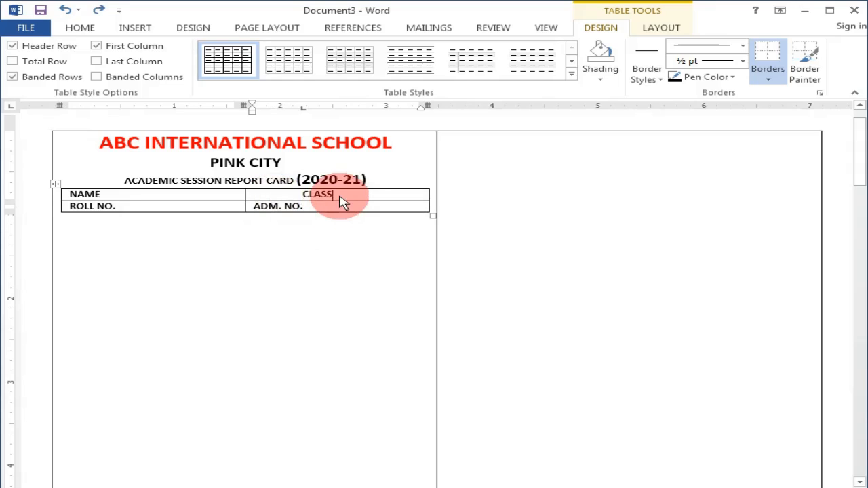
pyautogui.moveTo(340, 194); pyautogui.dragTo(329, 205)
pyautogui.click(320, 207)
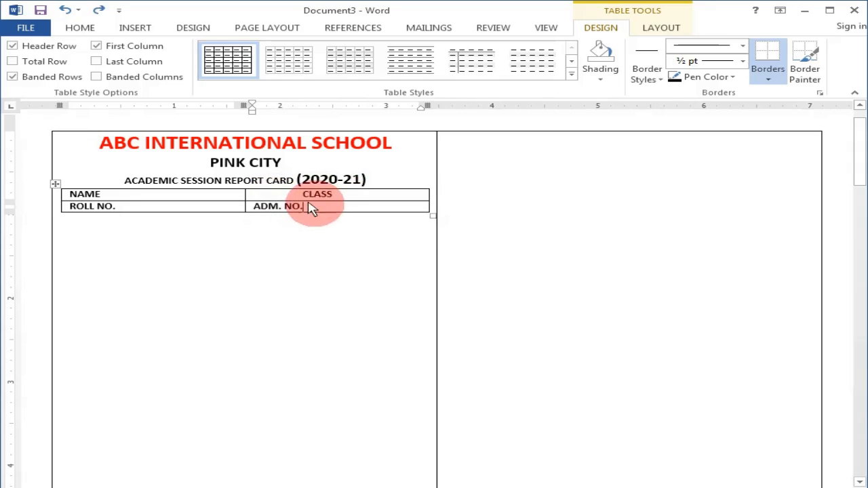
pyautogui.press('BackSpace')
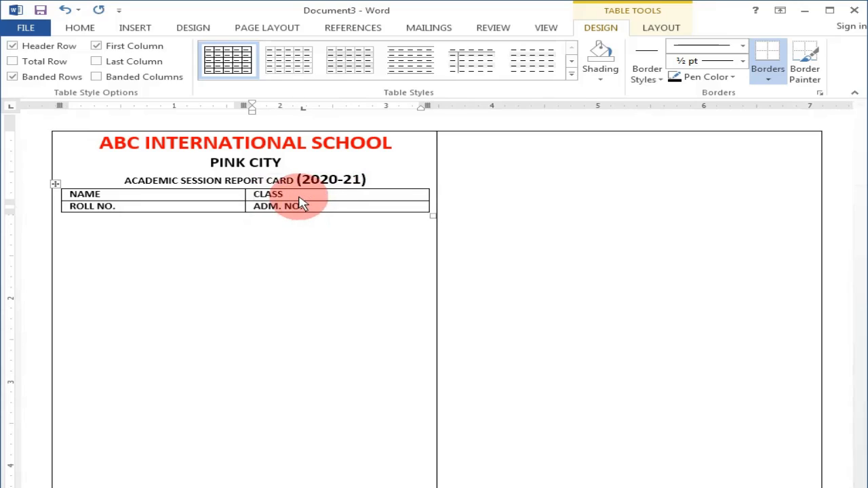
# Insert a table of three columns and seven rows below the student details, leaving a blank line between, with headings SUBJECT, M.M. and M.O
pyautogui.click(270, 293)
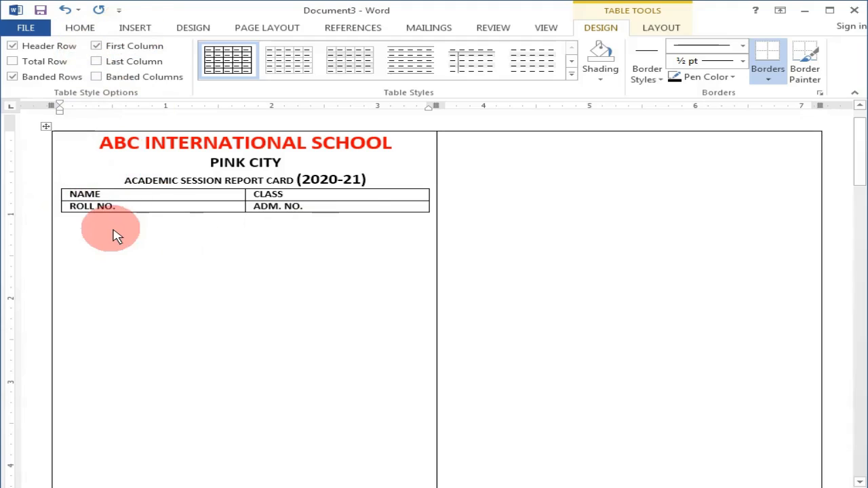
pyautogui.click(135, 27)
pyautogui.click(61, 71)
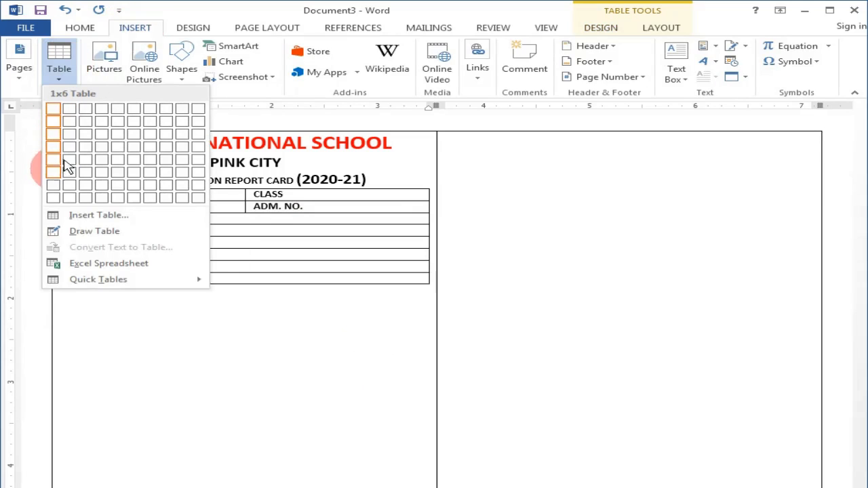
pyautogui.click(287, 363)
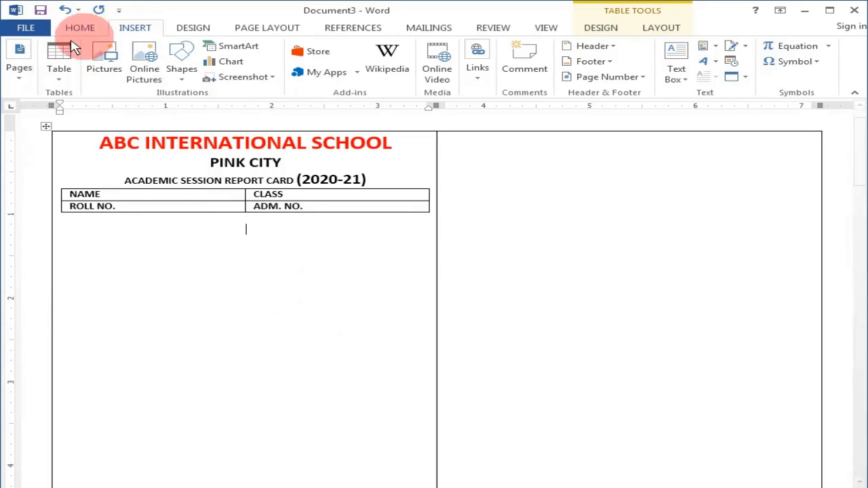
pyautogui.click(59, 61)
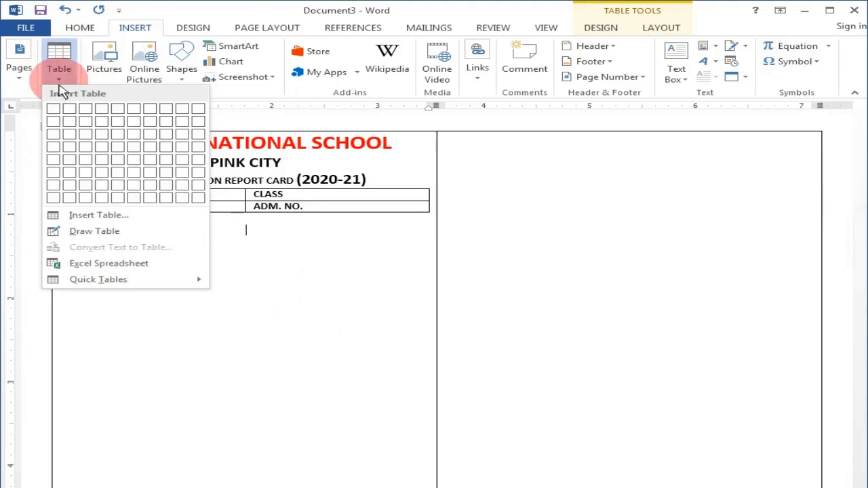
pyautogui.click(91, 192)
pyautogui.write('SUBJECT')
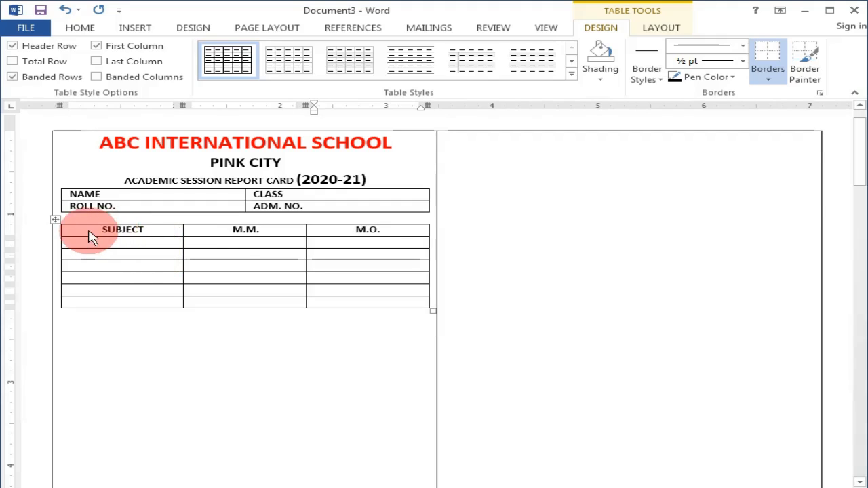
pyautogui.moveTo(90, 232); pyautogui.dragTo(173, 233)
pyautogui.moveTo(225, 233); pyautogui.dragTo(338, 229)
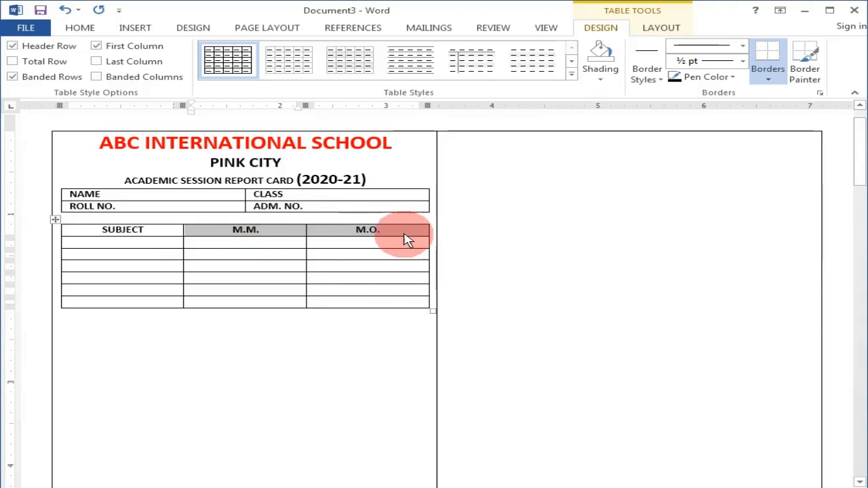
pyautogui.click(405, 234)
pyautogui.click(402, 238)
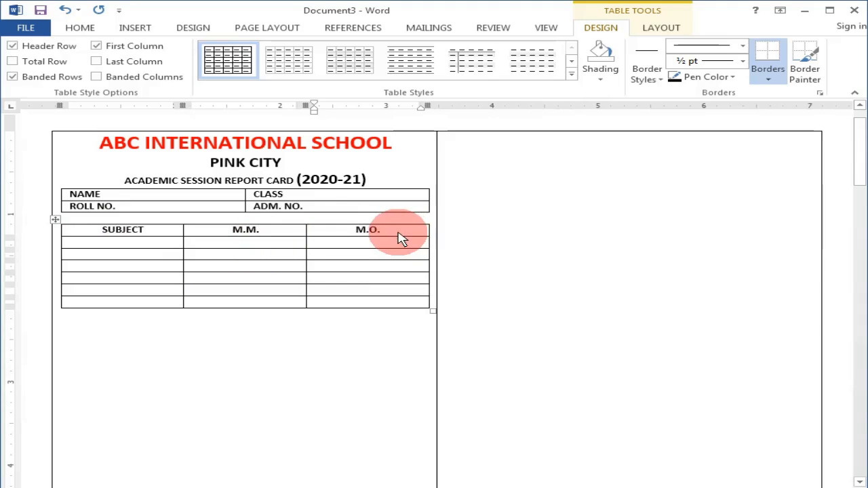
pyautogui.hotkey('shift', 'Left')
pyautogui.hotkey('shift', 'Left')
pyautogui.hotkey('shift', 'Left')
pyautogui.hotkey('shift', 'Left')
pyautogui.hotkey('shift', 'Left')
pyautogui.hotkey('shift', 'Left')
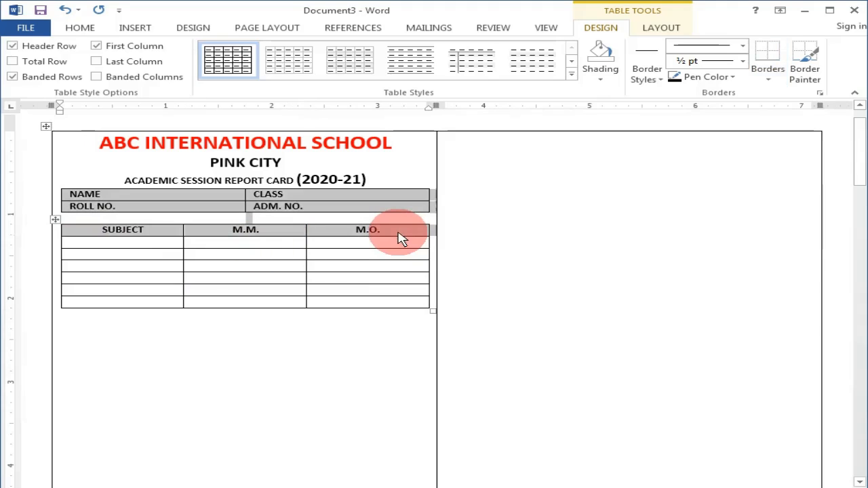
pyautogui.hotkey('shift', 'Right')
pyautogui.hotkey('shift', 'Right')
pyautogui.press('Right')
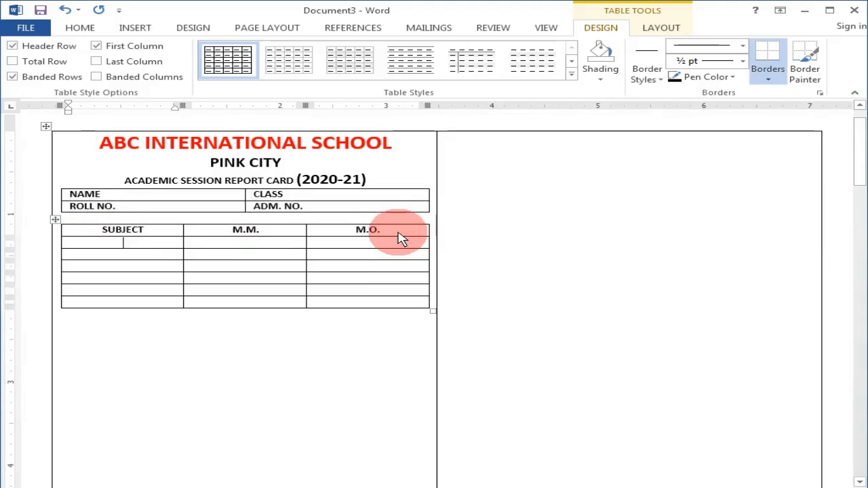
# Colour the SUBJECT, M.M. and M.O. headings of the marks table red
pyautogui.click(379, 225)
pyautogui.click(384, 230)
pyautogui.moveTo(384, 229); pyautogui.dragTo(113, 237)
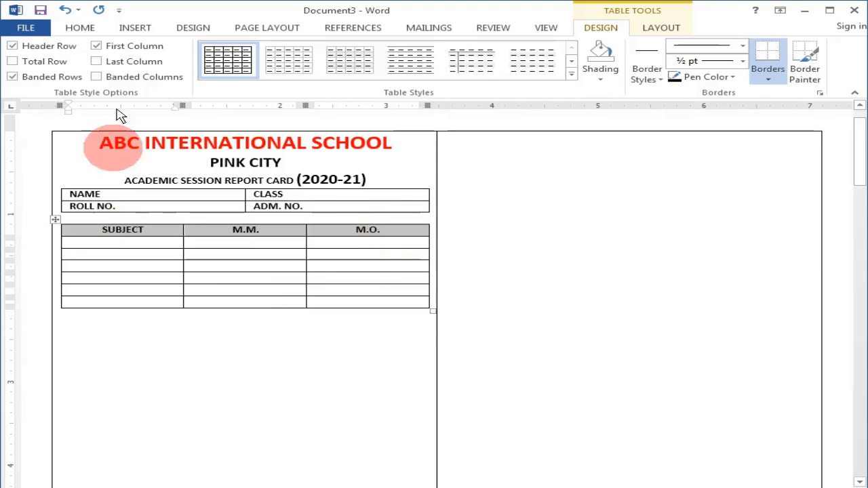
pyautogui.click(80, 27)
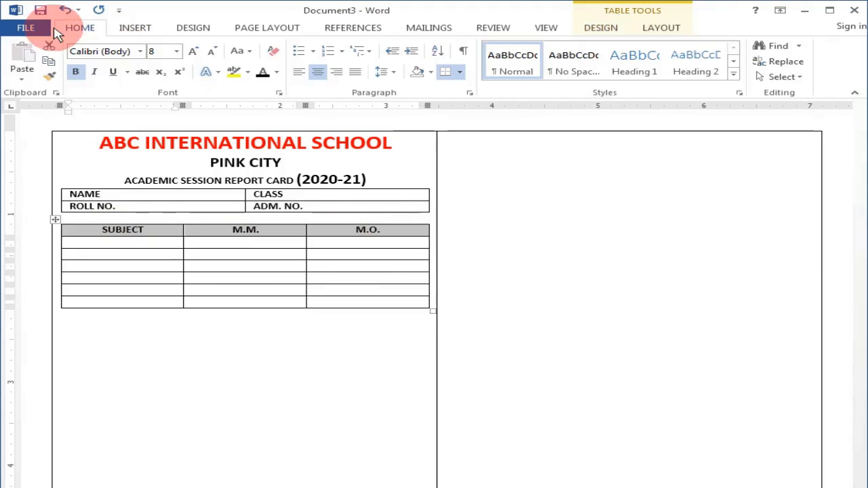
pyautogui.click(278, 71)
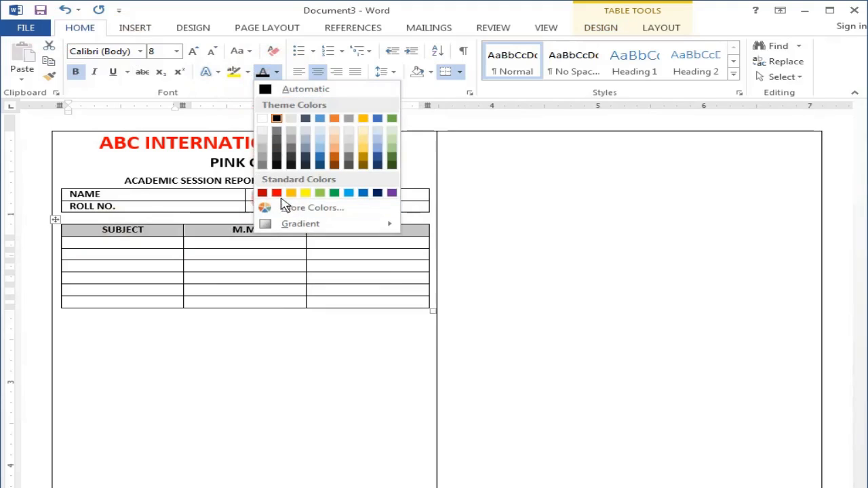
pyautogui.click(276, 193)
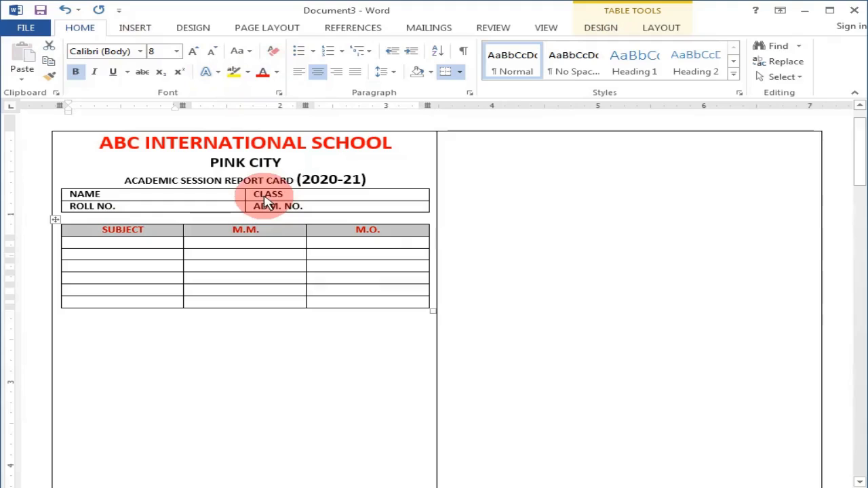
pyautogui.click(247, 244)
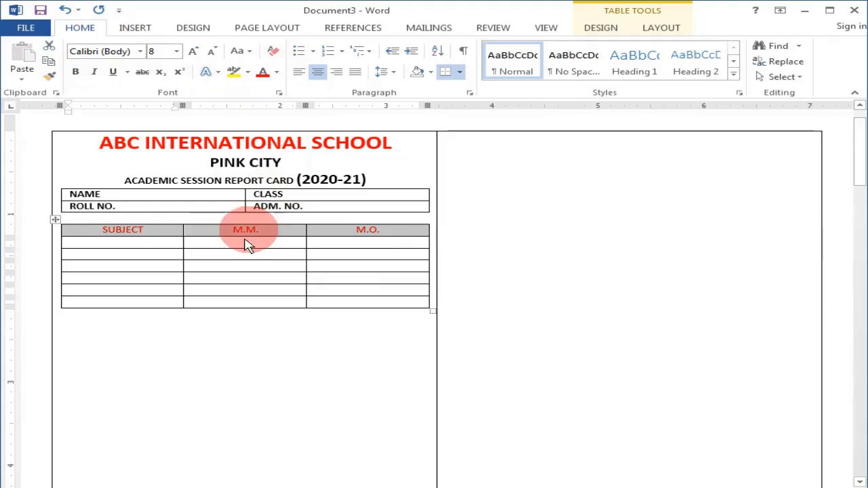
# Fill the SUBJECT column with ENGLISH, PUNJABI, HINDI, MATH, SCIENCE and S.ST, following the subject order in the gazette workbook in Excel
pyautogui.click(120, 243)
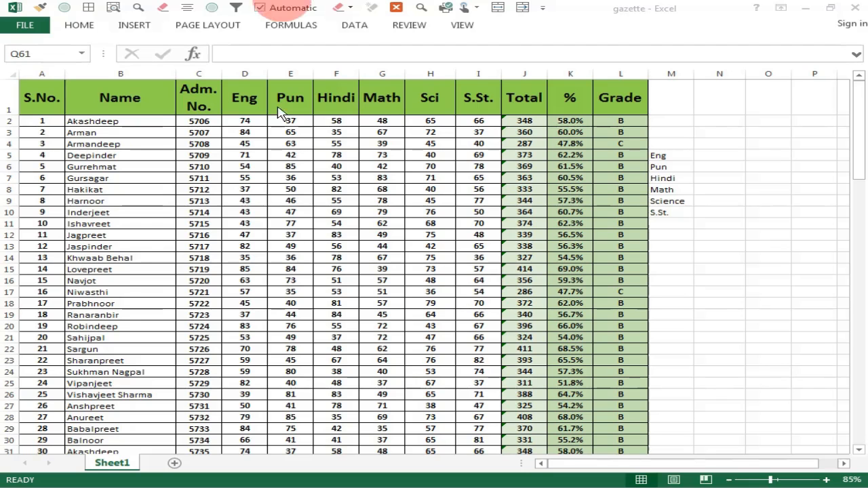
pyautogui.click(246, 109)
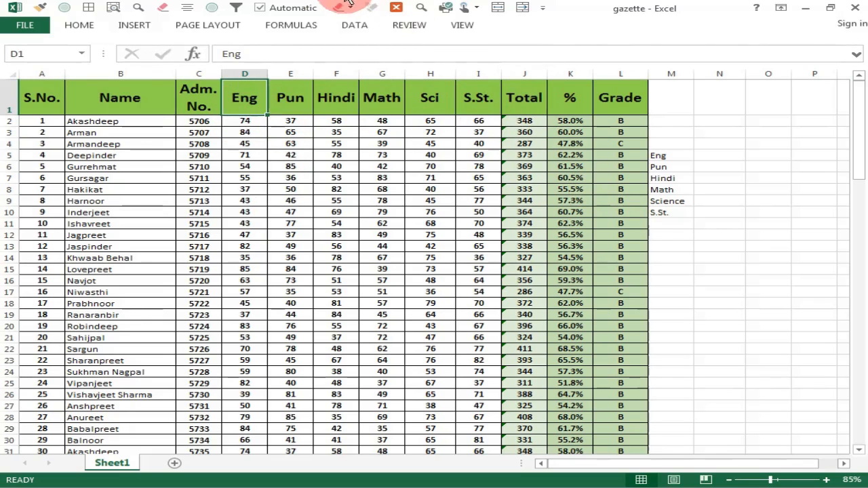
pyautogui.moveTo(349, 3)
pyautogui.click(401, 116)
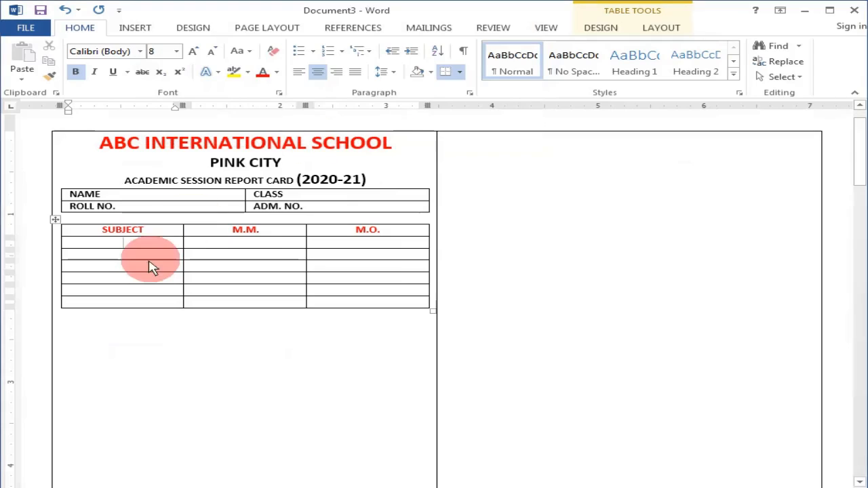
pyautogui.write('END')
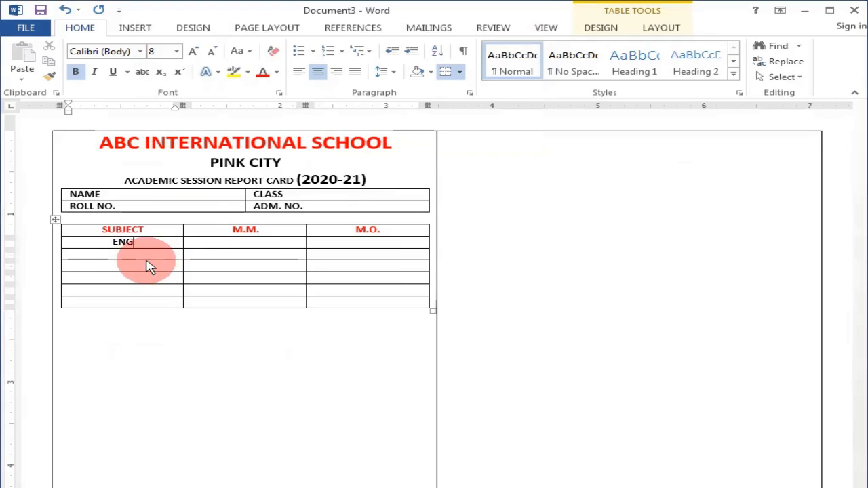
pyautogui.press('Left')
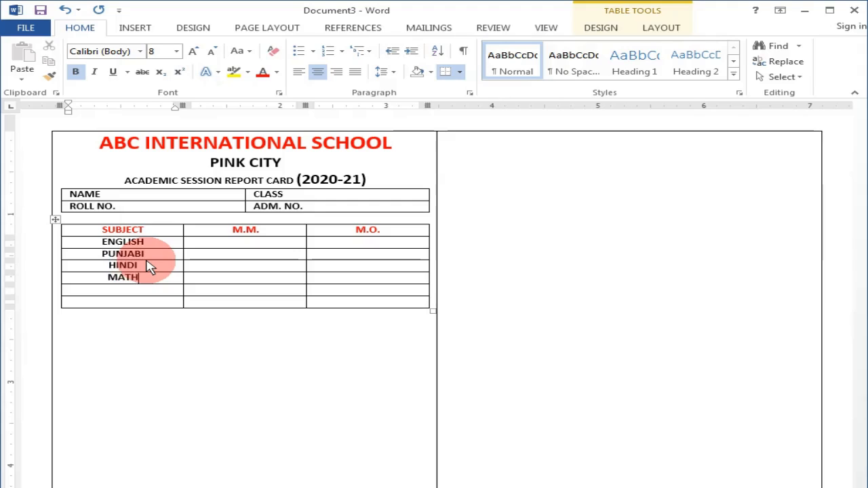
pyautogui.write('IENCE')
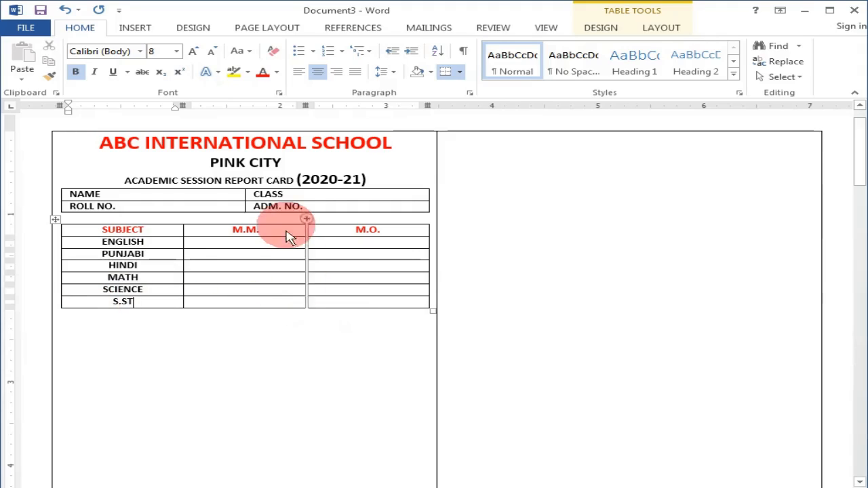
# Add two rows at the end of the marks table and label them TOTAL and GRADE in the SUBJECT column
pyautogui.click(339, 307)
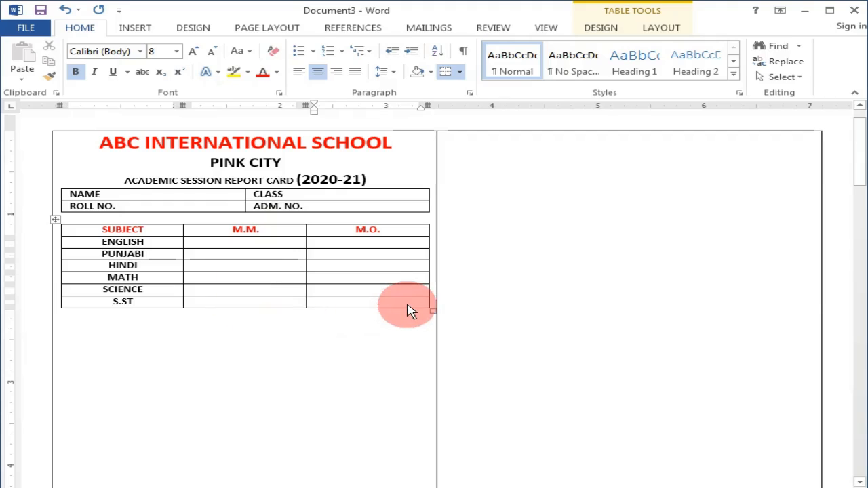
pyautogui.press('Tab')
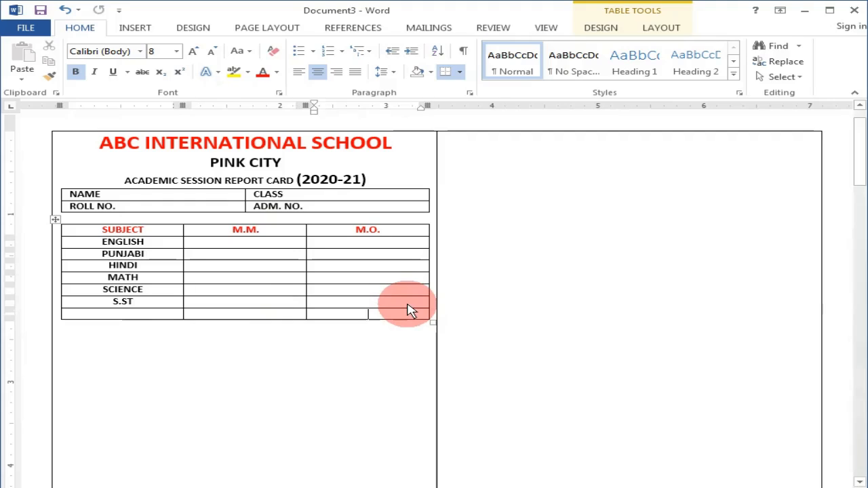
pyautogui.press('Tab')
pyautogui.moveTo(147, 314); pyautogui.dragTo(240, 315)
pyautogui.click(141, 316)
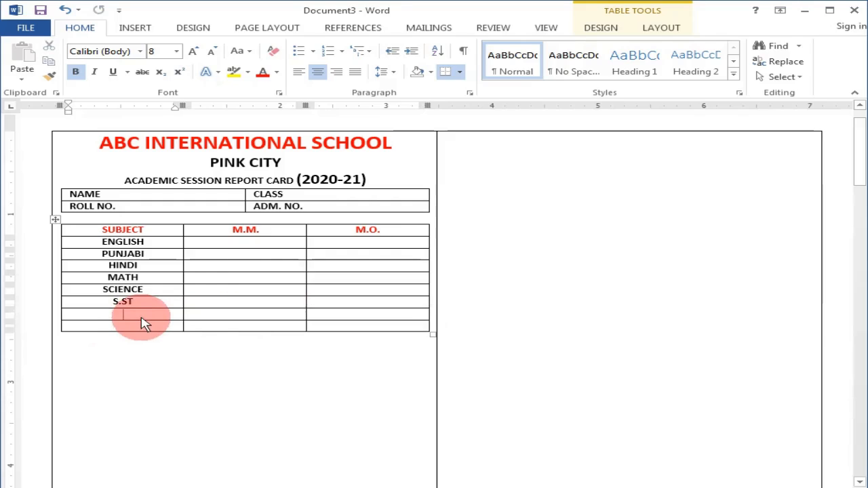
pyautogui.write('TOTAL')
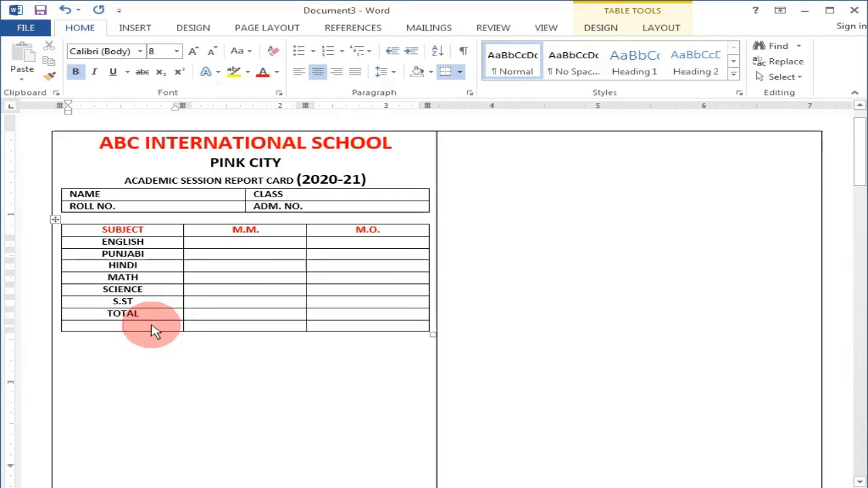
pyautogui.moveTo(155, 330); pyautogui.dragTo(206, 331)
pyautogui.click(140, 330)
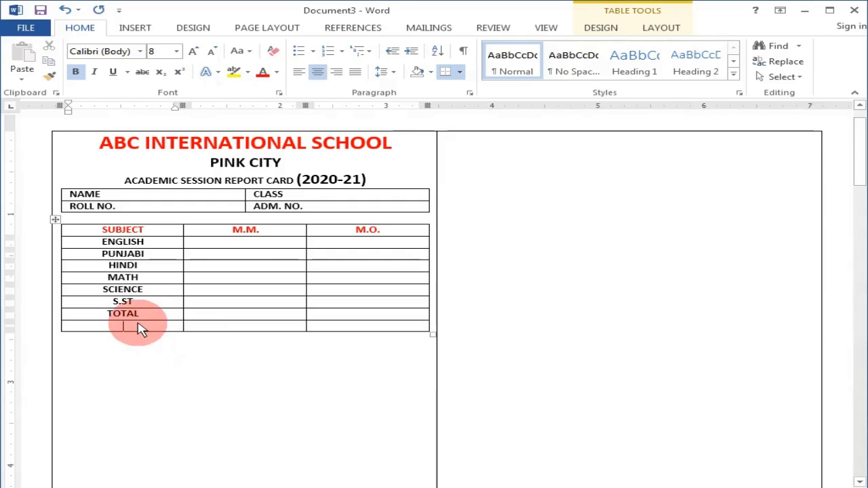
pyautogui.write('GRADE')
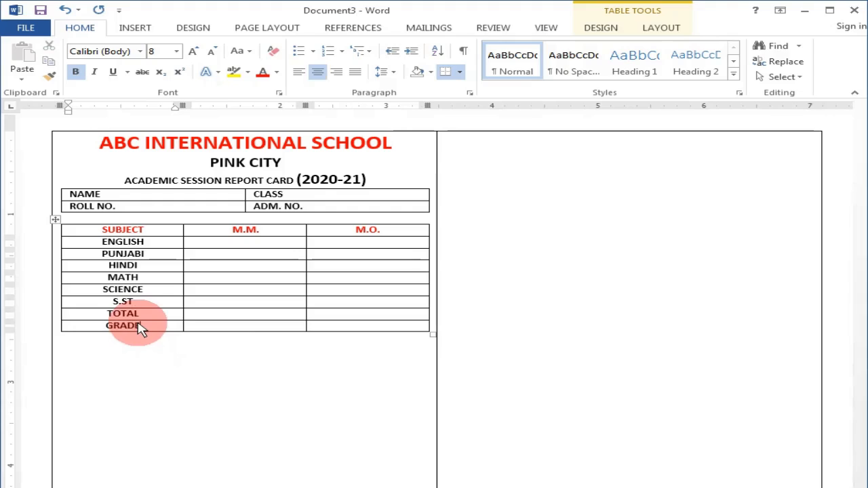
# Merge the GRADE cell with the empty M.M. cell beside it
pyautogui.click(223, 363)
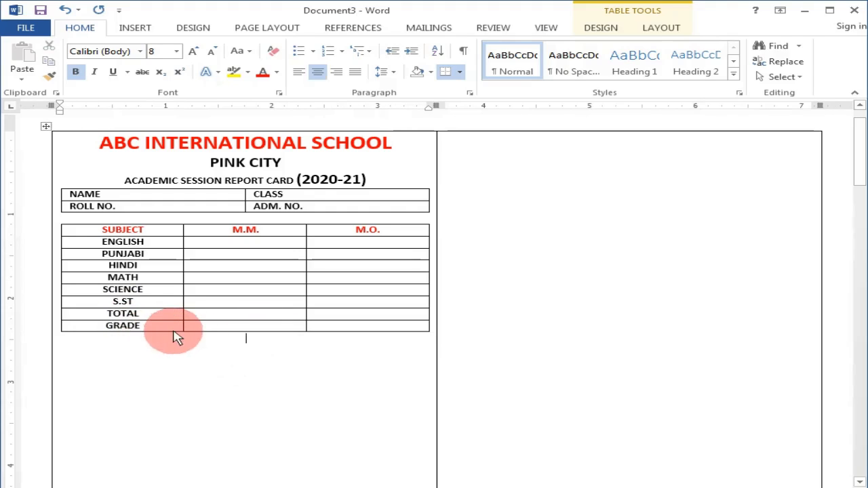
pyautogui.moveTo(171, 332); pyautogui.dragTo(227, 330)
pyautogui.click(219, 330)
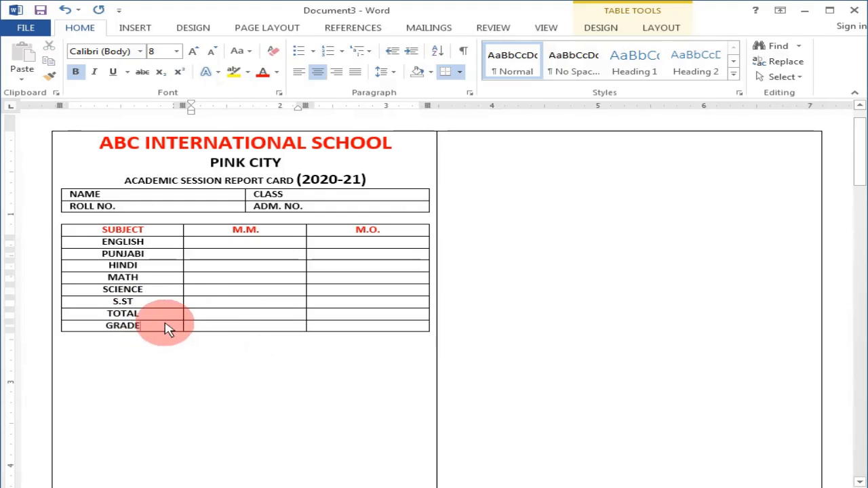
pyautogui.moveTo(170, 326); pyautogui.dragTo(251, 331)
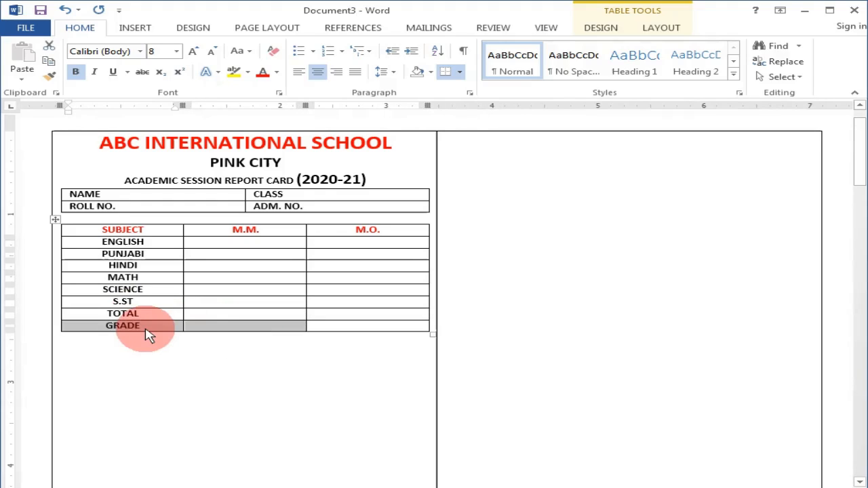
pyautogui.rightClick(198, 335)
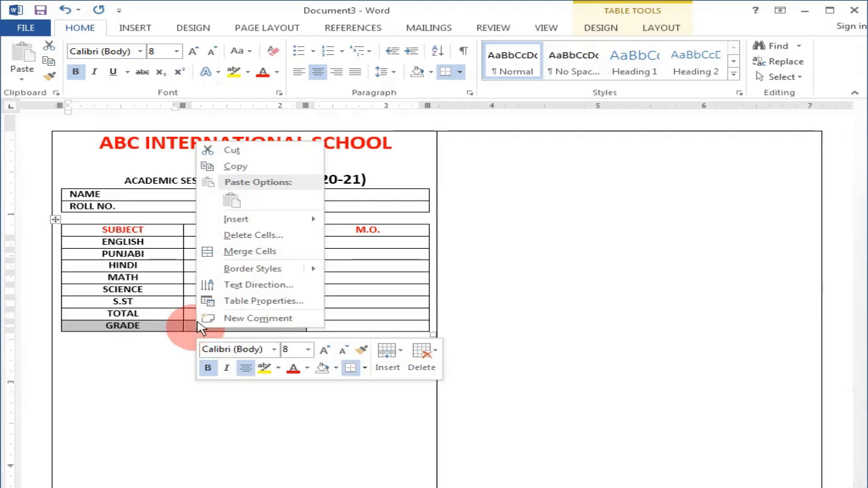
pyautogui.click(242, 252)
pyautogui.click(243, 254)
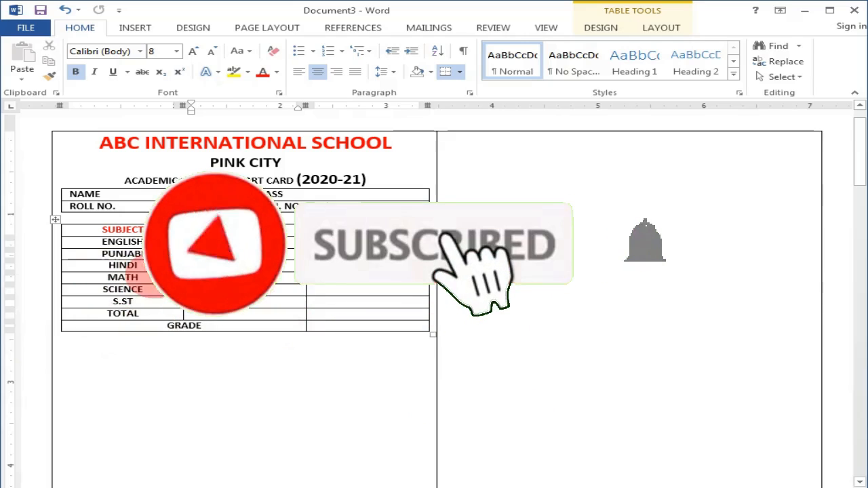
# Insert a blank line above the ABC INTERNATIONAL SCHOOL heading in the first slip
pyautogui.scroll(-3, 229, 339)
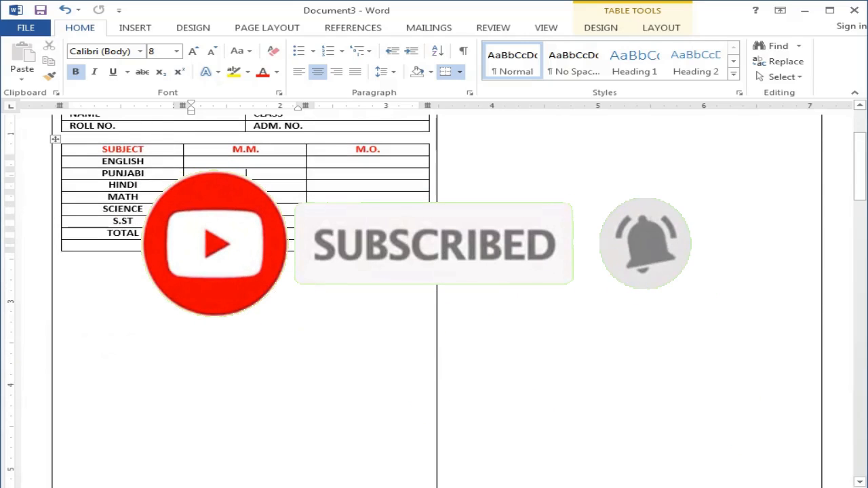
pyautogui.scroll(-1, 434, 339)
pyautogui.keyDown('ctrl'); pyautogui.scroll(-2, 435, 339); pyautogui.keyUp('ctrl')
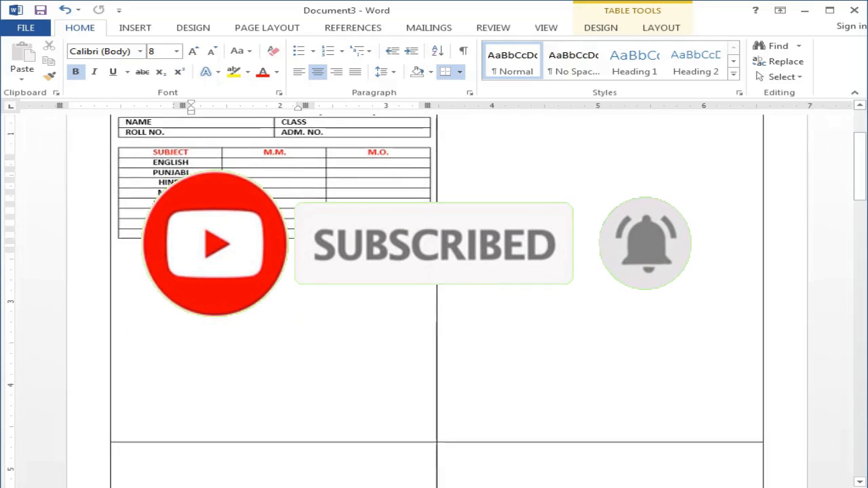
pyautogui.keyDown('ctrl'); pyautogui.scroll(-2, 257, 251); pyautogui.keyUp('ctrl')
pyautogui.scroll(2, 277, 235)
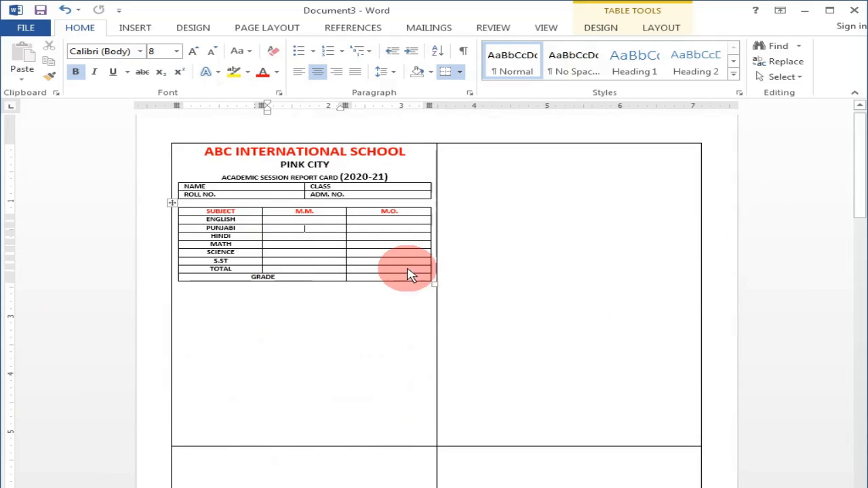
pyautogui.click(208, 157)
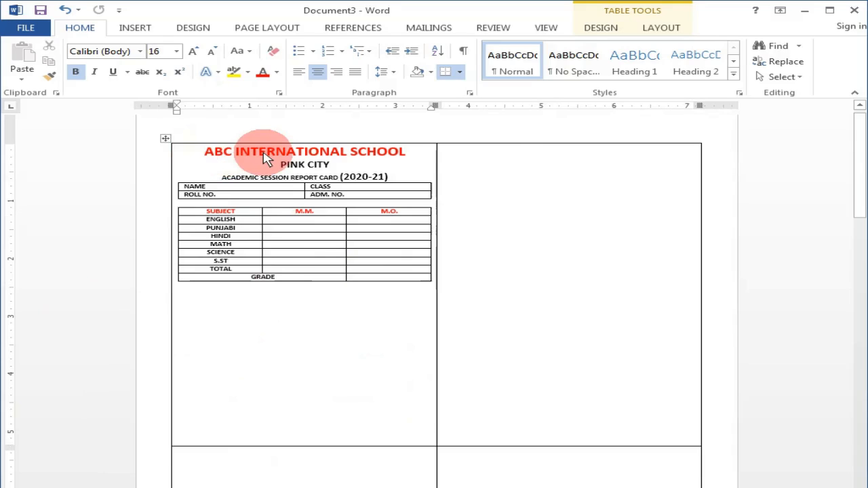
pyautogui.press('Return')
pyautogui.hotkey('ctrl', 'z')
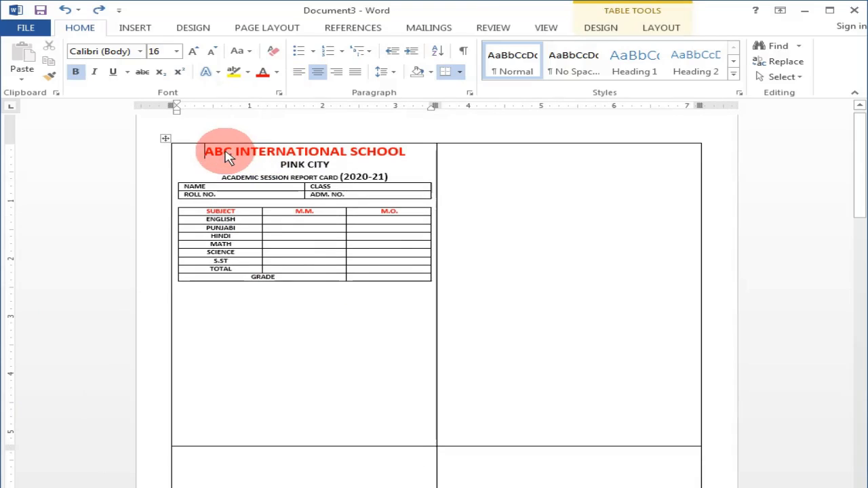
pyautogui.press('Return')
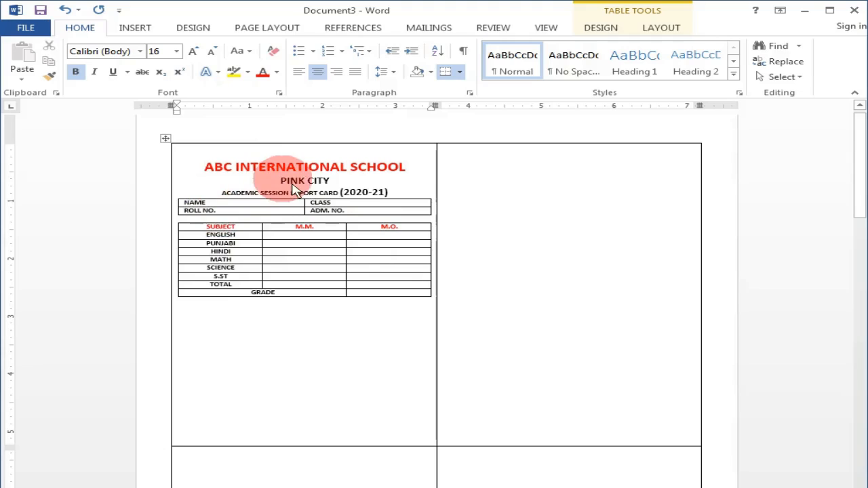
# Enlarge the text of the whole student details table to 11 pt
pyautogui.click(181, 209)
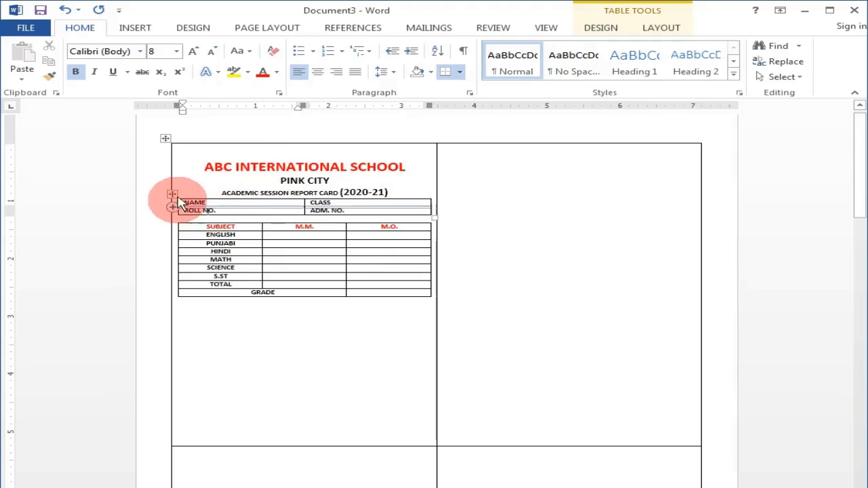
pyautogui.click(173, 195)
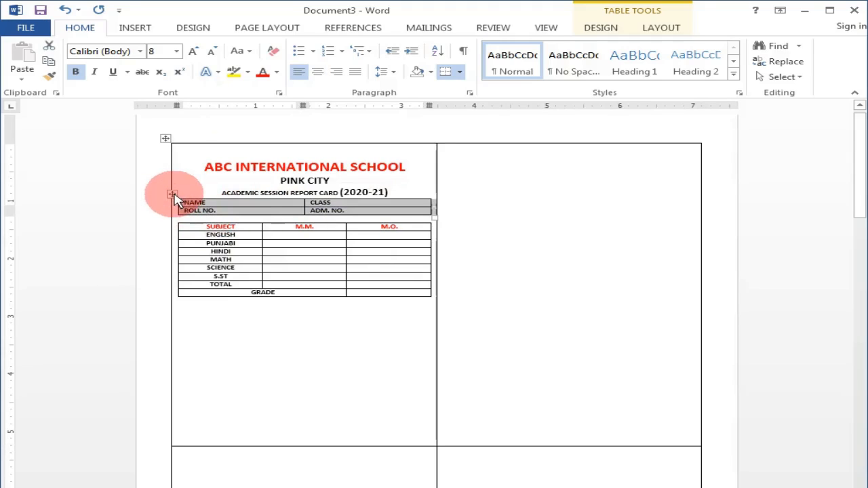
pyautogui.hotkey('ctrl', ']')
pyautogui.hotkey('ctrl', ']')
pyautogui.hotkey('ctrl', ']')
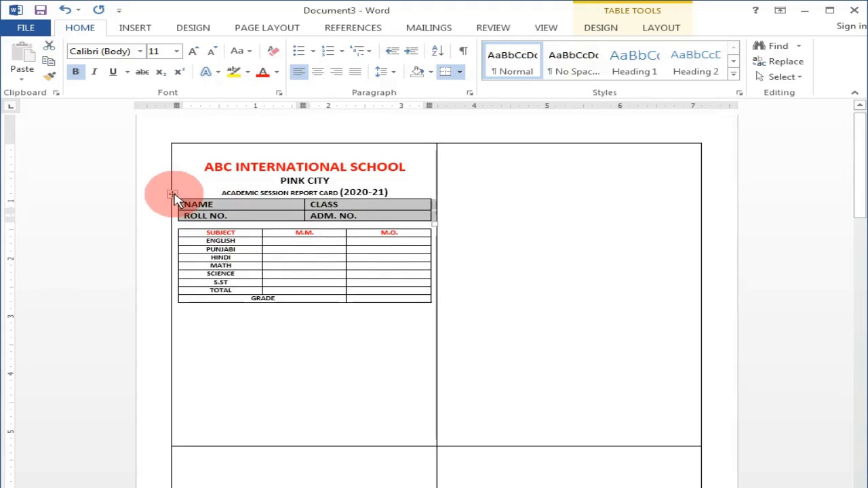
# Extend the marks table's GRADE row down to near the lower edge of the slip
pyautogui.click(249, 258)
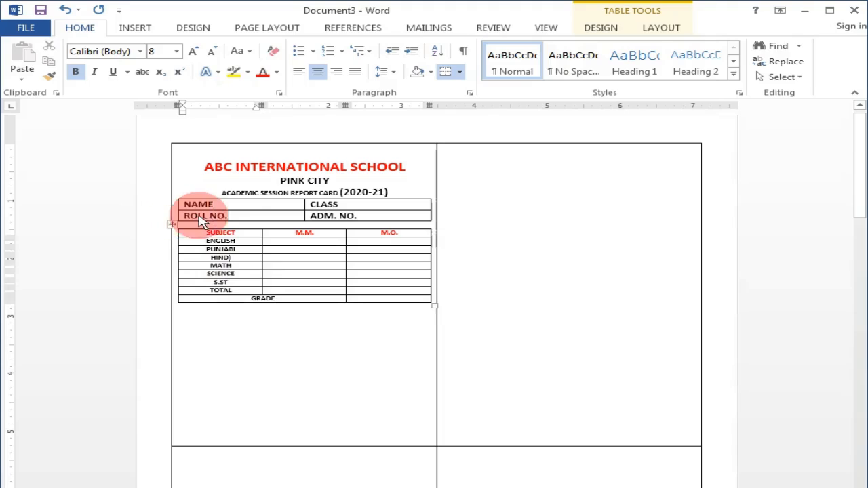
pyautogui.click(325, 309)
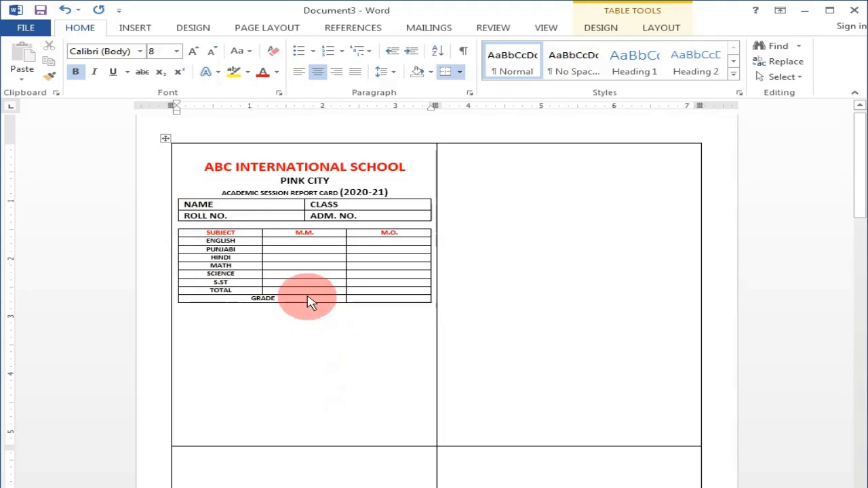
pyautogui.moveTo(312, 303); pyautogui.dragTo(316, 399)
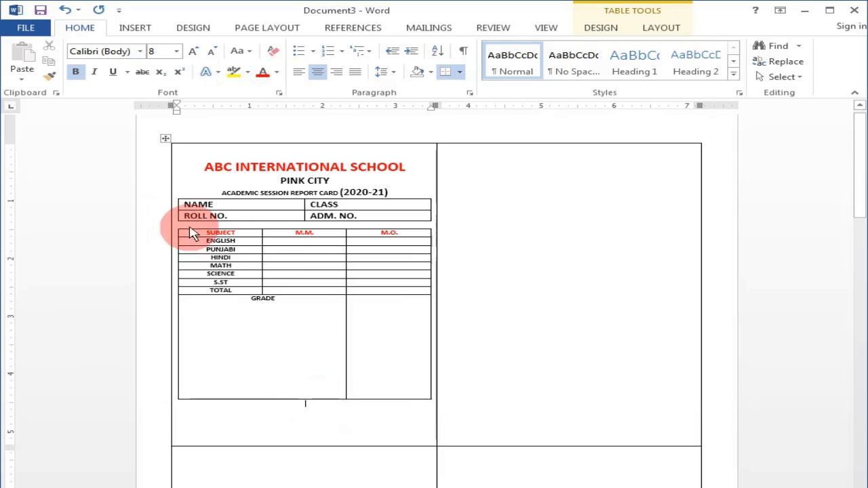
# Distribute the rows of the subject marks table to equal height
pyautogui.click(189, 248)
pyautogui.click(173, 225)
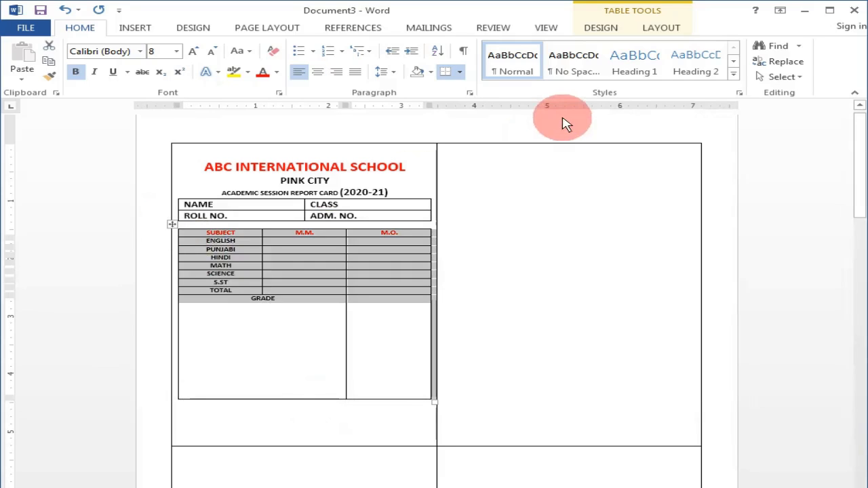
pyautogui.click(661, 28)
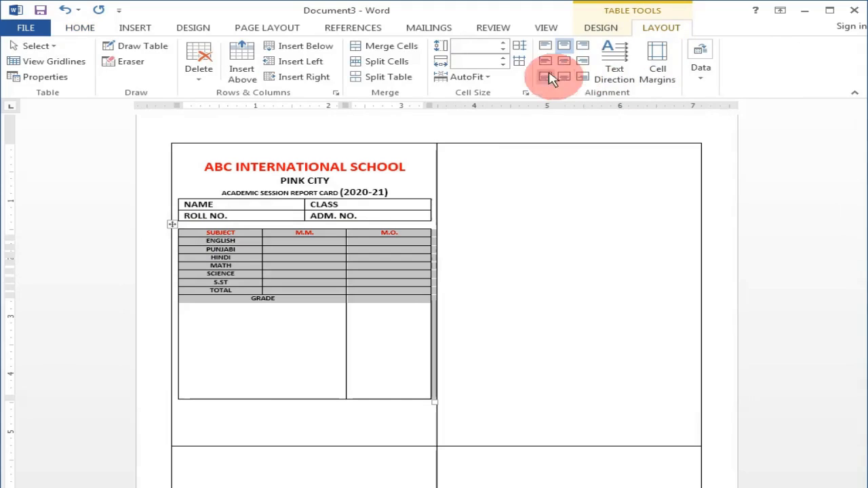
pyautogui.click(520, 46)
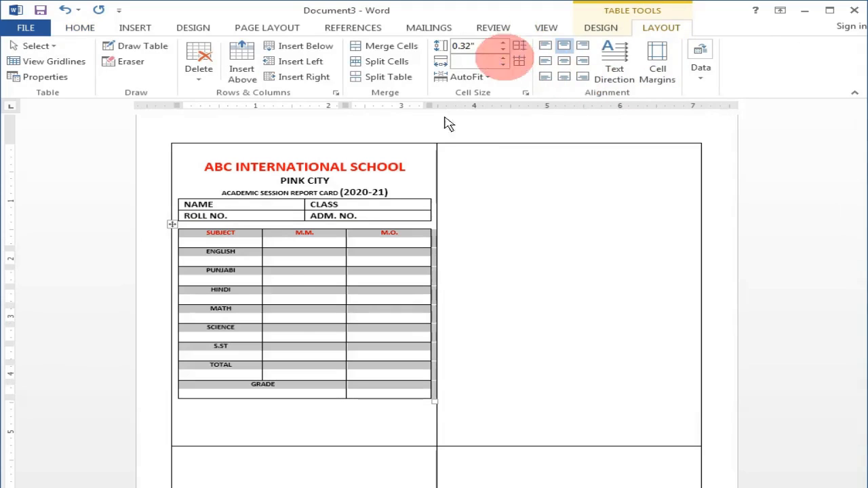
pyautogui.click(317, 407)
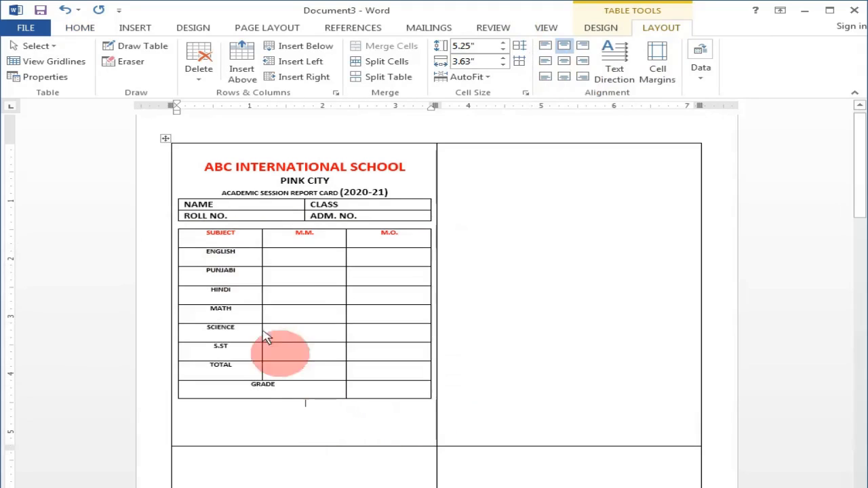
# Enlarge all text in the marks table to 11 pt and keep it bold
pyautogui.moveTo(210, 237); pyautogui.dragTo(384, 394)
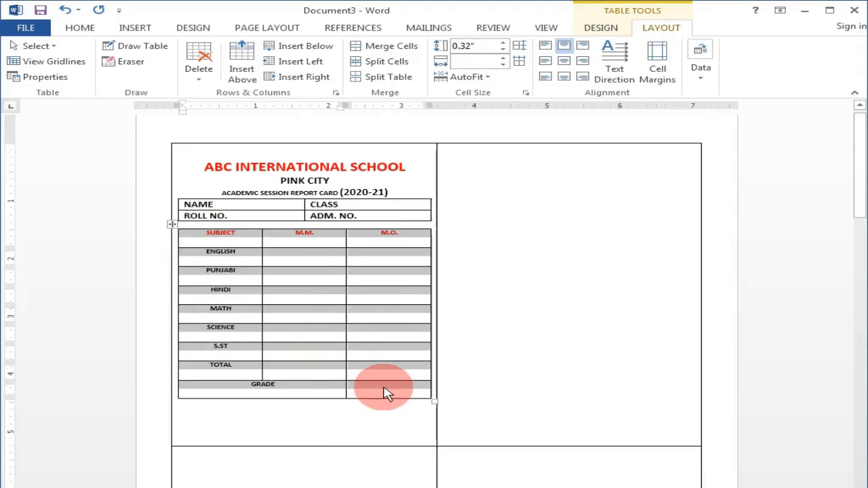
pyautogui.hotkey('ctrl', ']')
pyautogui.hotkey('ctrl', ']')
pyautogui.hotkey('ctrl', ']')
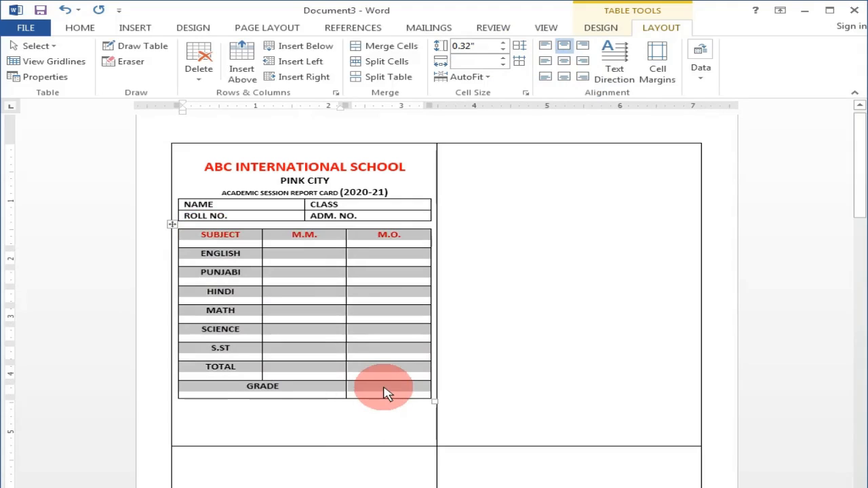
pyautogui.click(78, 28)
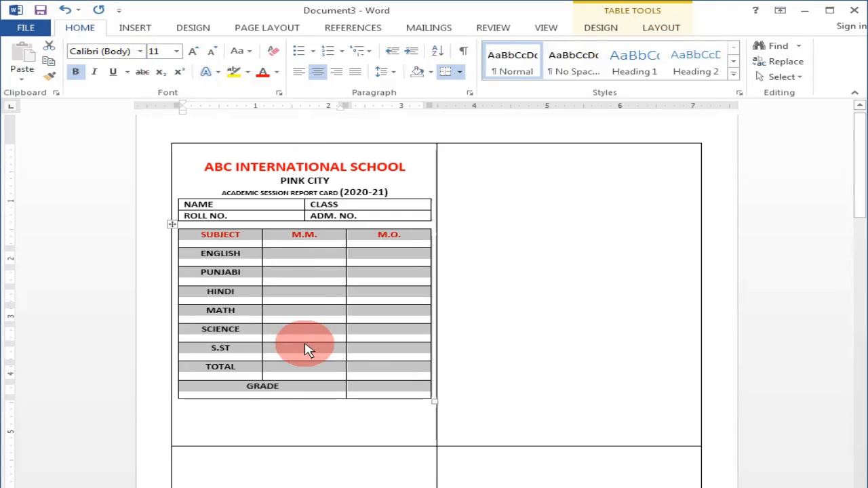
pyautogui.hotkey('ctrl', 'b')
pyautogui.hotkey('ctrl', 'b')
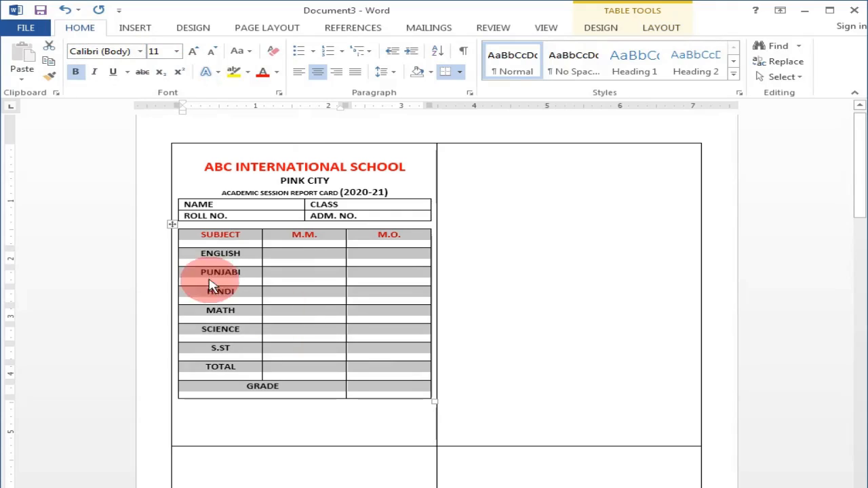
pyautogui.click(296, 302)
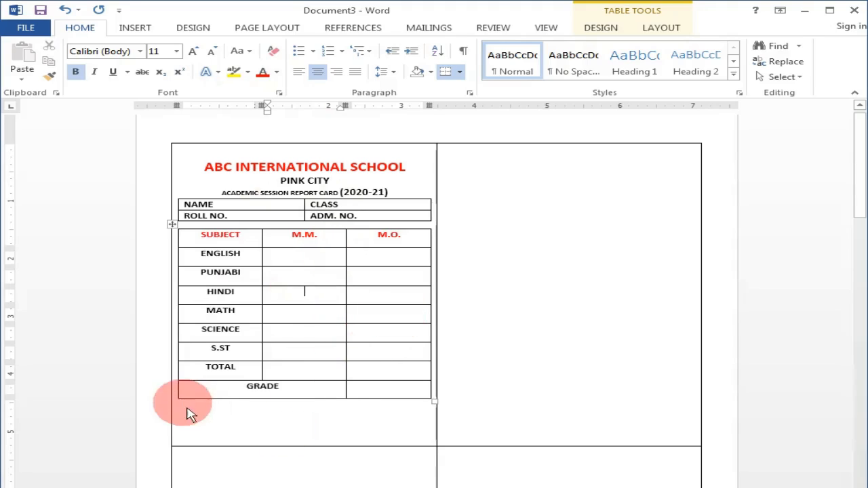
# Add the text PRINCIPAL'S SIGN below the marks table and align it left
pyautogui.click(255, 413)
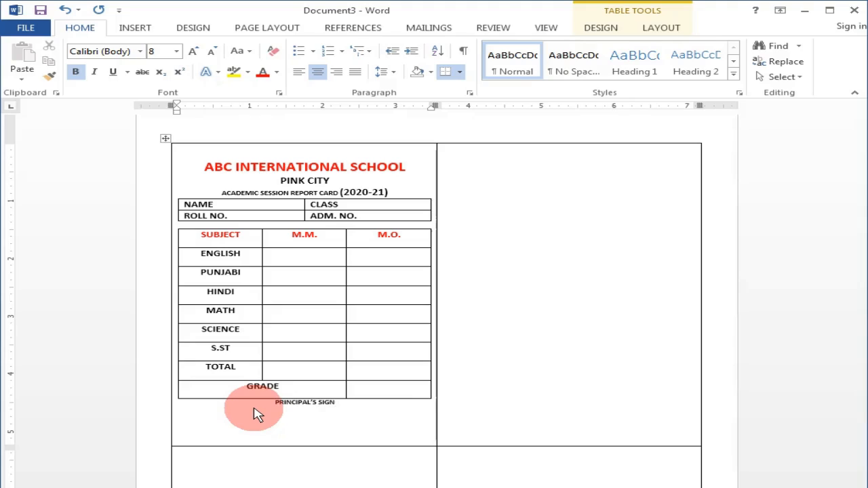
pyautogui.hotkey('ctrl', 'l')
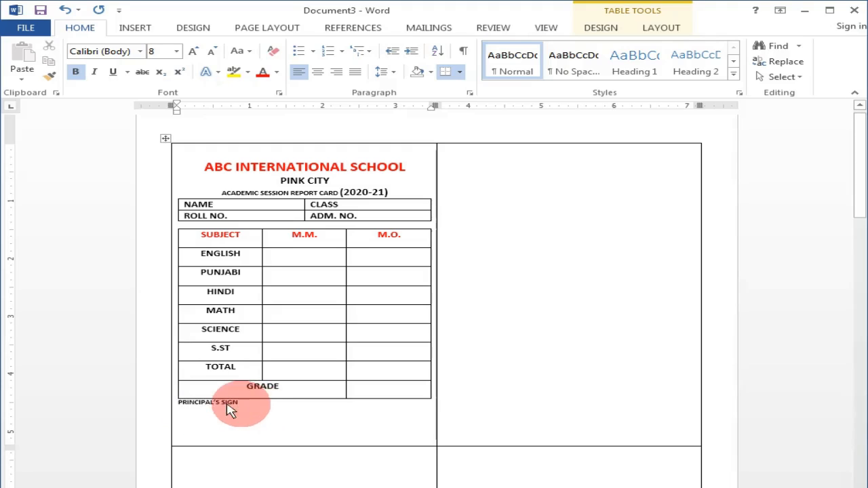
pyautogui.tripleClick(191, 409)
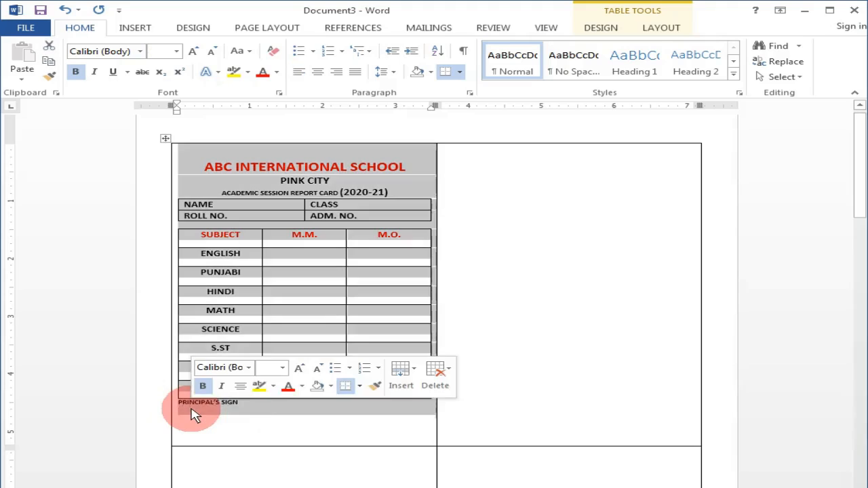
pyautogui.click(237, 406)
pyautogui.tripleClick(215, 414)
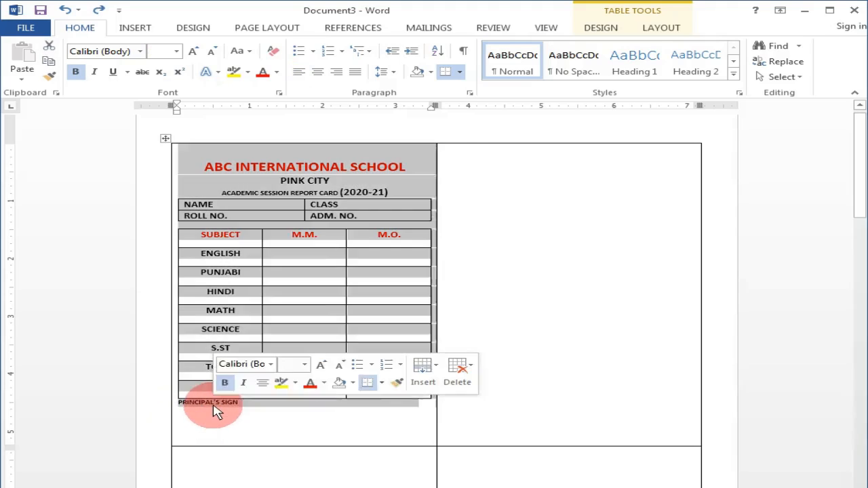
pyautogui.doubleClick(213, 407)
pyautogui.click(188, 411)
pyautogui.doubleClick(179, 408)
# Insert three blank lines above PRINCIPAL'S SIGN to leave room for the signature
pyautogui.press('Left')
pyautogui.press('Return')
pyautogui.press('Return')
pyautogui.press('Return')
# Enlarge the PRINCIPAL'S SIGN text to 12 pt
pyautogui.moveTo(268, 432); pyautogui.dragTo(184, 430)
pyautogui.click(186, 430)
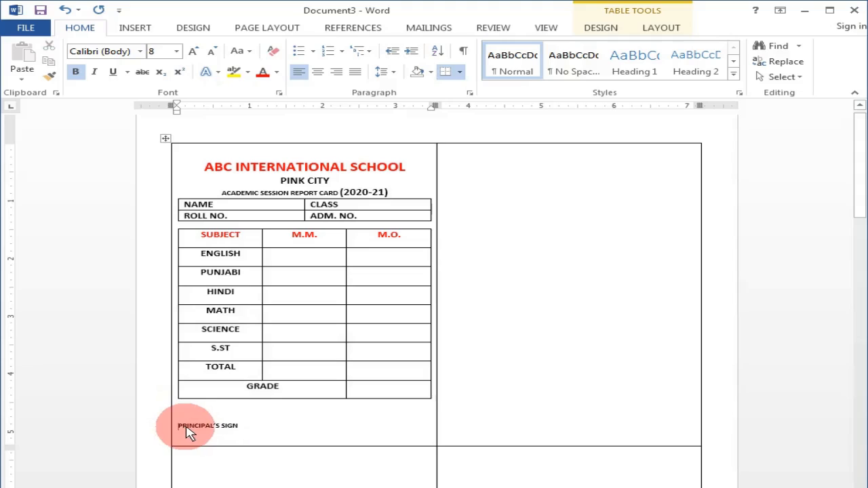
pyautogui.hotkey('shift', 'Right')
pyautogui.hotkey('shift', 'Right')
pyautogui.hotkey('shift', 'Right')
pyautogui.hotkey('shift', 'Right')
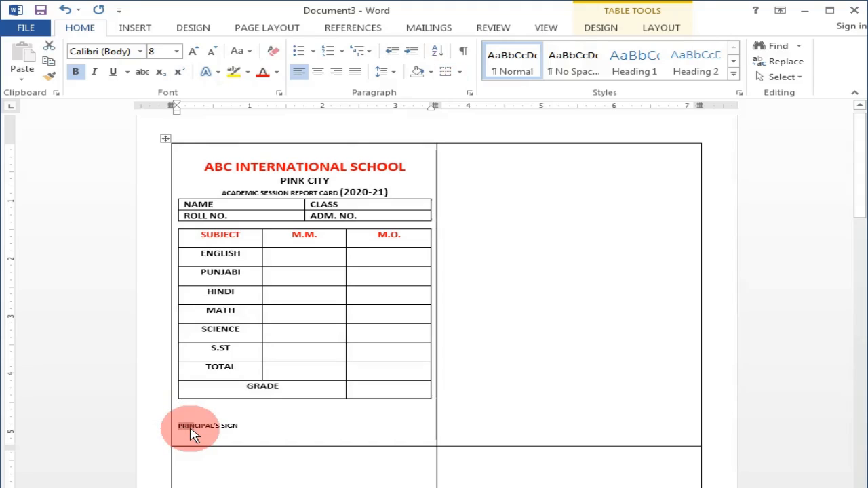
pyautogui.hotkey('shift', 'Right')
pyautogui.hotkey('shift', 'Left')
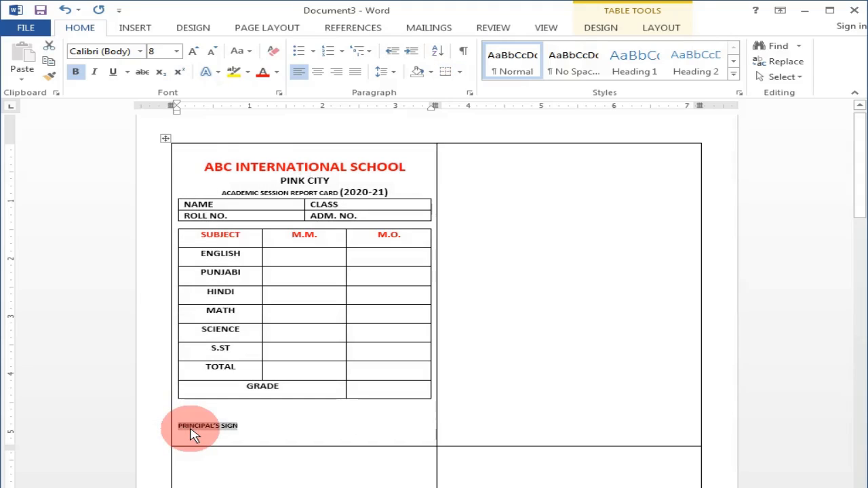
pyautogui.hotkey('ctrl', ']')
pyautogui.hotkey('ctrl', ']')
pyautogui.hotkey('ctrl', ']')
pyautogui.hotkey('ctrl', ']')
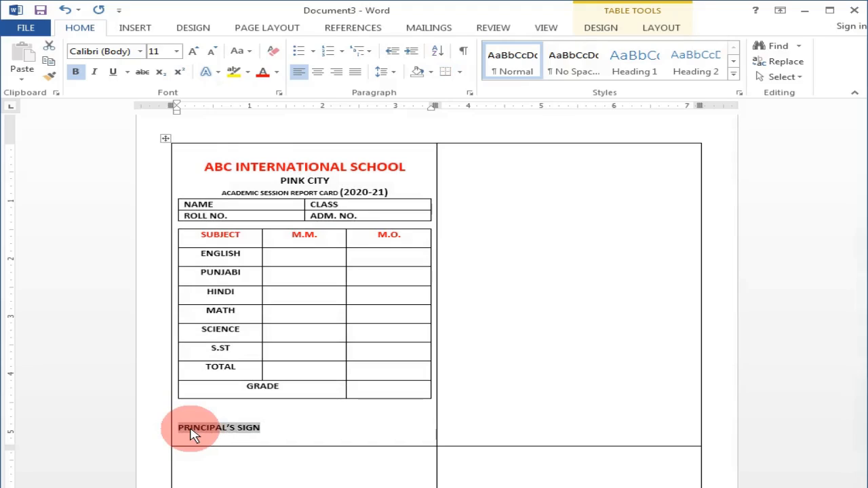
pyautogui.click(315, 435)
# Duplicate PRINCIPAL'S SIGN on the same line, after the original text
pyautogui.moveTo(281, 430); pyautogui.dragTo(188, 434)
pyautogui.hotkey('ctrl', 'c')
pyautogui.click(291, 434)
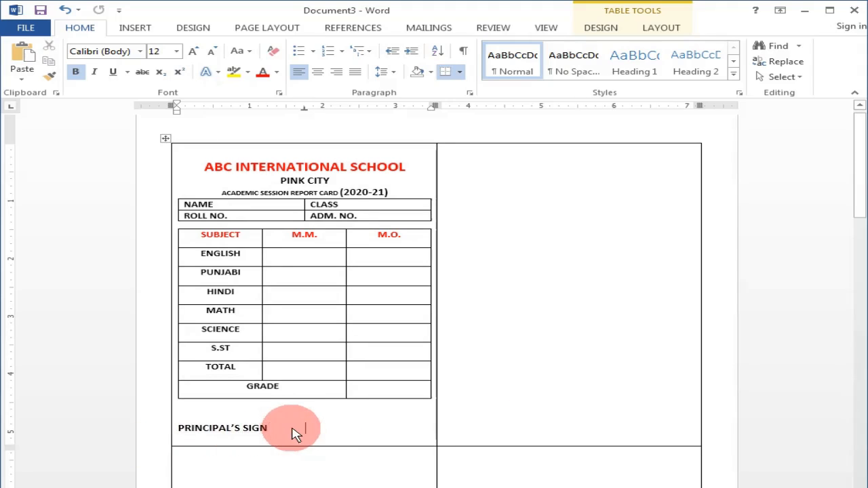
pyautogui.hotkey('ctrl', 'v')
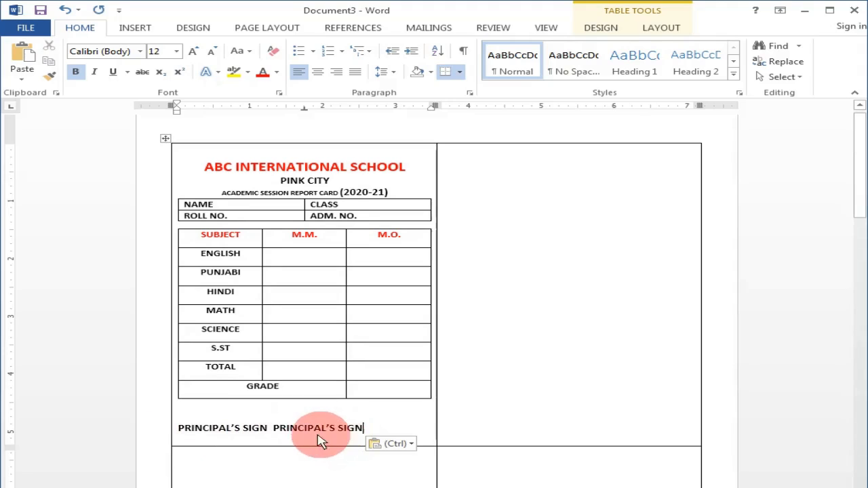
pyautogui.doubleClick(280, 428)
pyautogui.press('BackSpace')
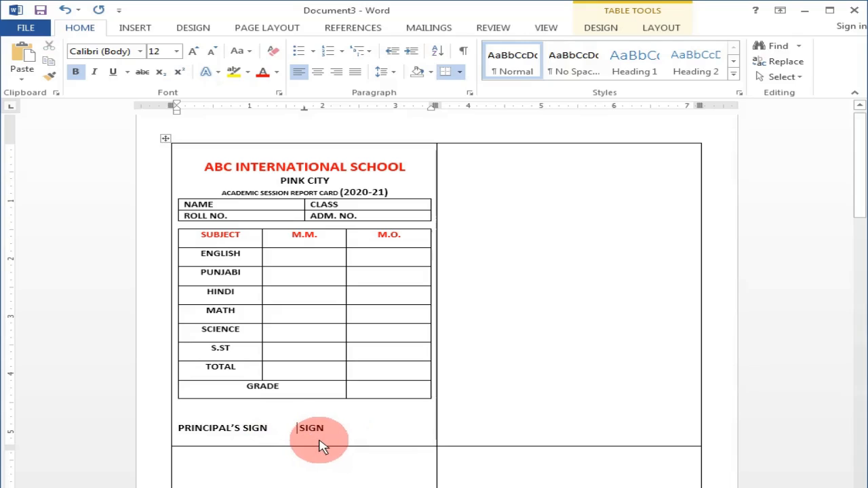
pyautogui.hotkey('ctrl', 'z')
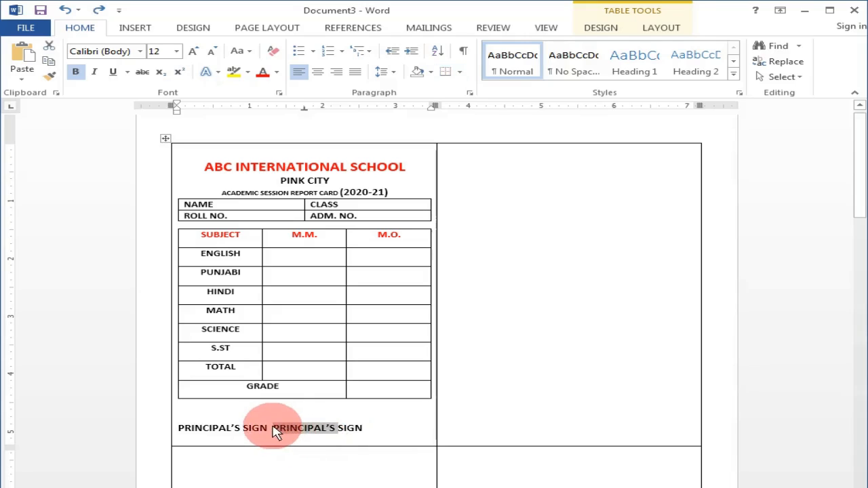
# Shift the second PRINCIPAL'S SIGN toward the slip's right edge and change it to INCHARGE'S SIGN
pyautogui.press('Tab')
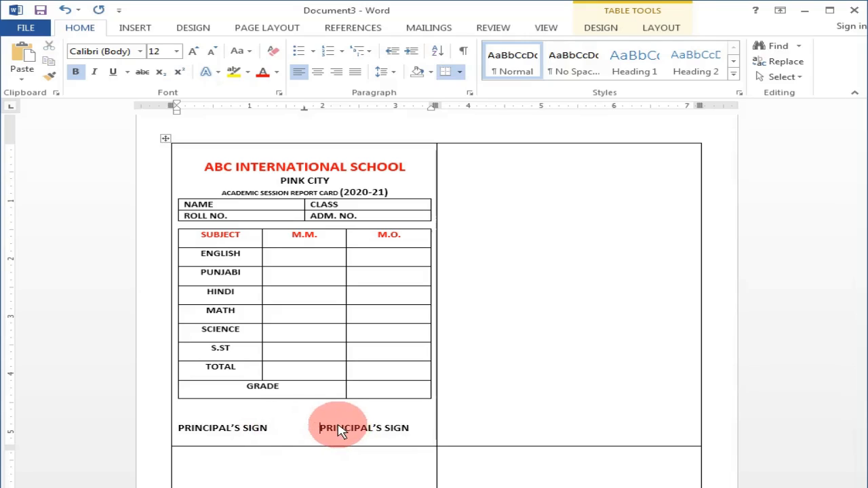
pyautogui.moveTo(338, 429); pyautogui.dragTo(407, 434)
pyautogui.click(407, 434)
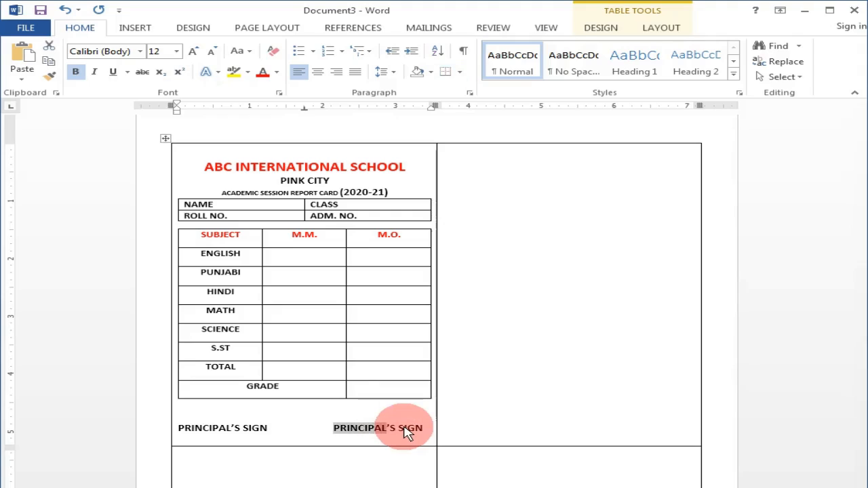
pyautogui.write('S')
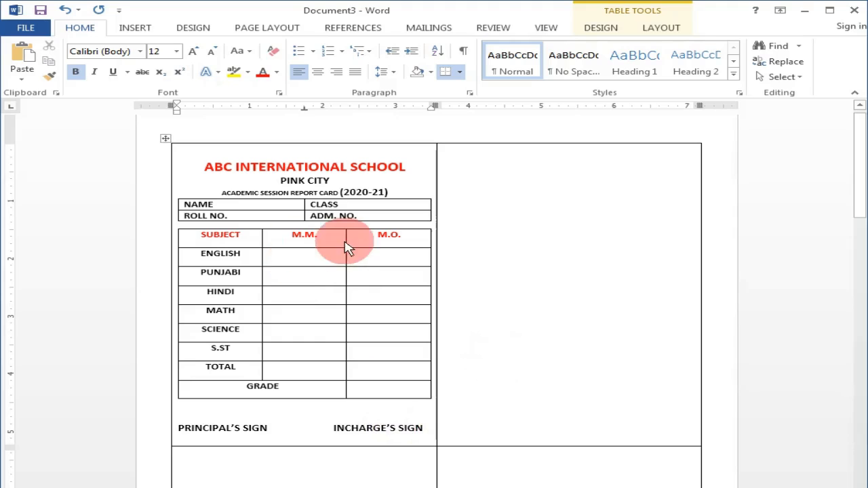
# Enter 100 in the M.M. column for all six subjects and 600 for TOTAL
pyautogui.click(309, 261)
pyautogui.write('100')
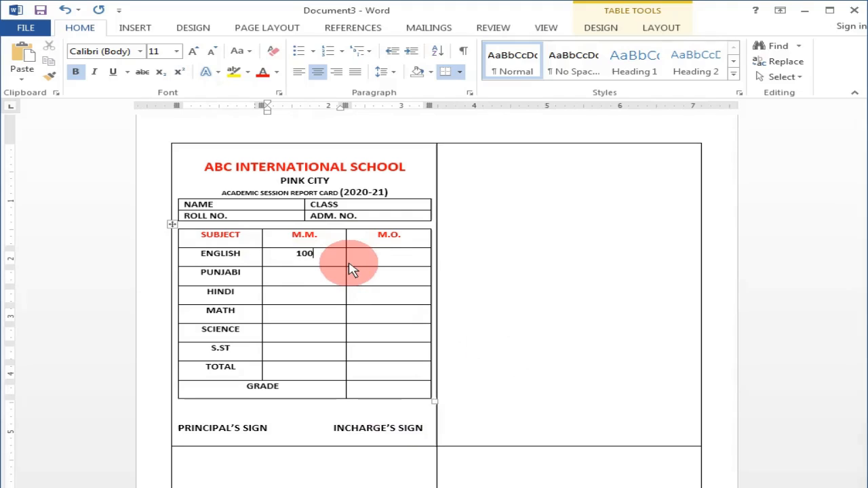
pyautogui.click(293, 282)
pyautogui.write('100')
pyautogui.click(313, 302)
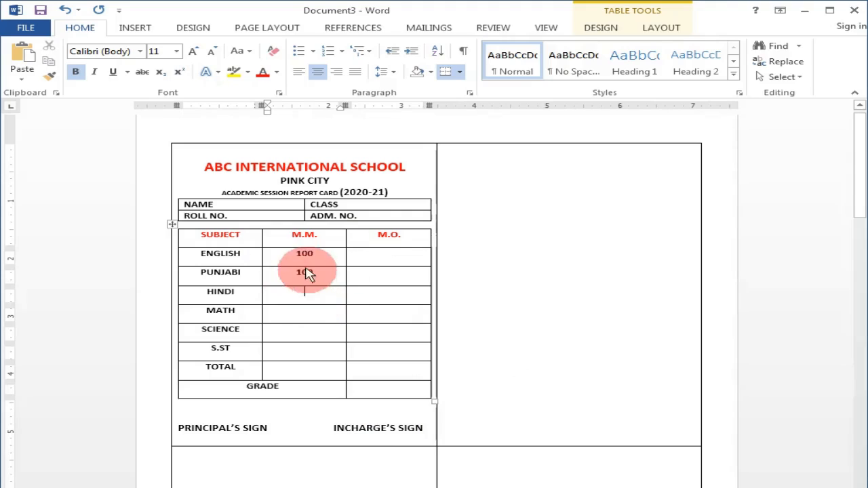
pyautogui.write('100')
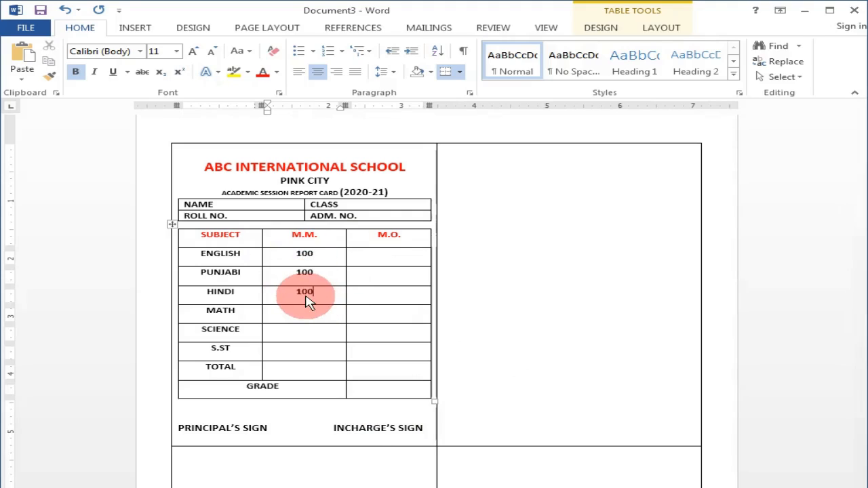
pyautogui.click(310, 331)
pyautogui.click(311, 316)
pyautogui.write('100')
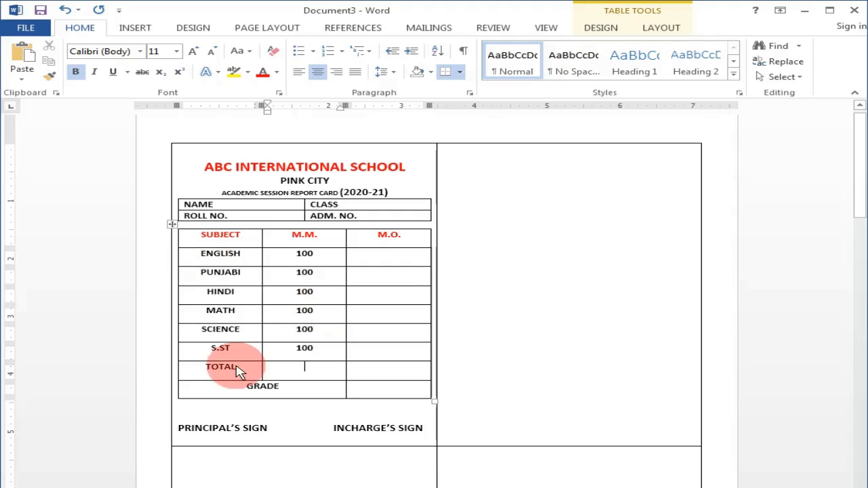
pyautogui.write('600')
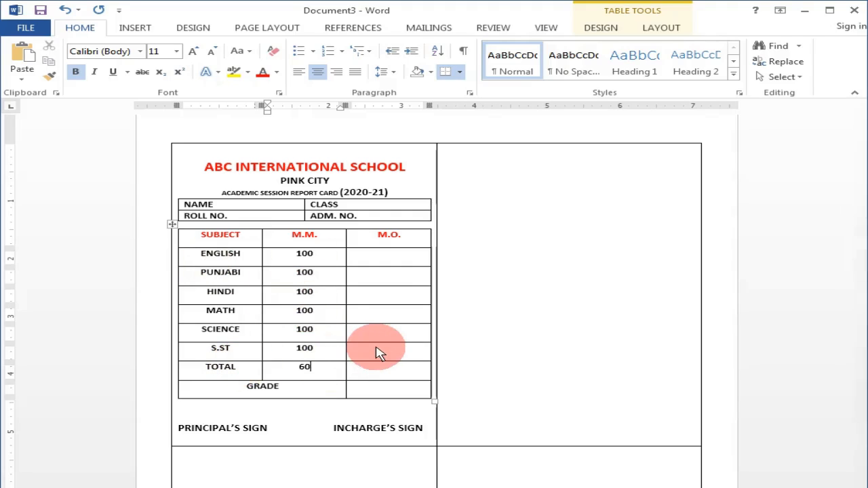
# Enter VIII beside CLASS in the student details and slightly heighten the MATH row of the marks table
pyautogui.click(366, 213)
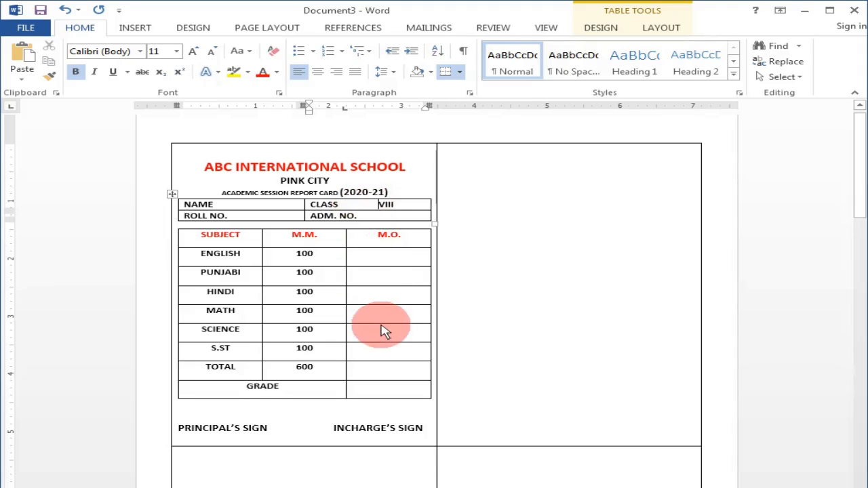
pyautogui.moveTo(382, 323); pyautogui.dragTo(382, 327)
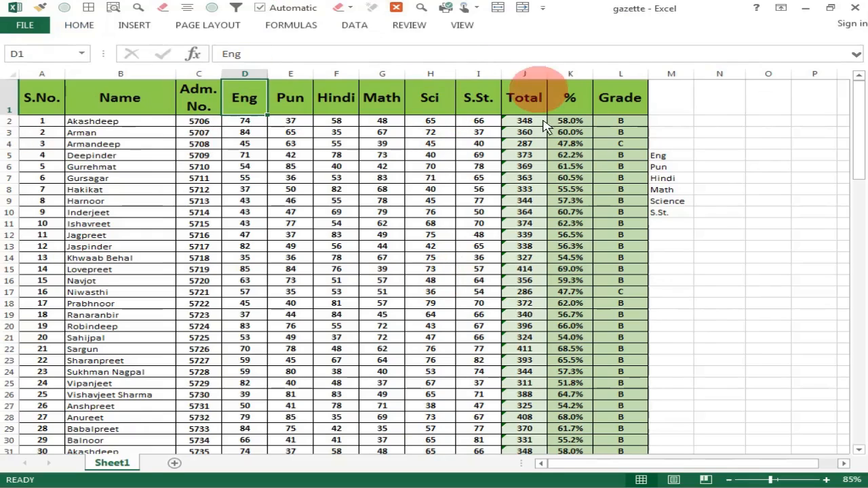
# Switch to the gazette workbook in Excel, examine the headings in row 1, and return to Document3 in Word
pyautogui.click(13, 108)
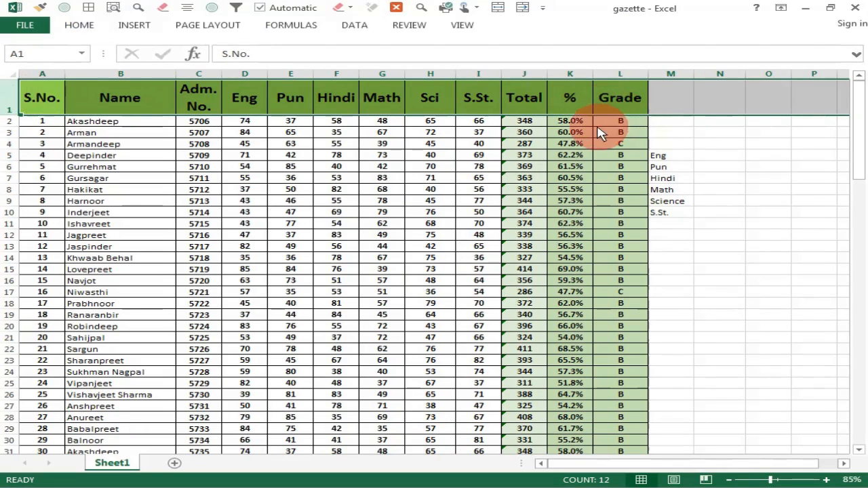
pyautogui.moveTo(332, 3)
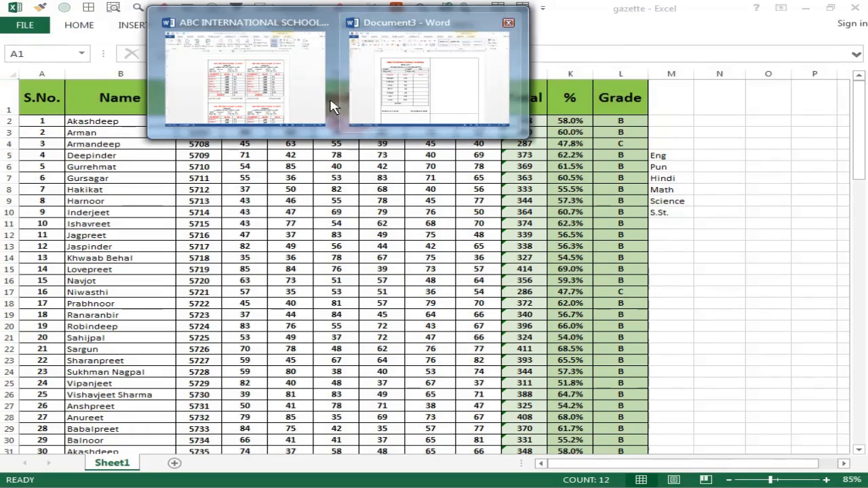
pyautogui.click(359, 123)
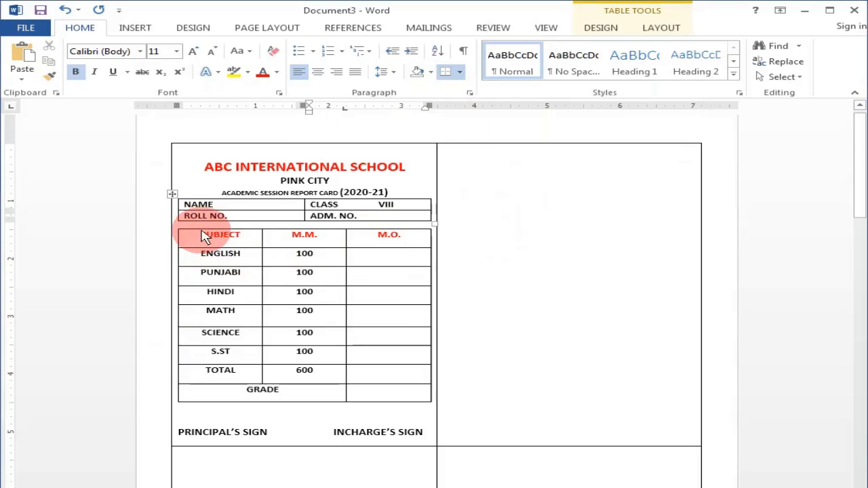
# Centre-align all the contents of the marks table, including the empty M.O. cells
pyautogui.click(173, 228)
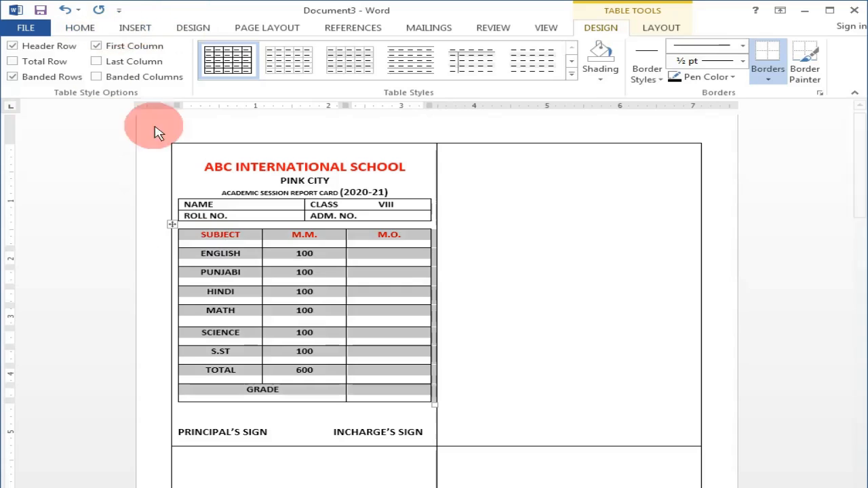
pyautogui.click(84, 27)
pyautogui.click(318, 73)
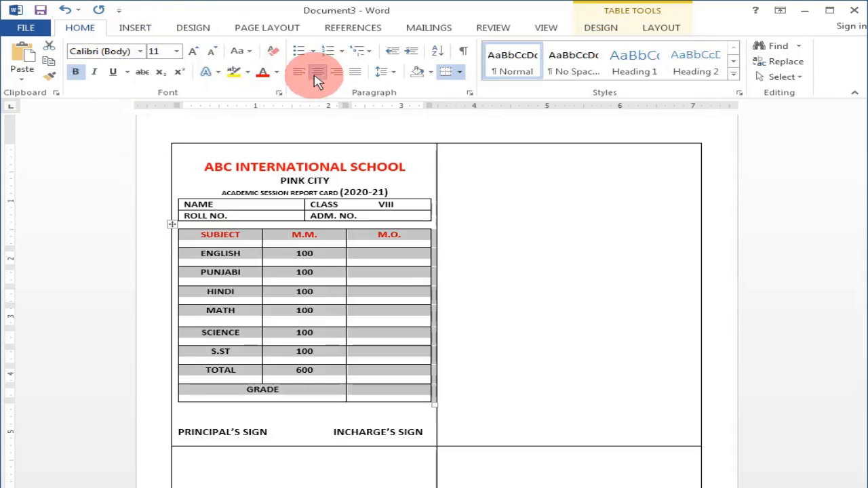
pyautogui.click(383, 73)
pyautogui.click(397, 111)
pyautogui.click(460, 173)
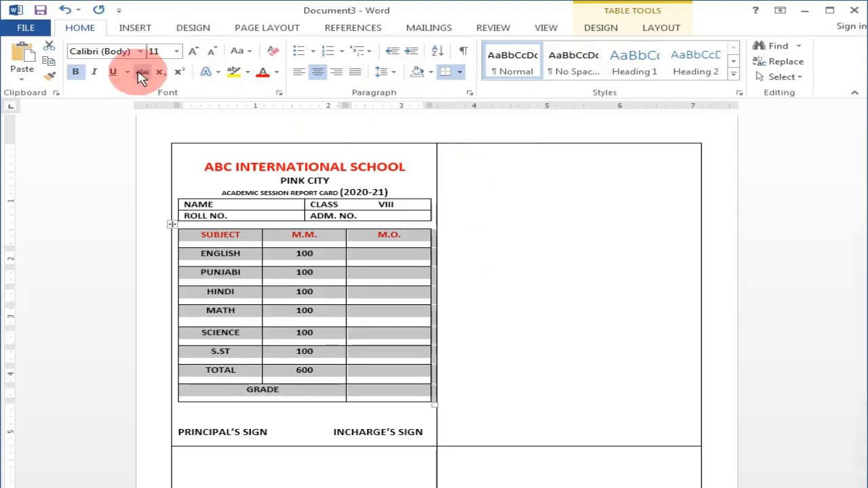
pyautogui.click(554, 213)
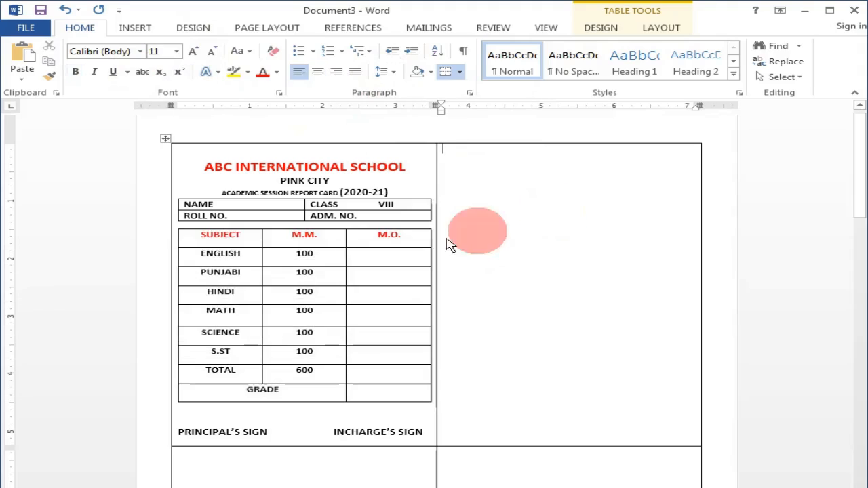
# Switch to the gazette workbook in Excel to check the student data, and return to Document3 in Word
pyautogui.click(269, 212)
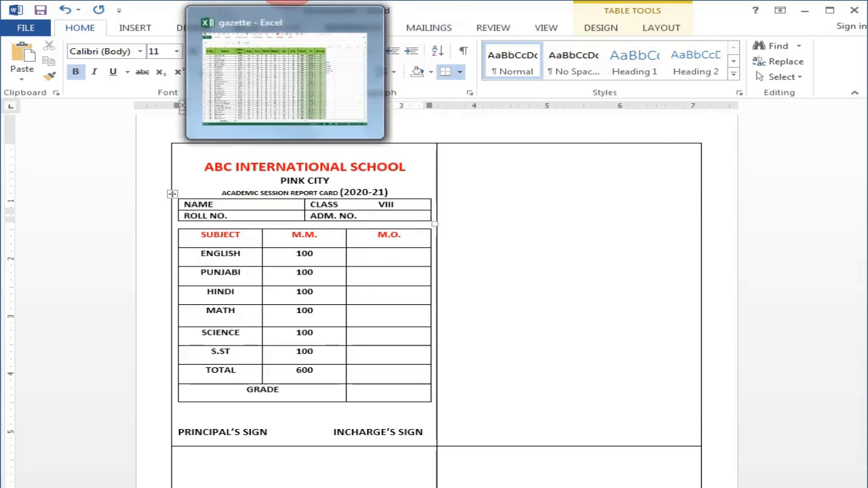
pyautogui.click(315, 7)
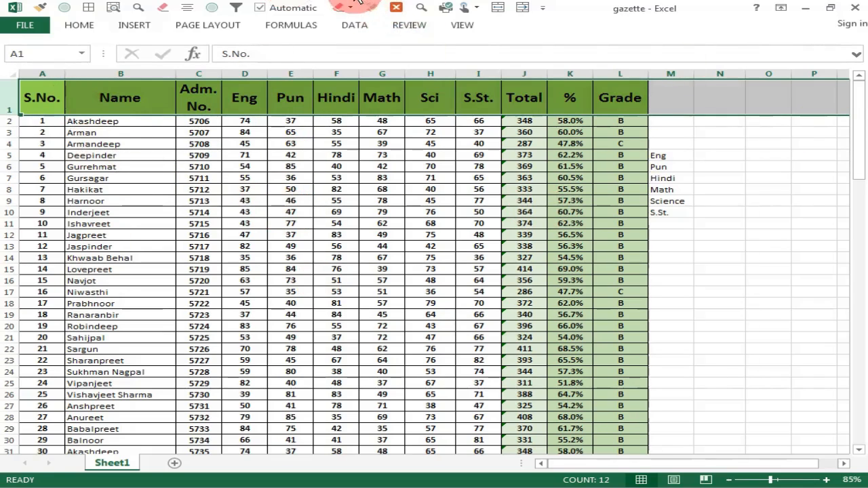
pyautogui.moveTo(359, 8)
pyautogui.click(421, 102)
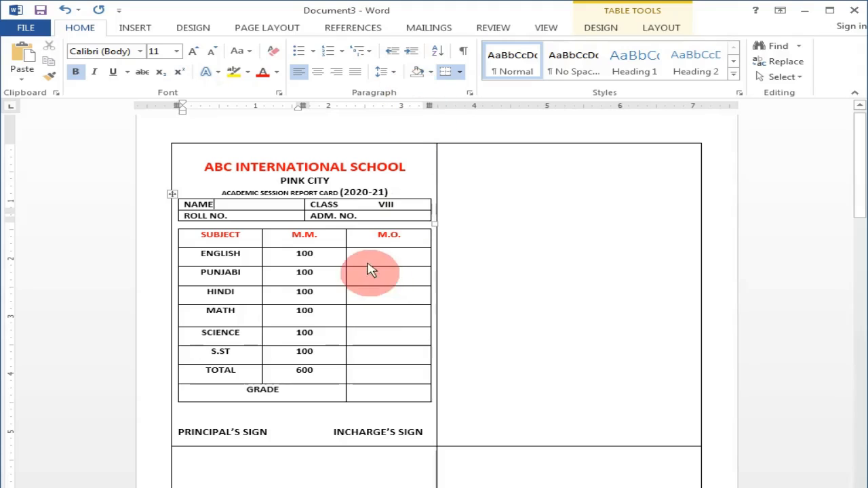
pyautogui.click(429, 29)
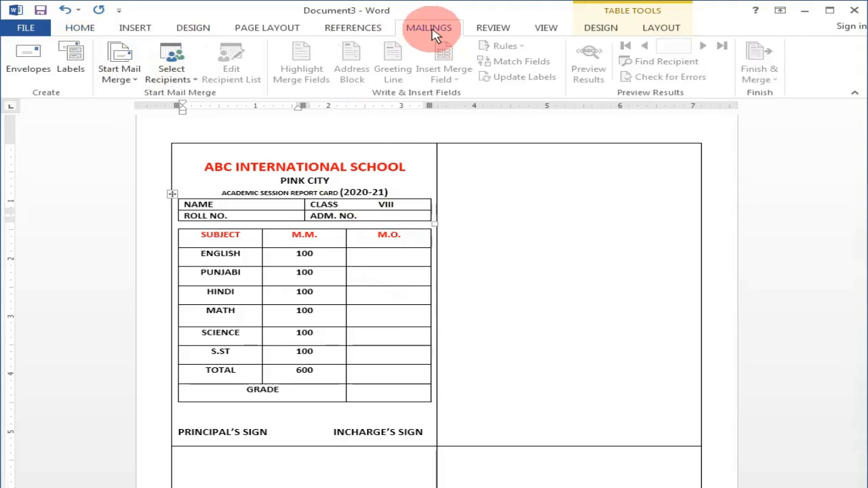
pyautogui.click(117, 78)
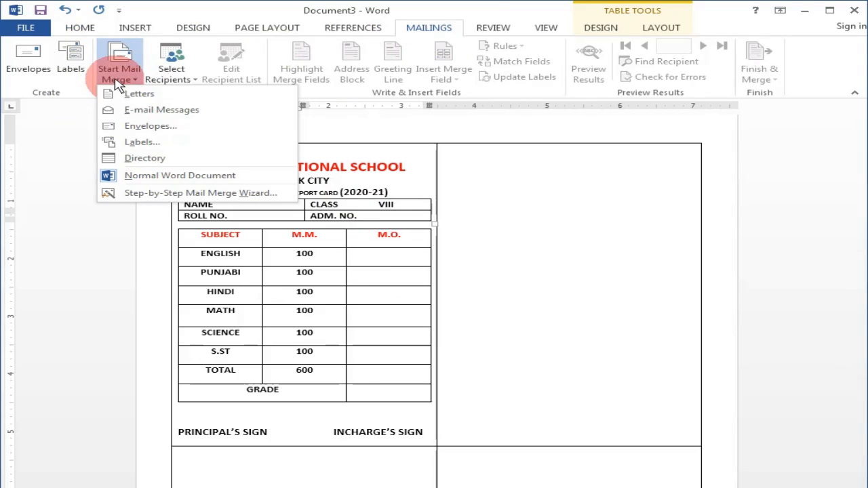
pyautogui.click(166, 73)
pyautogui.click(170, 80)
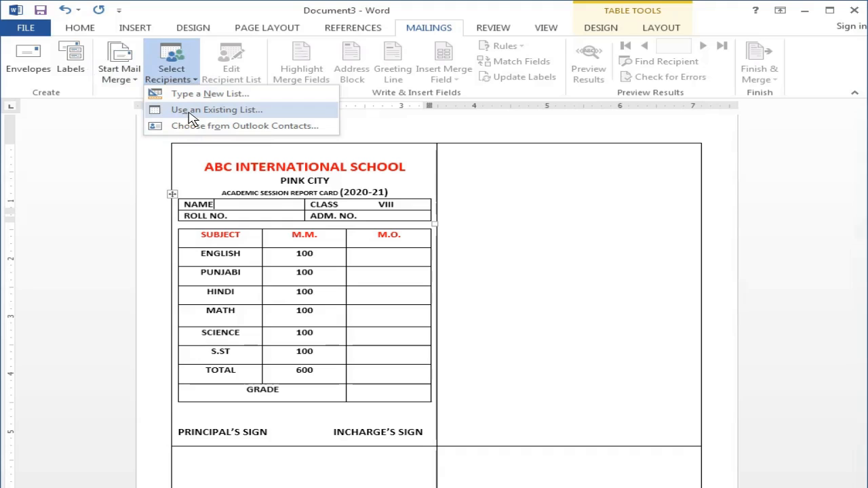
pyautogui.click(191, 111)
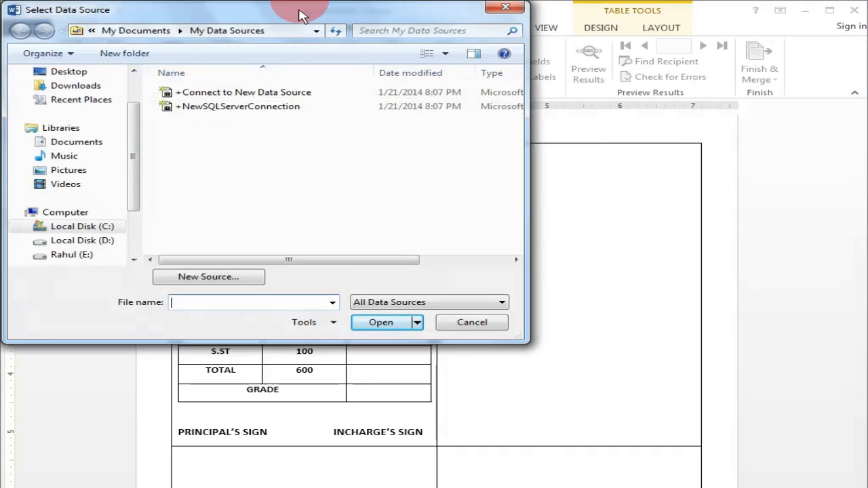
pyautogui.moveTo(299, 15); pyautogui.dragTo(325, 86)
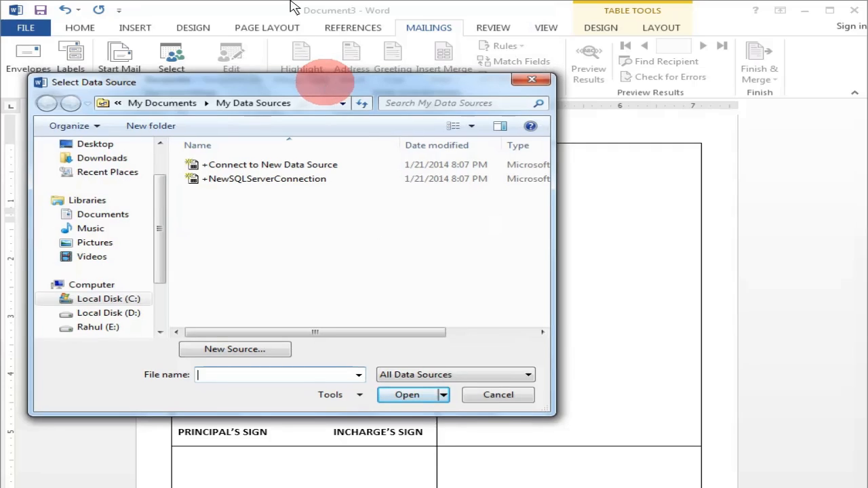
pyautogui.click(524, 83)
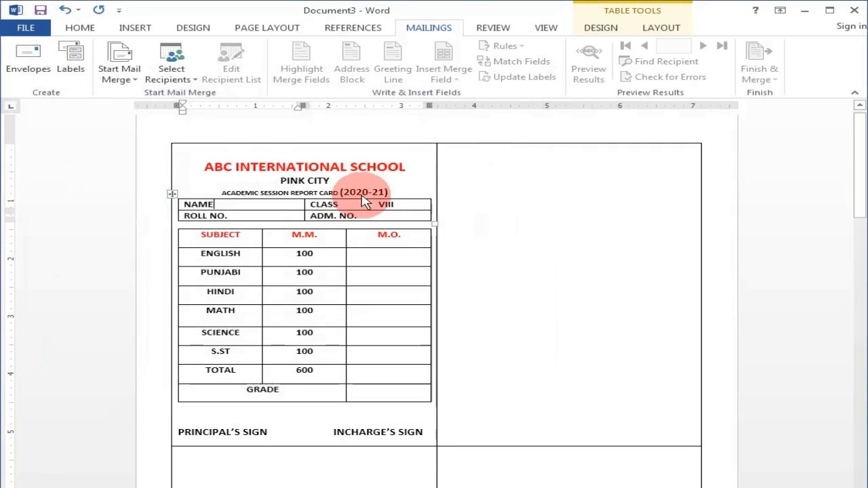
# Save the document to the Desktop as a Word Document named RESULT SLIP 2
pyautogui.hotkey('ctrl', 's')
pyautogui.click(448, 145)
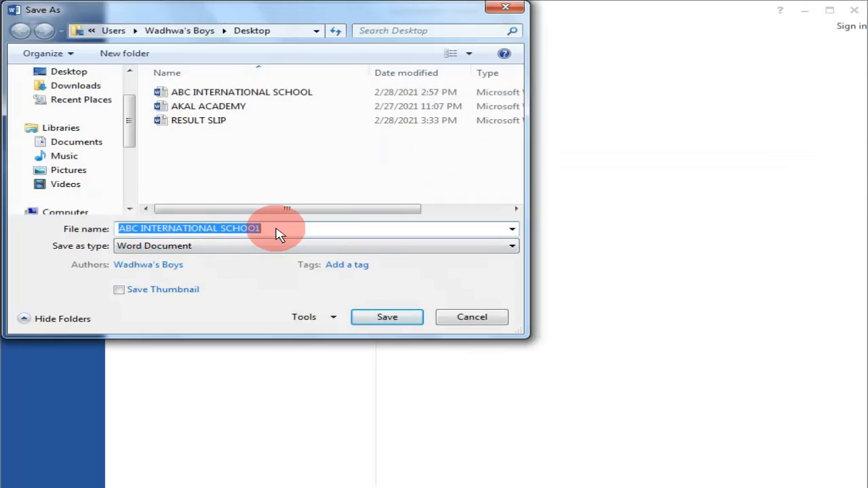
pyautogui.write('RESUL')
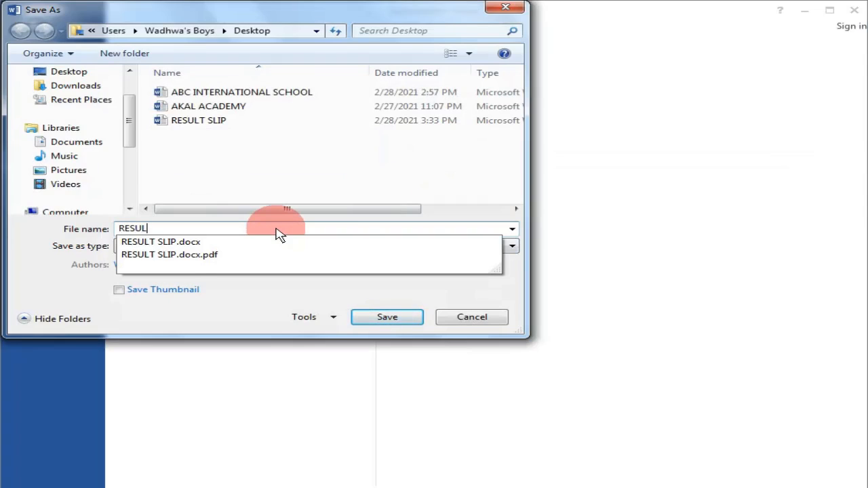
pyautogui.write('T SLIP 2')
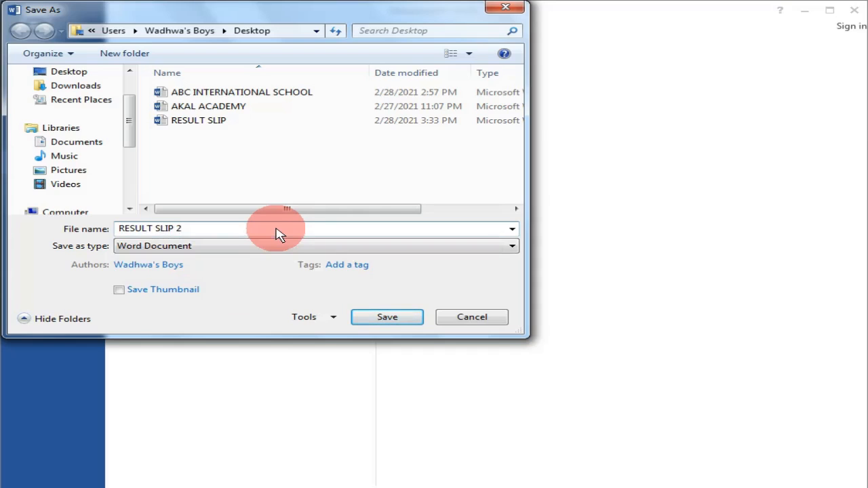
pyautogui.click(384, 317)
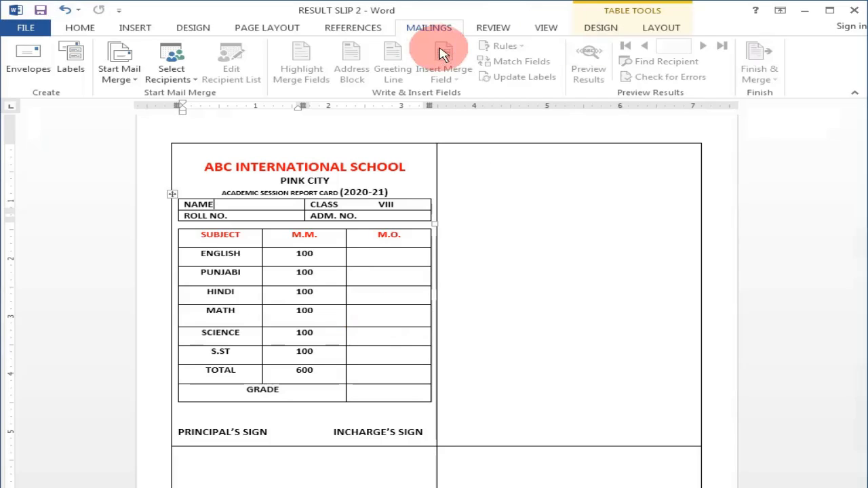
# Connect Sheet1$ of the Desktop's gazette workbook as the existing mail merge recipient list, with the first row as column headers
pyautogui.click(178, 83)
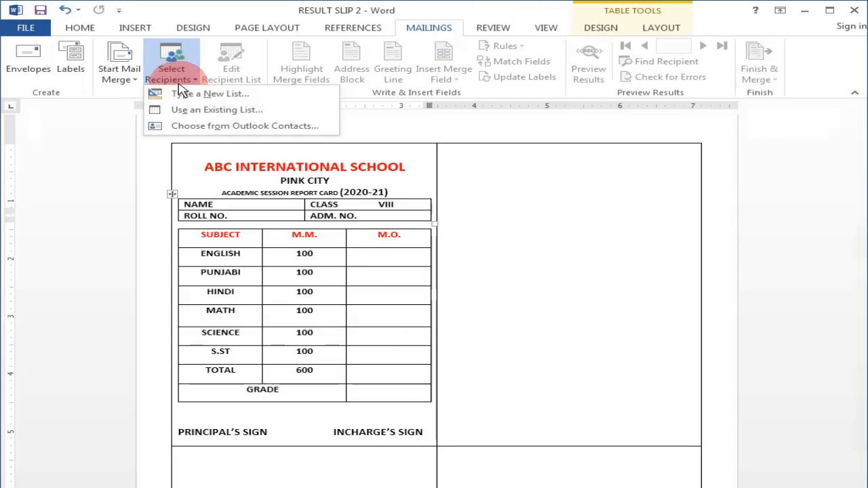
pyautogui.click(188, 115)
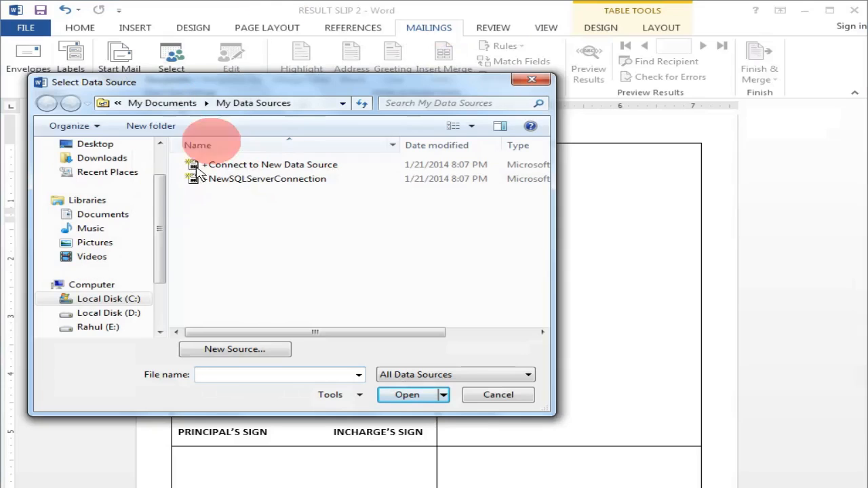
pyautogui.moveTo(163, 244); pyautogui.dragTo(159, 159)
pyautogui.click(131, 194)
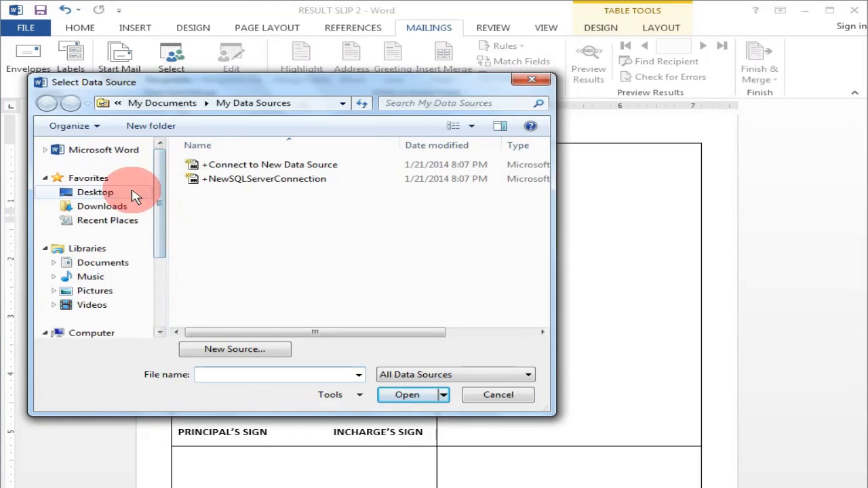
pyautogui.moveTo(545, 209); pyautogui.dragTo(551, 305)
pyautogui.click(234, 254)
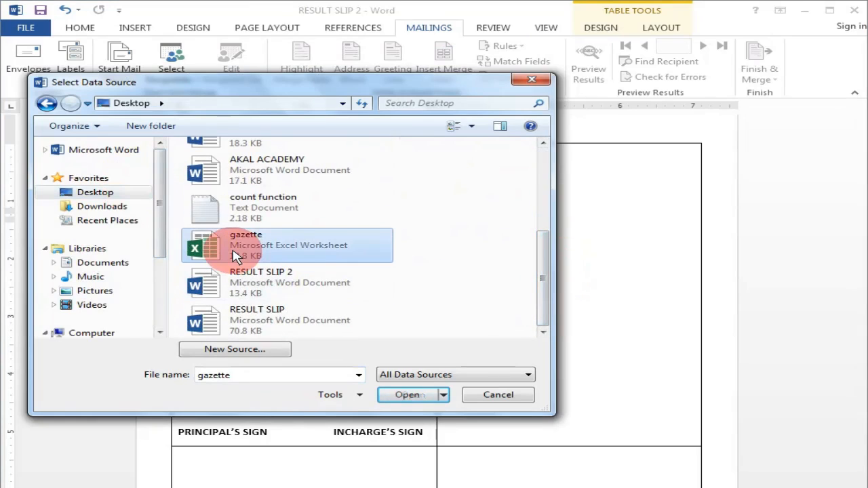
pyautogui.click(399, 395)
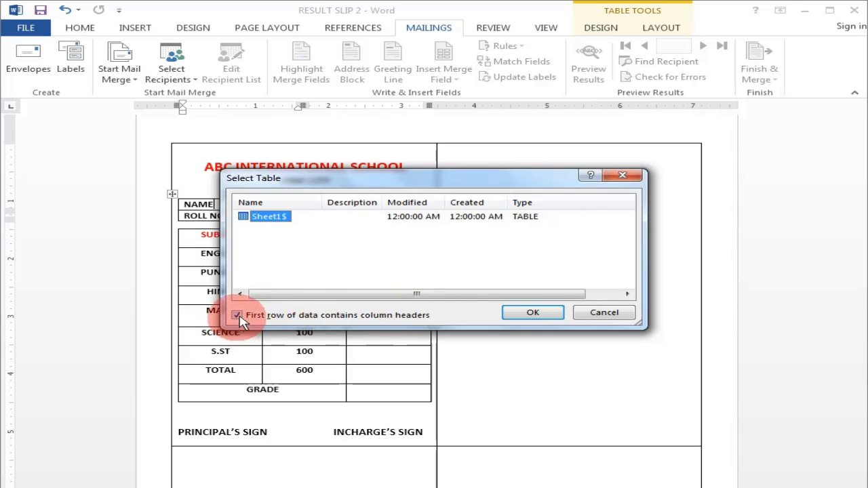
pyautogui.click(536, 313)
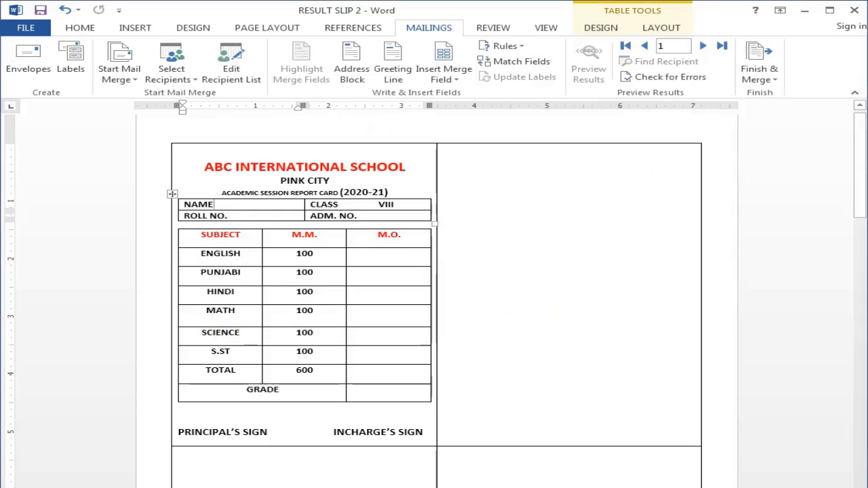
# Compare the column headings of the gazette workbook in Excel with the merge fields available in RESULT SLIP 2 in Word
pyautogui.click(292, 1)
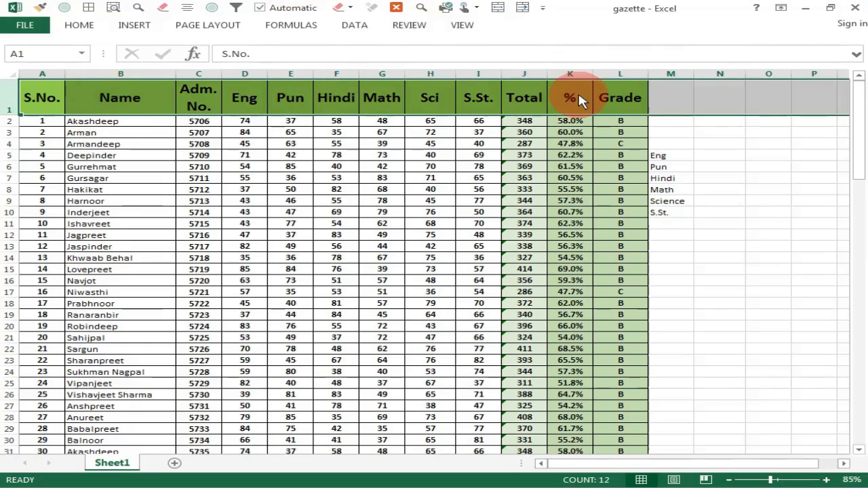
pyautogui.moveTo(319, 5)
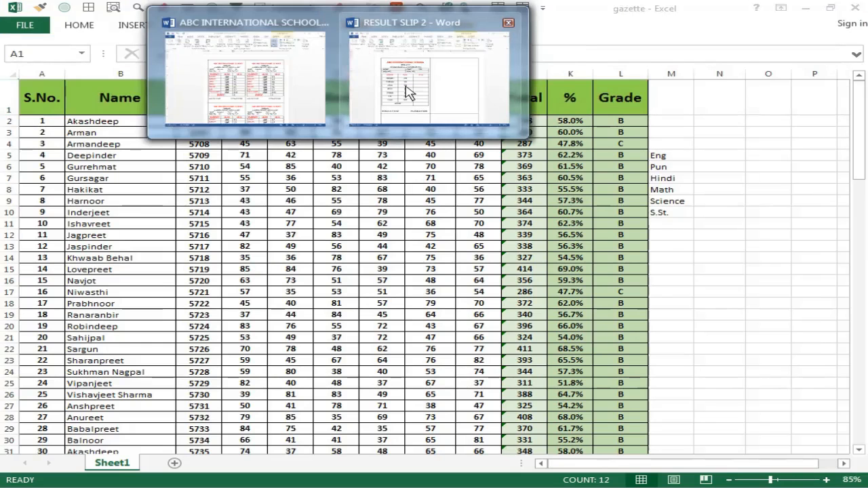
pyautogui.click(411, 102)
pyautogui.click(443, 77)
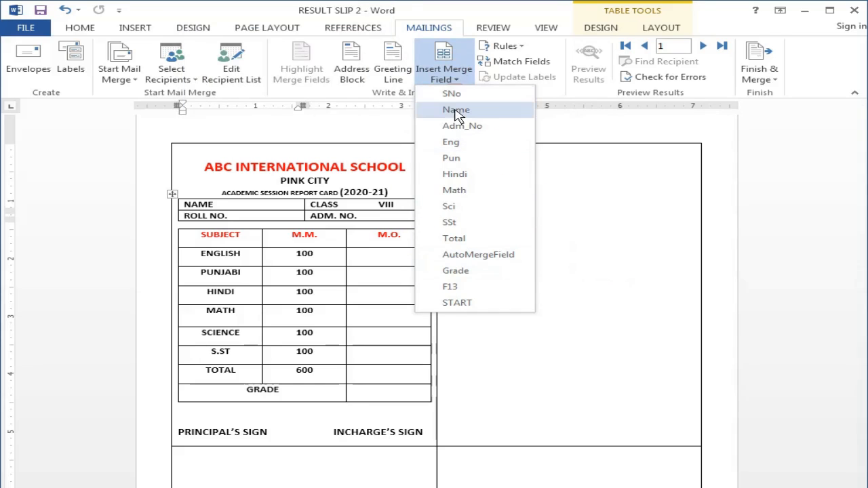
pyautogui.click(648, 280)
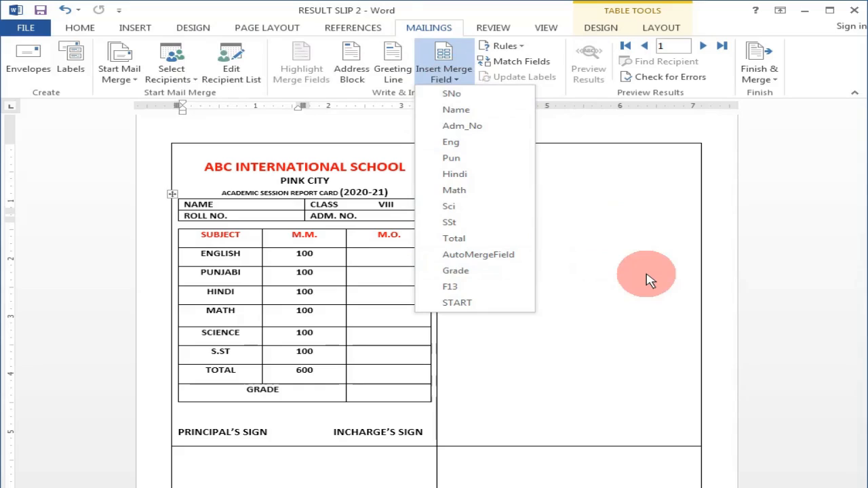
# Insert the Name merge field beside NAME in the student details and turn on the merge results preview
pyautogui.click(270, 216)
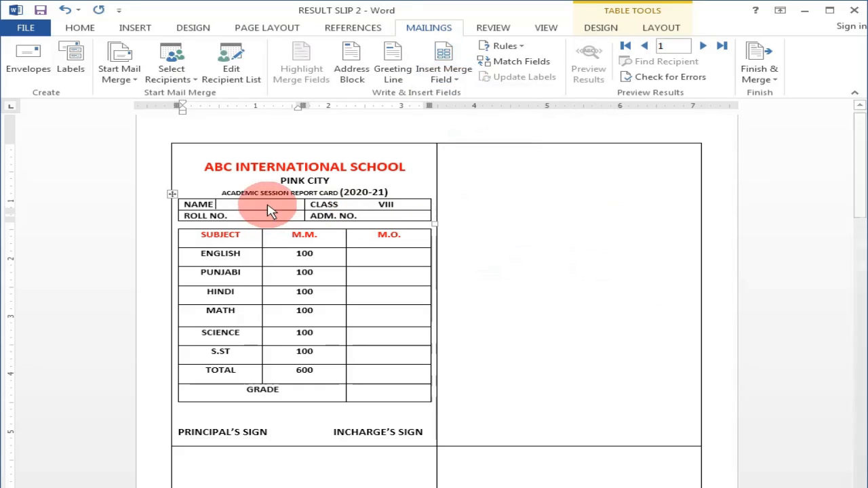
pyautogui.click(449, 80)
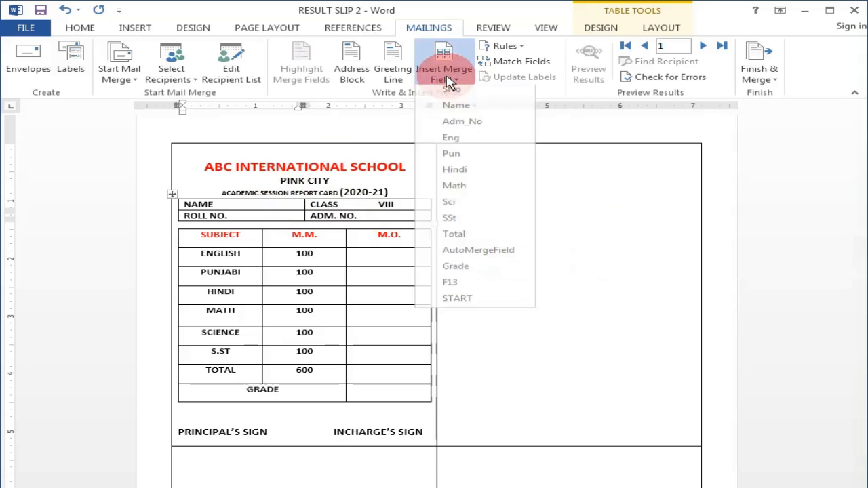
pyautogui.click(231, 222)
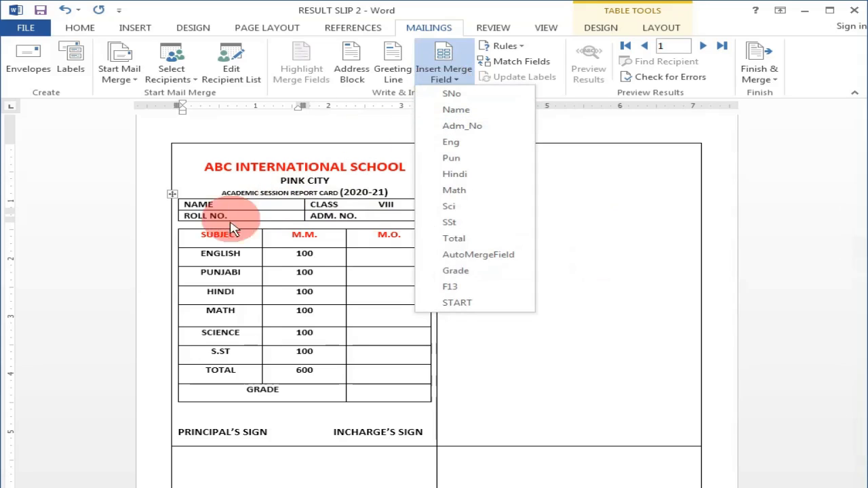
pyautogui.click(256, 218)
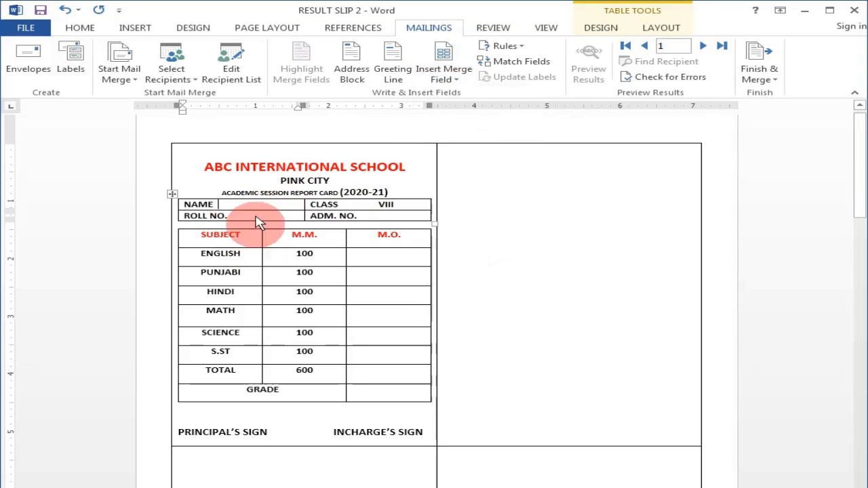
pyautogui.click(467, 80)
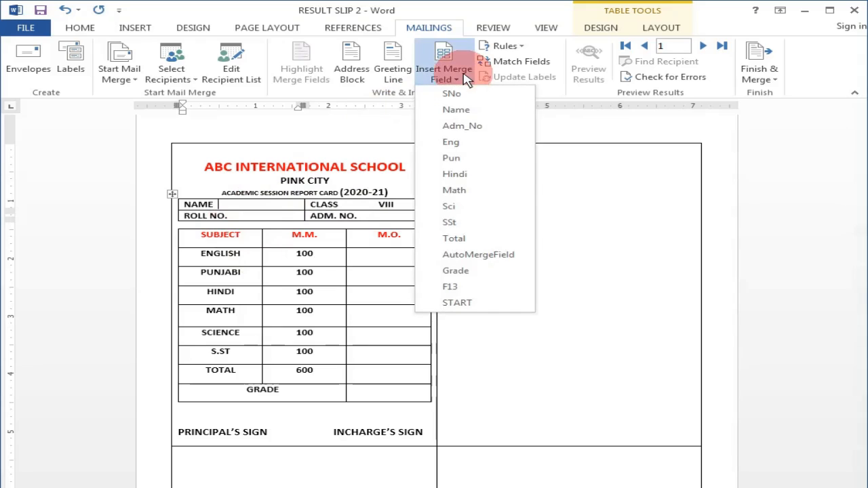
pyautogui.click(467, 115)
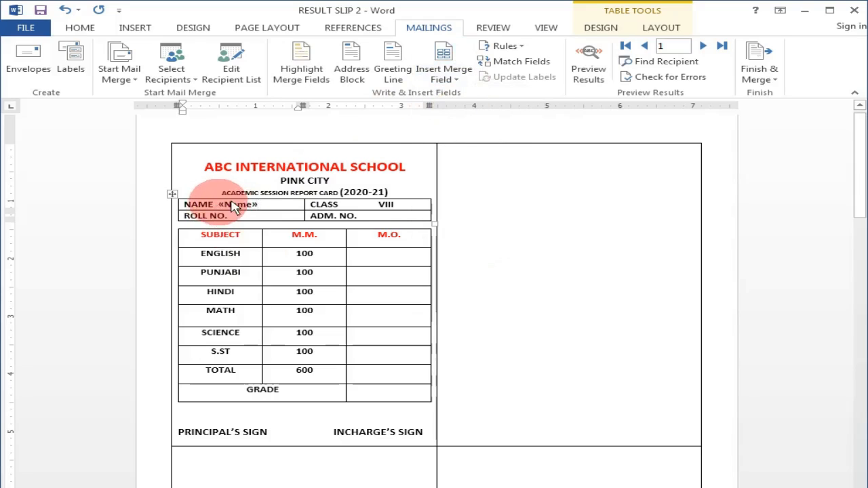
pyautogui.click(274, 207)
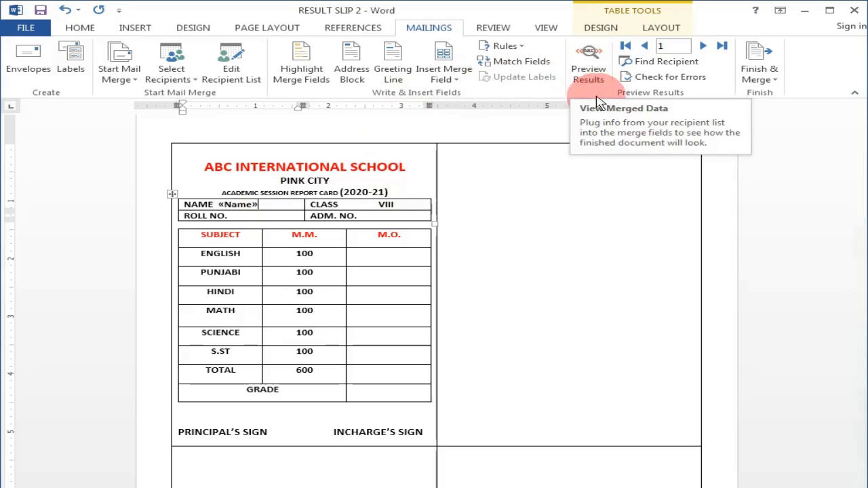
pyautogui.click(596, 65)
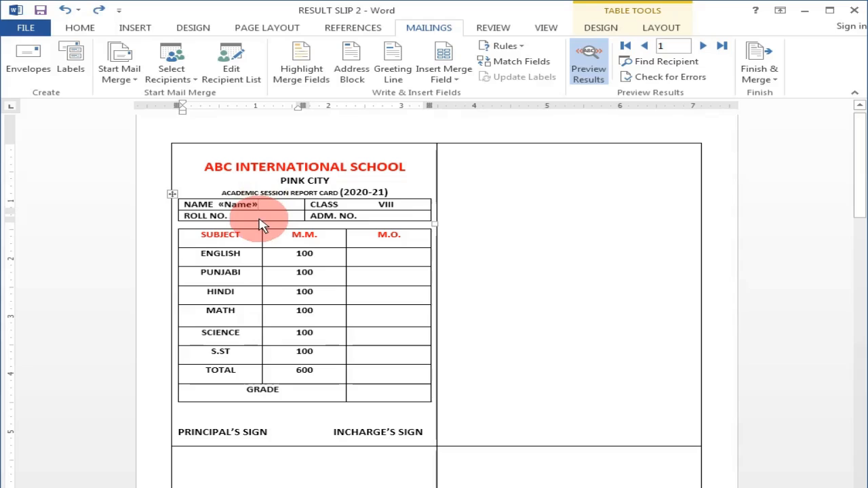
# Remove the Name merge field from the student details and colour all text in that table red
pyautogui.press('BackSpace')
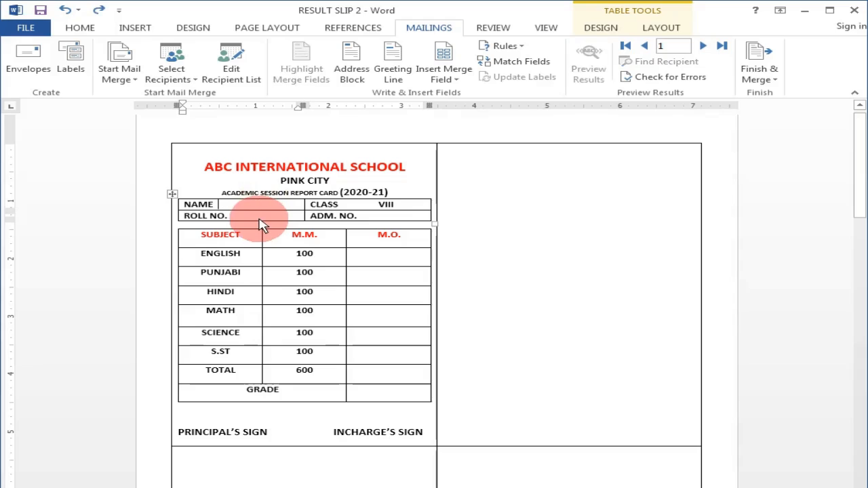
pyautogui.click(171, 195)
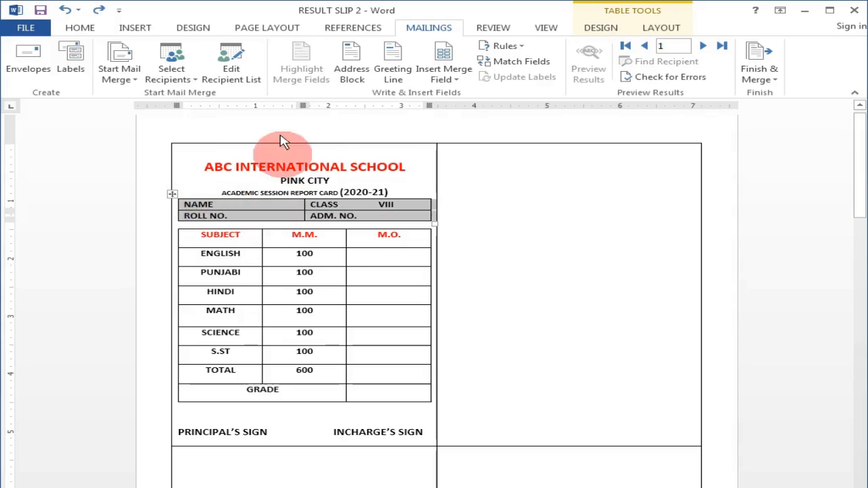
pyautogui.click(80, 31)
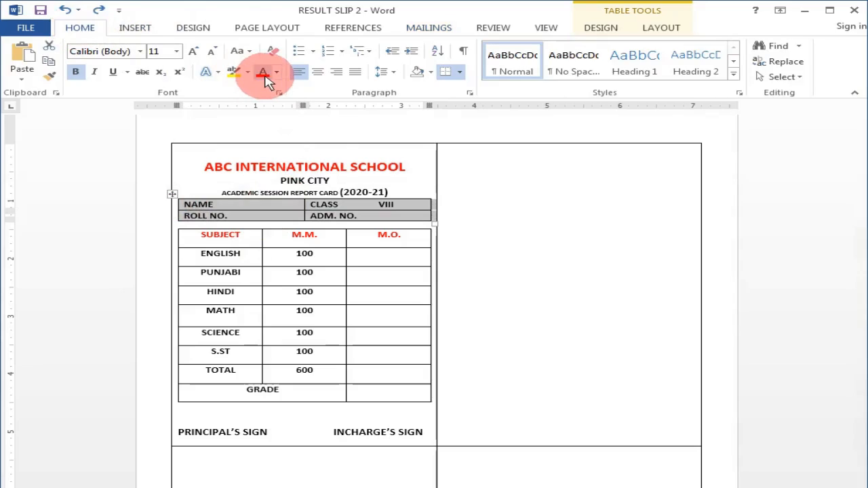
pyautogui.click(400, 212)
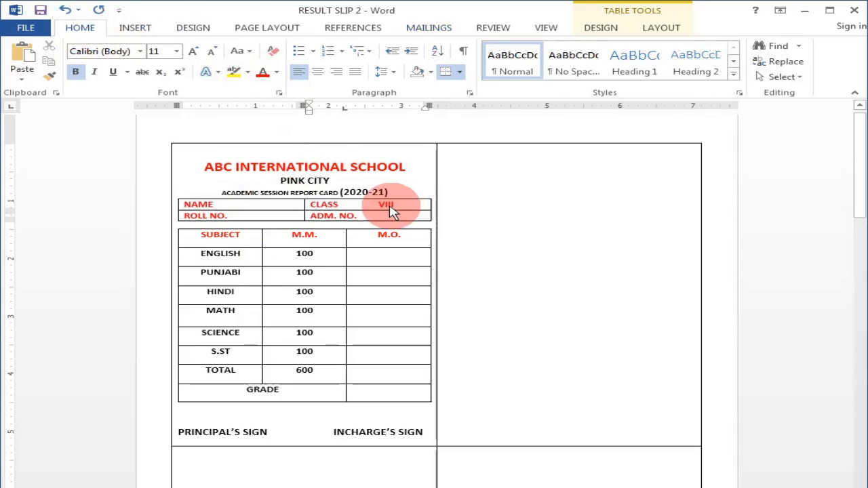
# Set the font colour of the class value VIII in the student details table to black
pyautogui.doubleClick(394, 210)
pyautogui.click(276, 71)
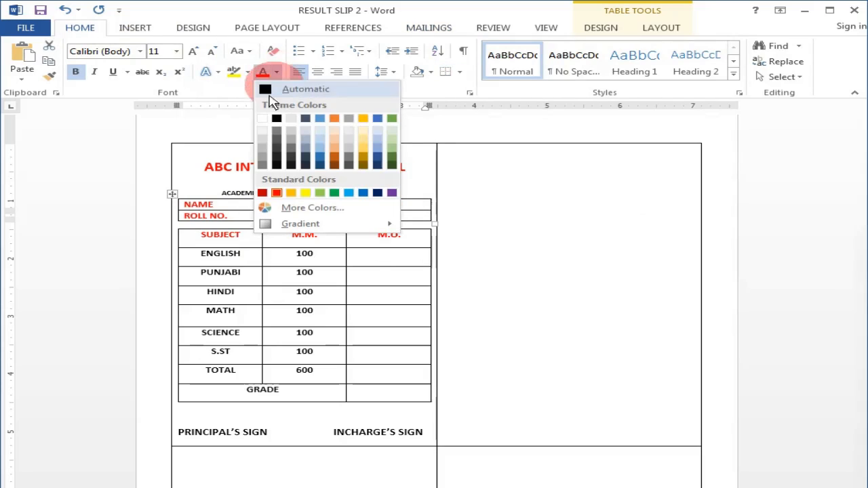
pyautogui.click(276, 121)
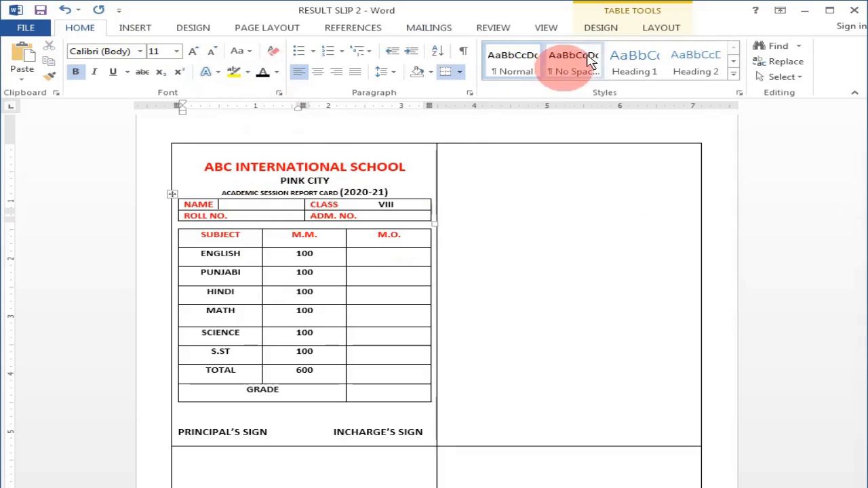
# Reinsert the Name merge field beside NAME with extra space before it, and turn on the merge results preview
pyautogui.click(428, 27)
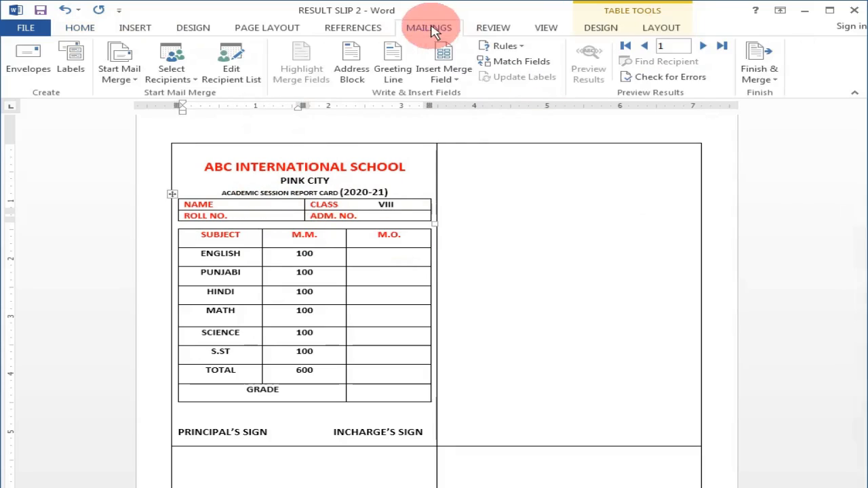
pyautogui.click(451, 79)
pyautogui.click(456, 110)
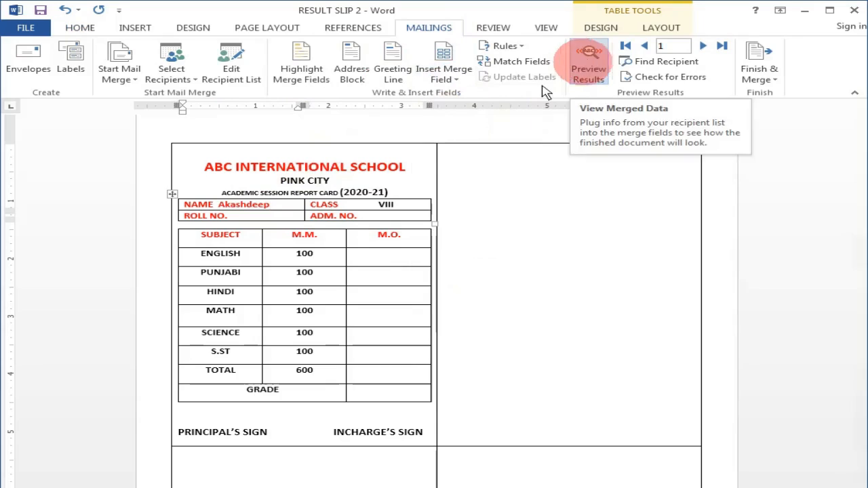
pyautogui.doubleClick(221, 207)
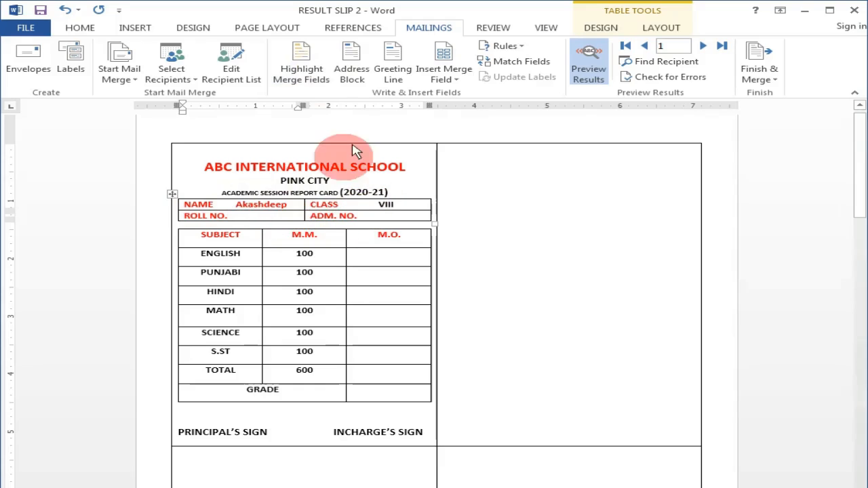
# Insert the SNo merge field after ROLL NO. and the Adm_No merge field, spaced away from its label, after ADM. NO
pyautogui.click(460, 75)
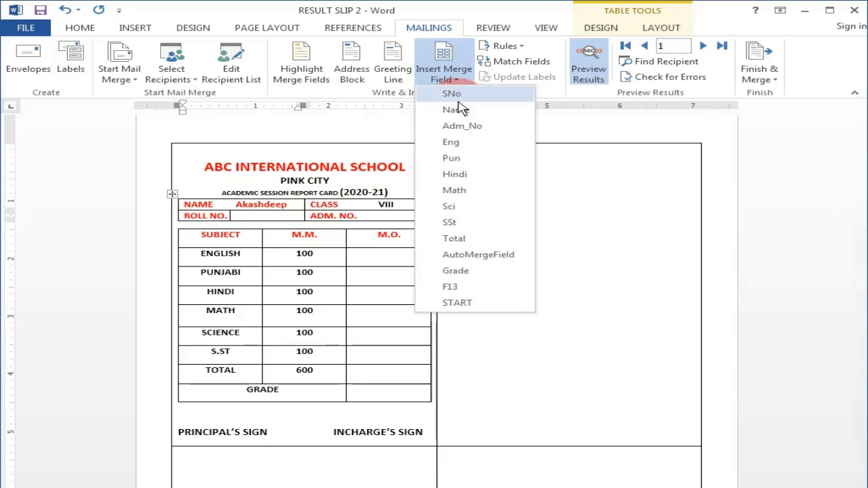
pyautogui.click(453, 95)
pyautogui.click(387, 217)
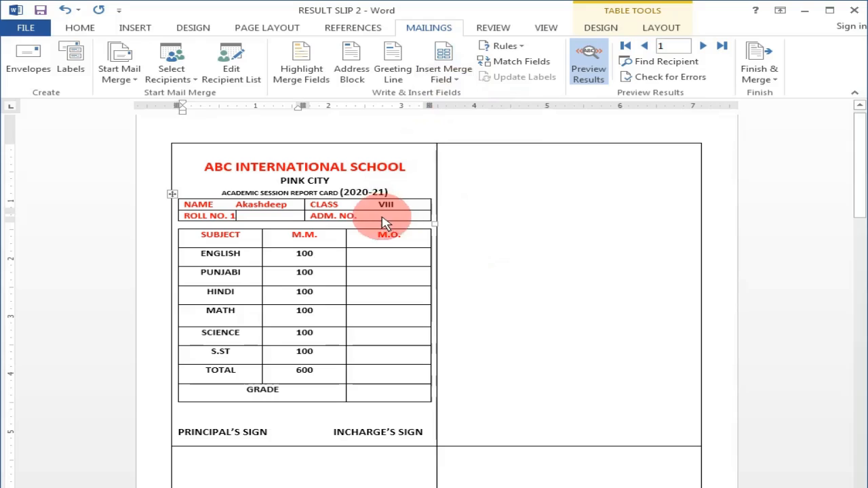
pyautogui.click(442, 76)
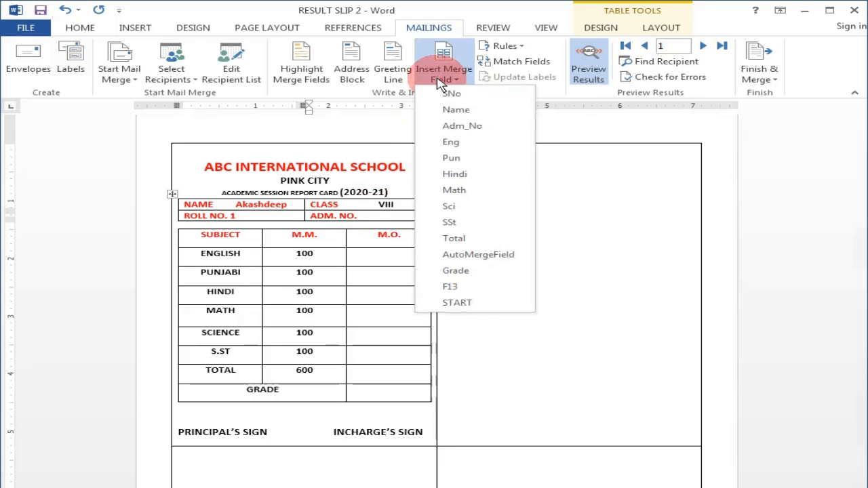
pyautogui.click(461, 127)
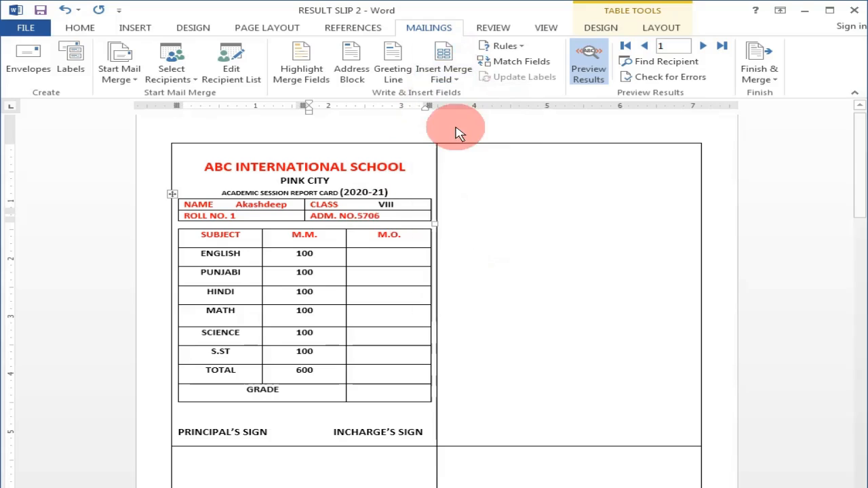
pyautogui.click(358, 215)
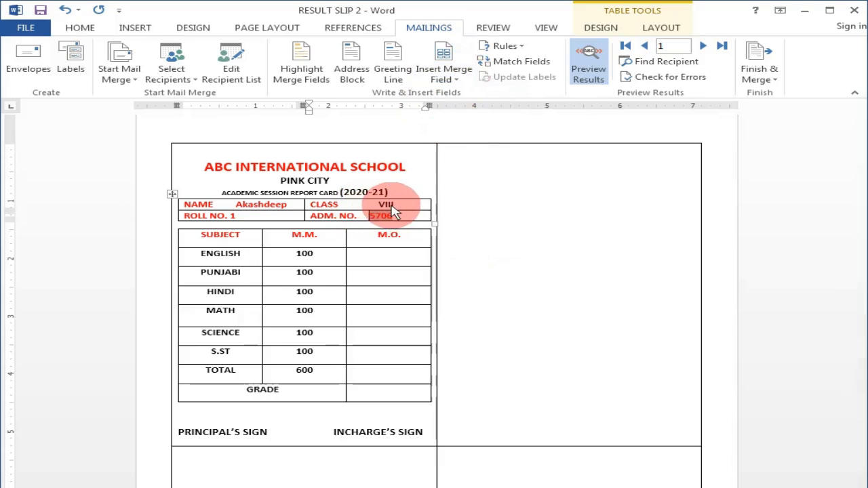
# Replace the SNo merge field beside ROLL NO. with the same field set further from the label
pyautogui.click(234, 215)
pyautogui.press('BackSpace')
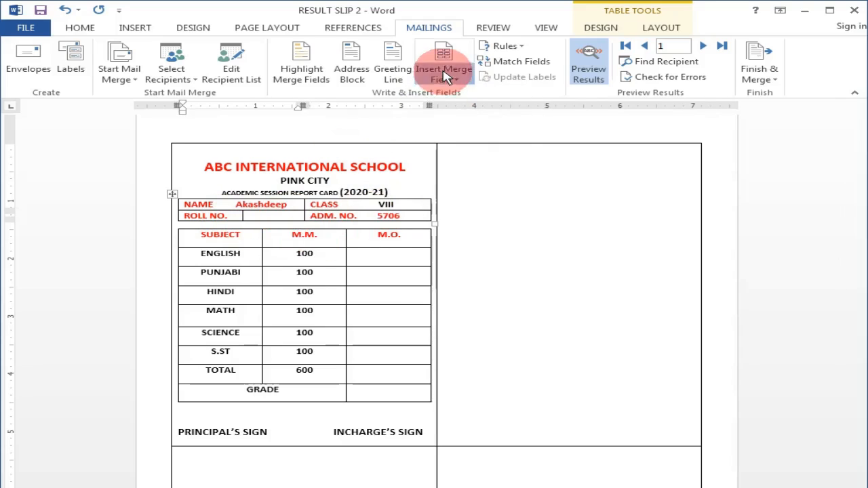
pyautogui.click(442, 76)
pyautogui.click(451, 94)
# Insert the Eng and Pun merge fields in the M.O. cells of the ENGLISH and PUNJABI rows
pyautogui.click(266, 245)
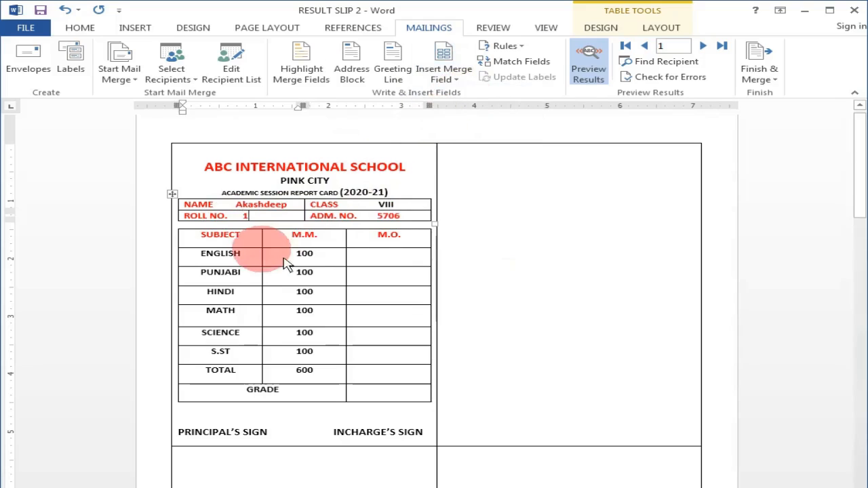
pyautogui.click(357, 289)
pyautogui.click(383, 261)
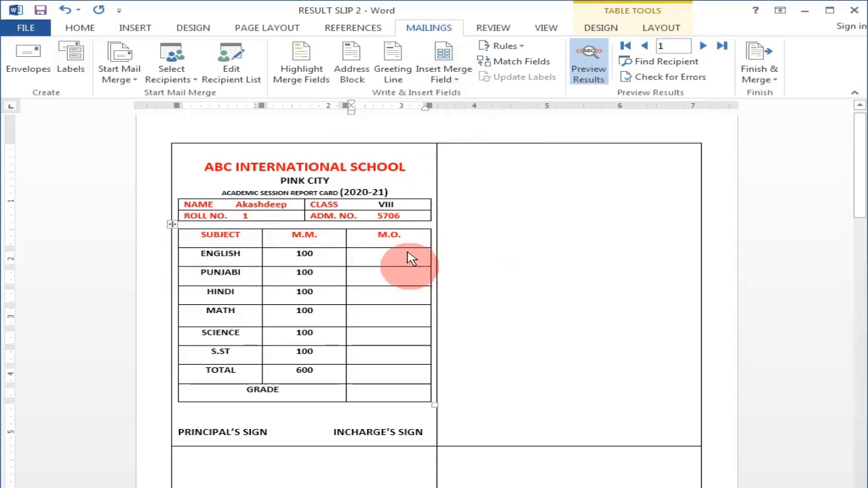
pyautogui.click(450, 74)
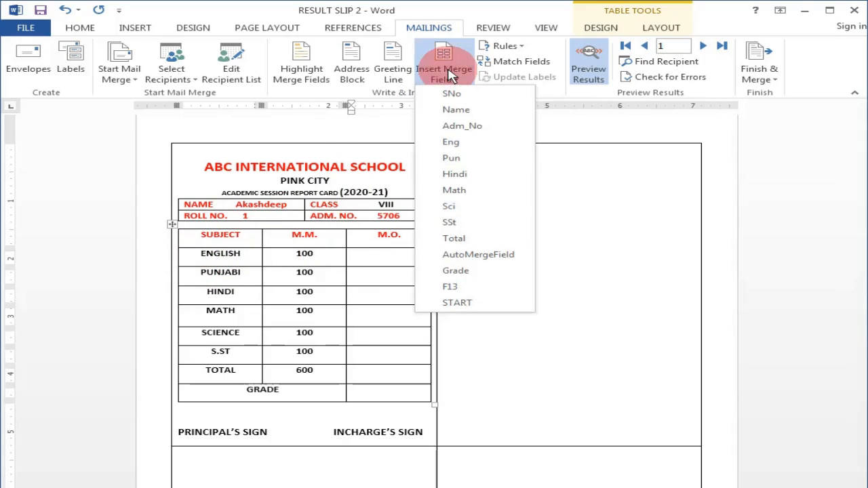
pyautogui.click(458, 144)
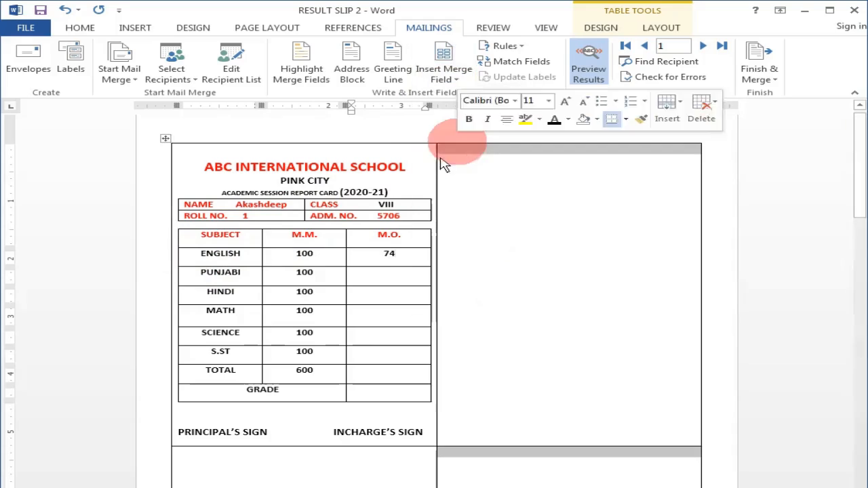
pyautogui.click(359, 272)
pyautogui.click(451, 76)
pyautogui.click(456, 159)
# Insert the Hindi and Math merge fields in the M.O. cells of the HINDI and MATH rows
pyautogui.click(392, 298)
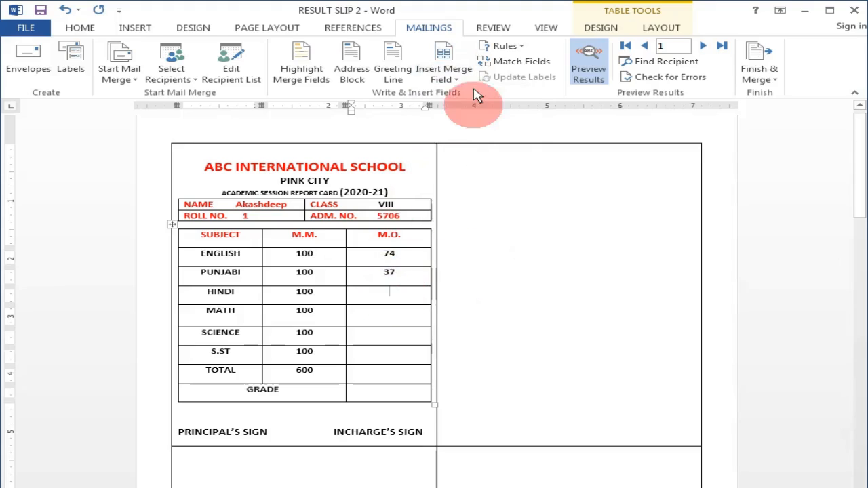
pyautogui.click(450, 76)
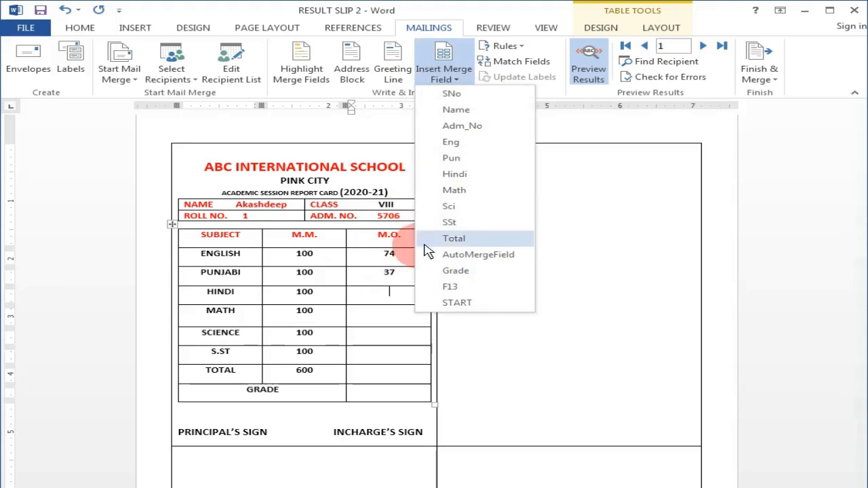
pyautogui.click(454, 174)
pyautogui.click(446, 78)
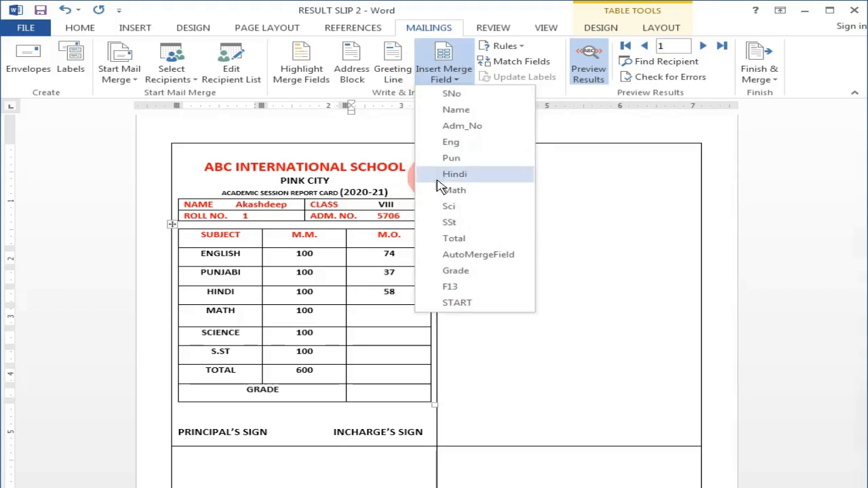
pyautogui.click(397, 320)
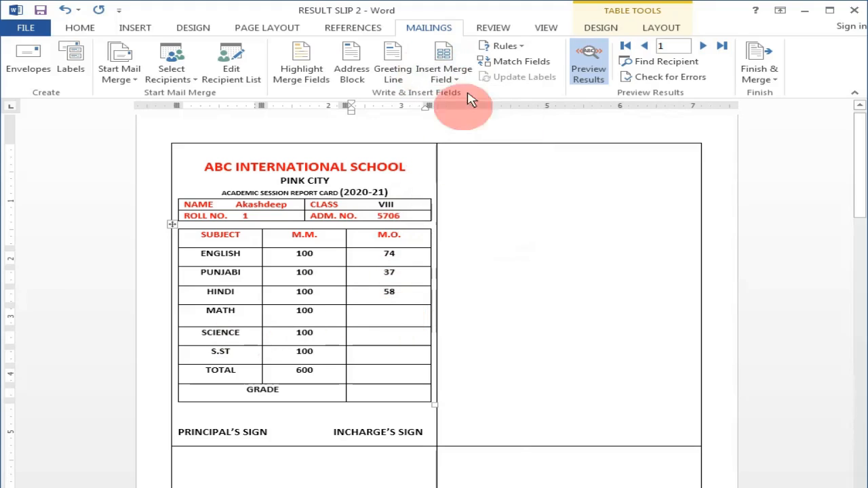
pyautogui.click(446, 77)
pyautogui.click(453, 191)
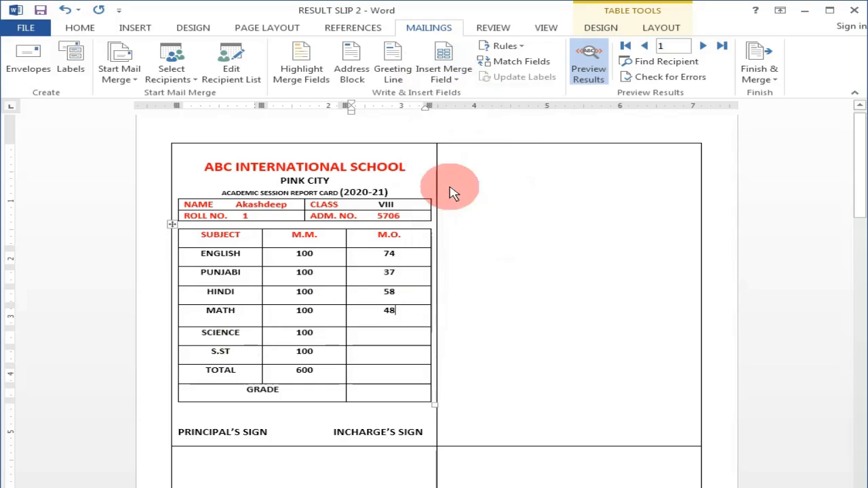
# Insert the Sci and SSt merge fields in the M.O. cells of the SCIENCE and S.ST rows
pyautogui.click(448, 71)
pyautogui.click(468, 223)
pyautogui.click(388, 350)
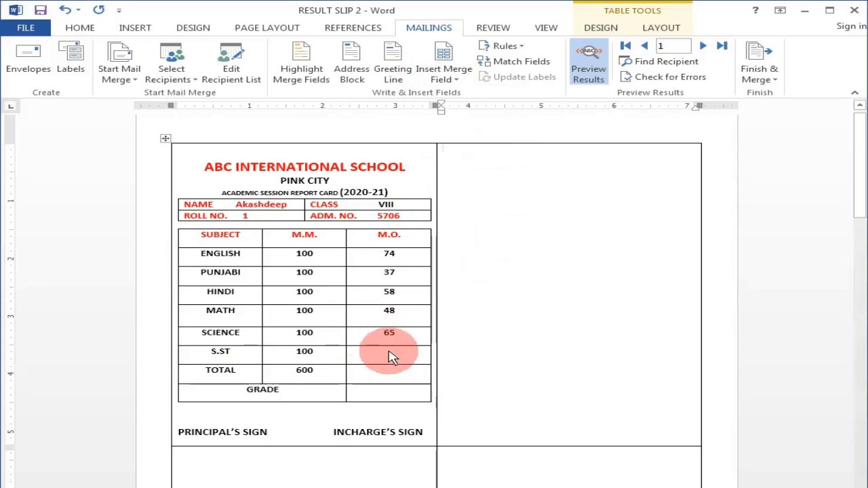
pyautogui.click(445, 76)
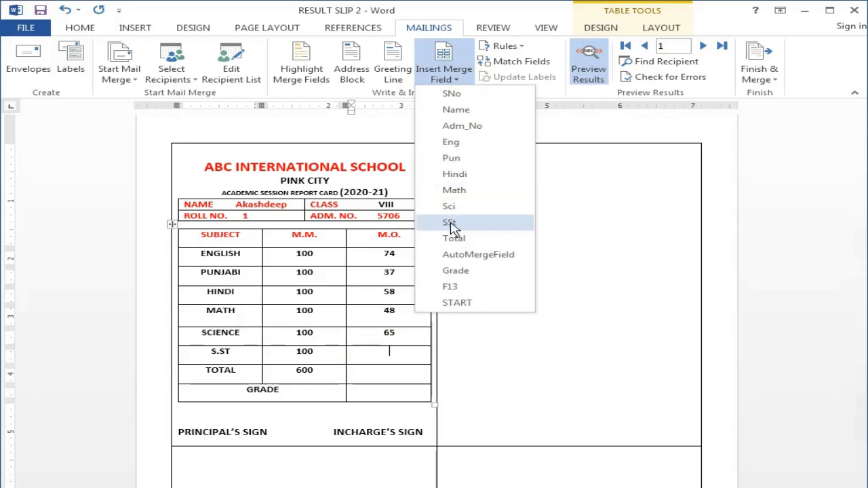
pyautogui.click(450, 223)
# Insert the Total merge field in the TOTAL row's M.O. cell and the Grade merge field beside GRADE
pyautogui.click(379, 374)
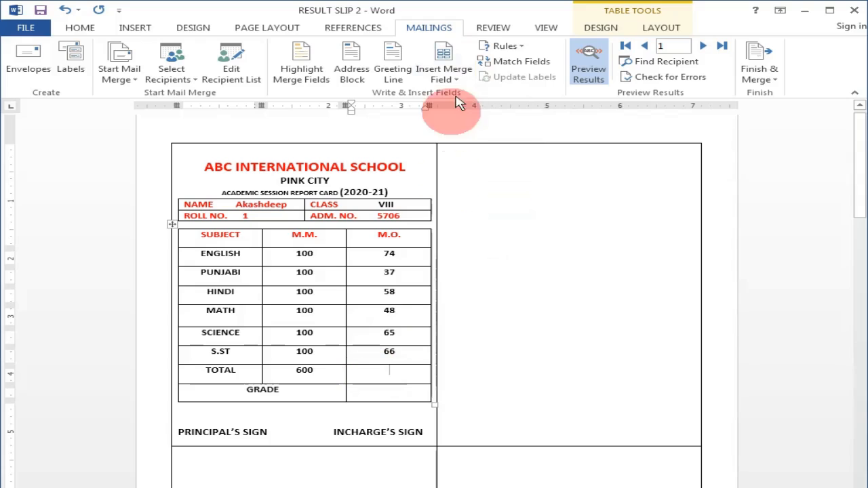
pyautogui.click(441, 77)
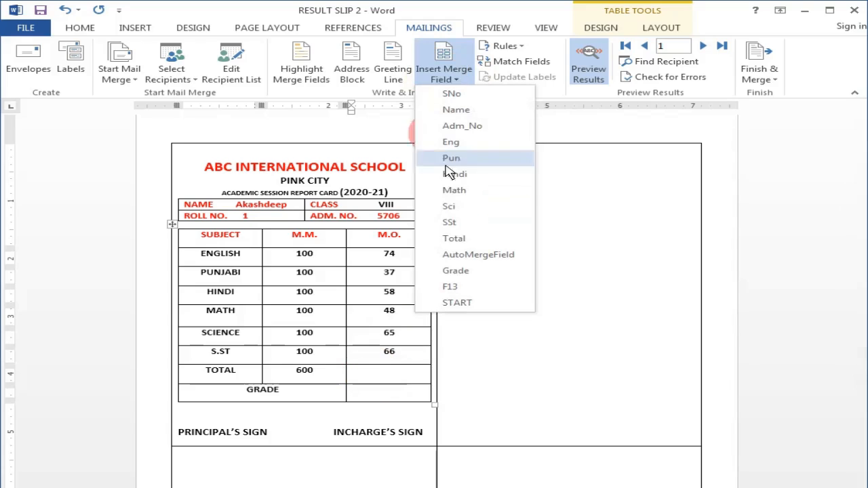
pyautogui.click(454, 239)
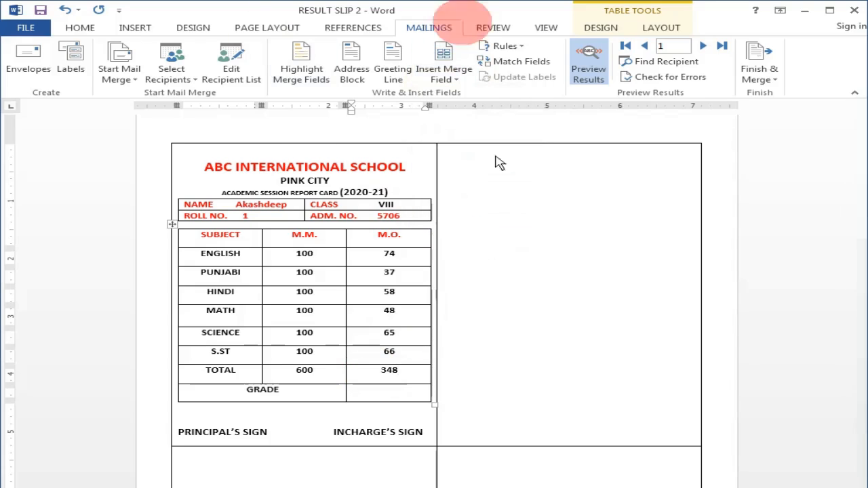
pyautogui.click(389, 399)
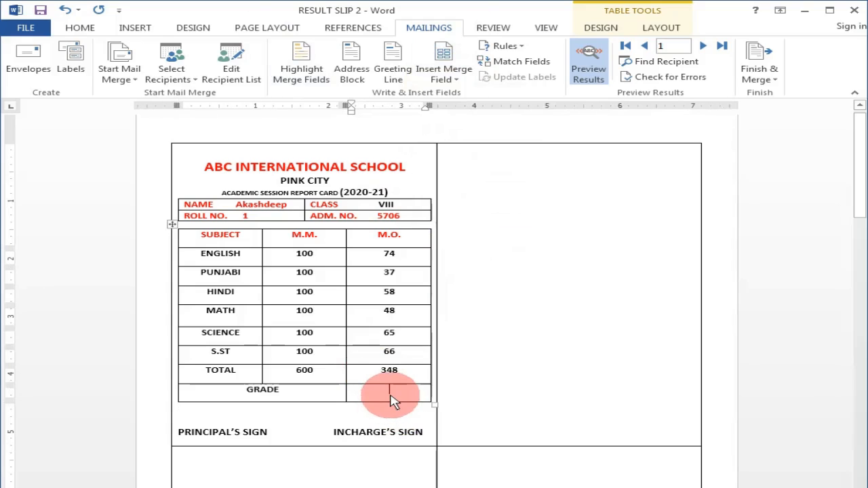
pyautogui.click(444, 75)
pyautogui.click(455, 271)
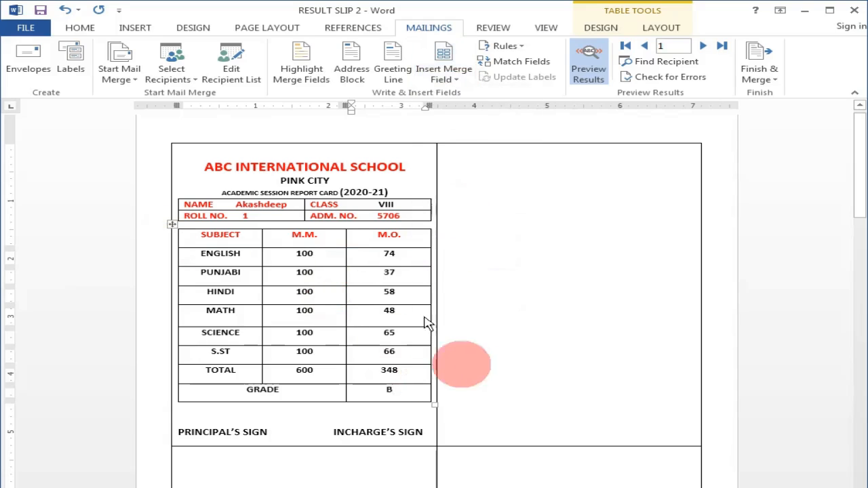
# Switch the merge results preview off and back on to check the slip's merge fields against the first record
pyautogui.click(589, 65)
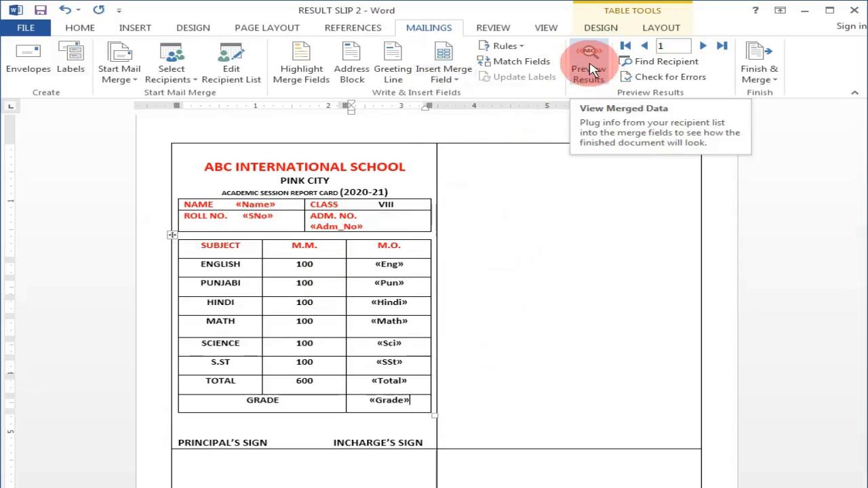
pyautogui.click(589, 67)
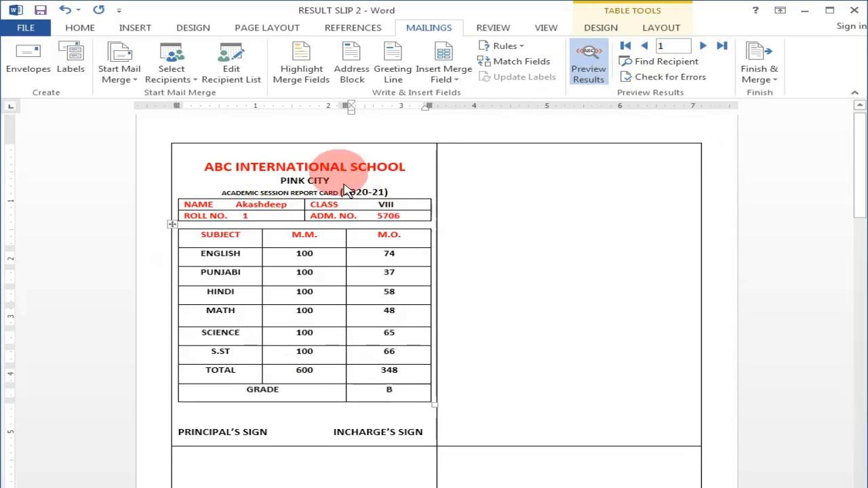
pyautogui.click(537, 243)
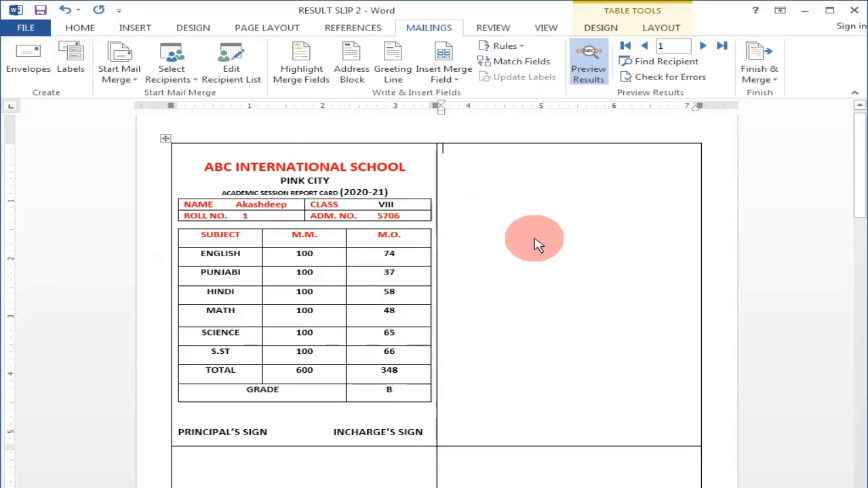
pyautogui.scroll(-1, 271, 224)
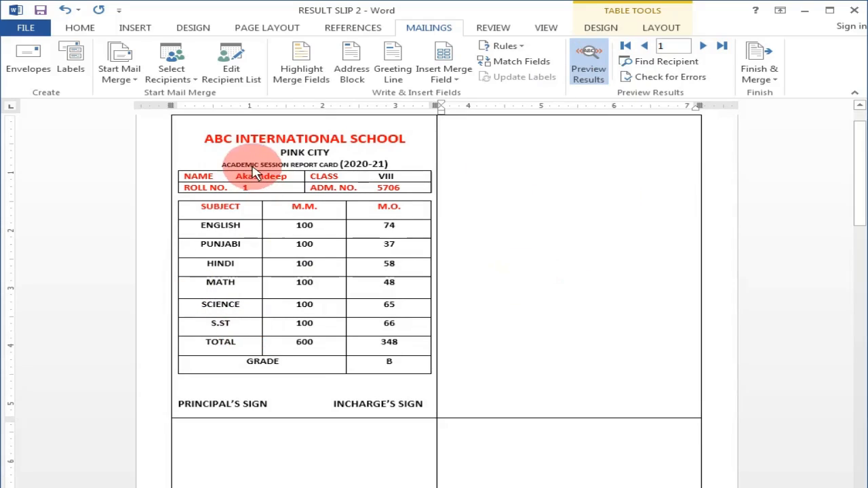
# Change the mail merge document type to Labels and dismiss the label options without applying a label size
pyautogui.click(123, 80)
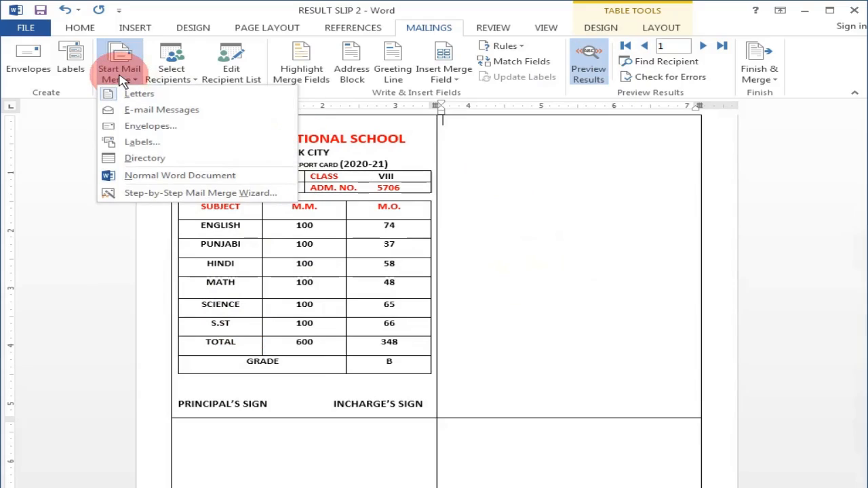
pyautogui.click(126, 145)
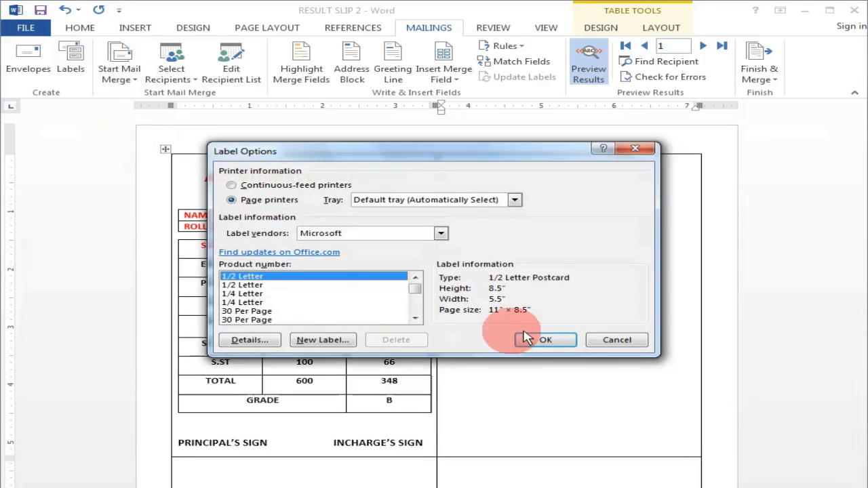
pyautogui.click(631, 341)
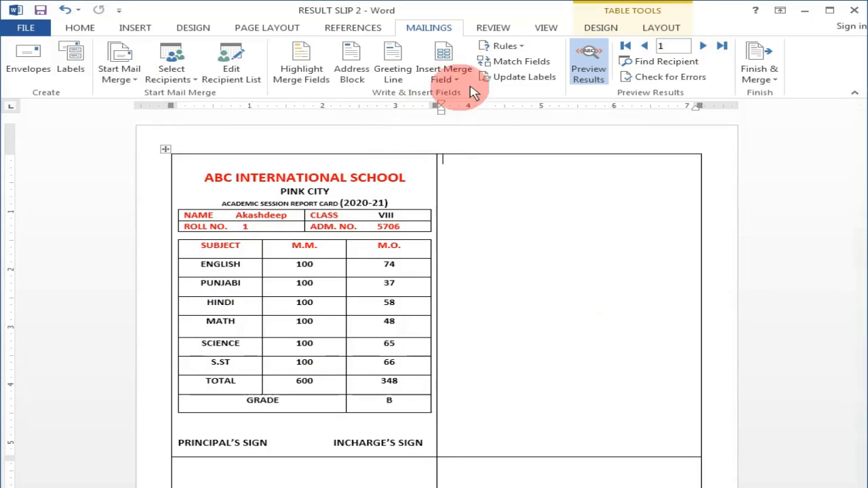
# Update the labels so the merge-field slip fills the remaining cells of the four-slip page
pyautogui.click(528, 83)
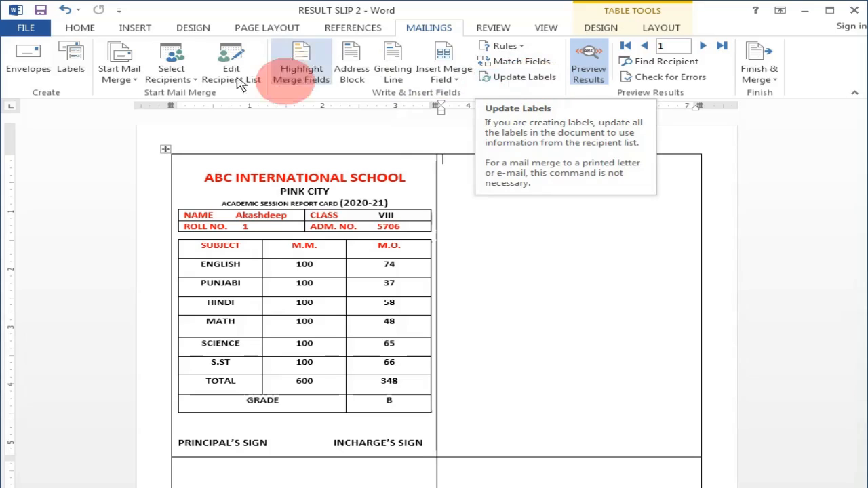
pyautogui.click(144, 85)
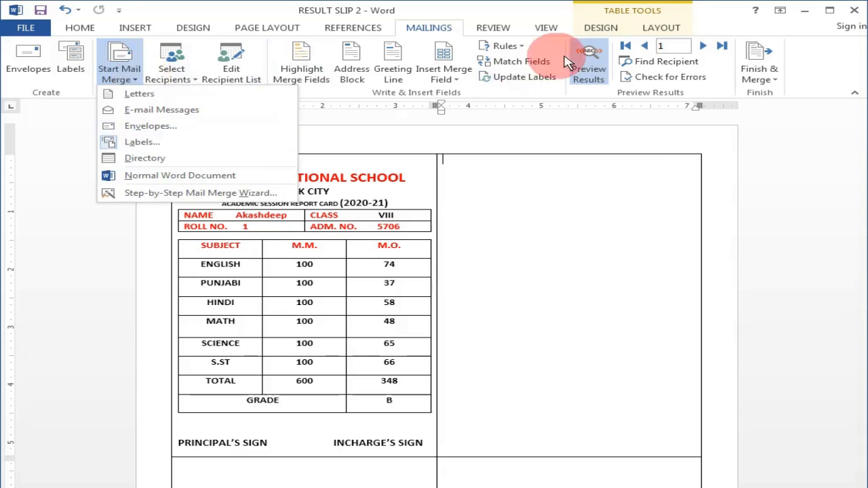
pyautogui.click(539, 194)
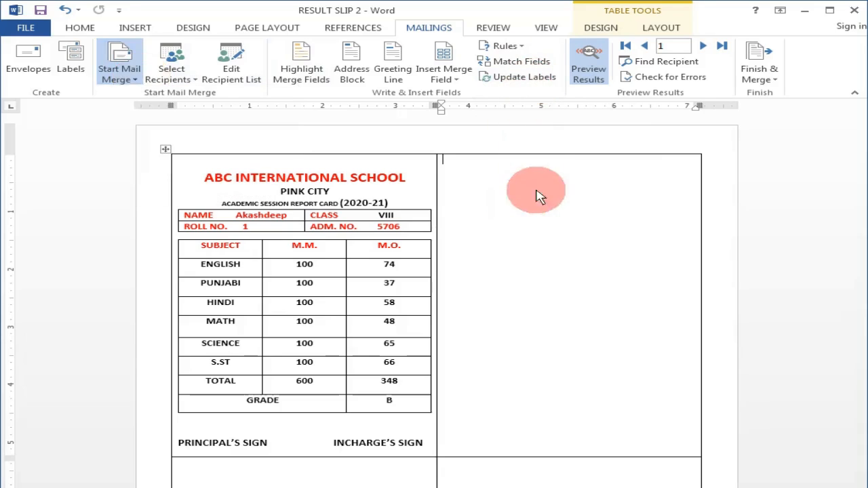
pyautogui.click(533, 87)
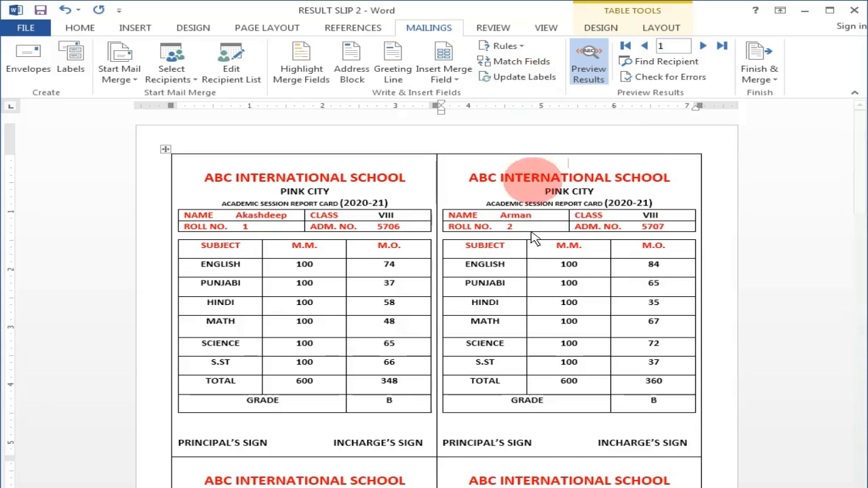
pyautogui.moveTo(853, 185); pyautogui.dragTo(847, 154)
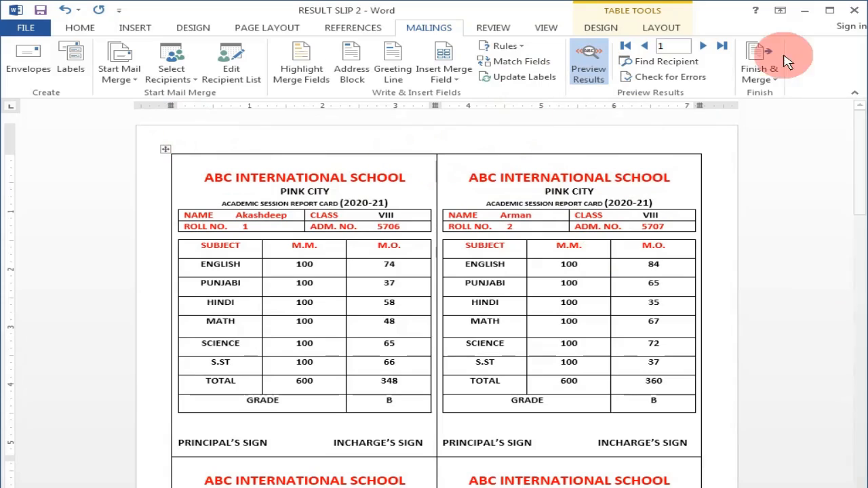
# Finish the merge by sending all records to a new document of individual slips, and look through the merged pages
pyautogui.click(765, 80)
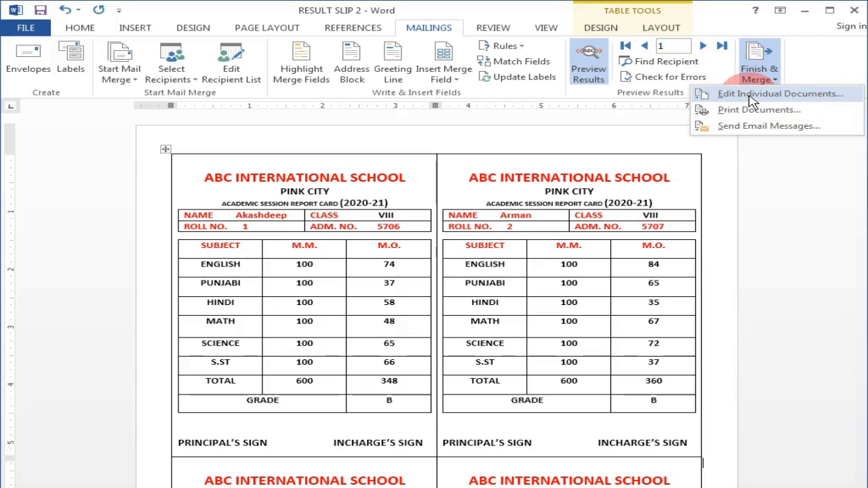
pyautogui.click(753, 96)
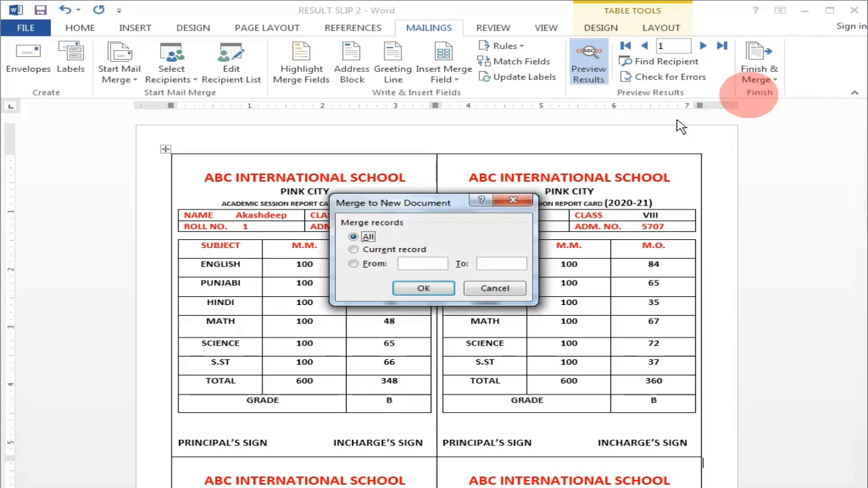
pyautogui.click(400, 240)
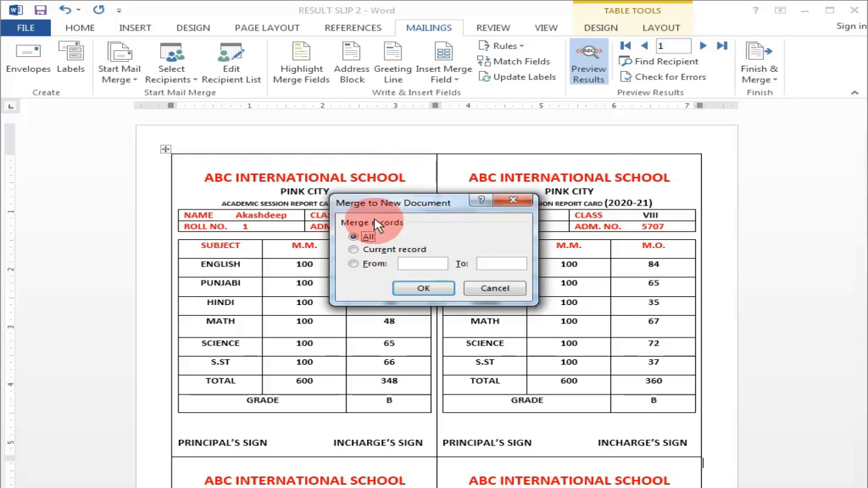
pyautogui.click(422, 289)
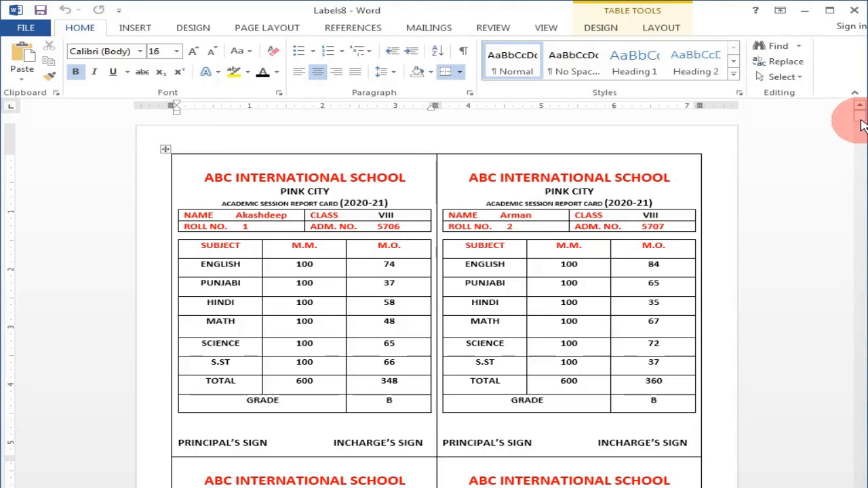
pyautogui.moveTo(862, 124); pyautogui.dragTo(860, 233)
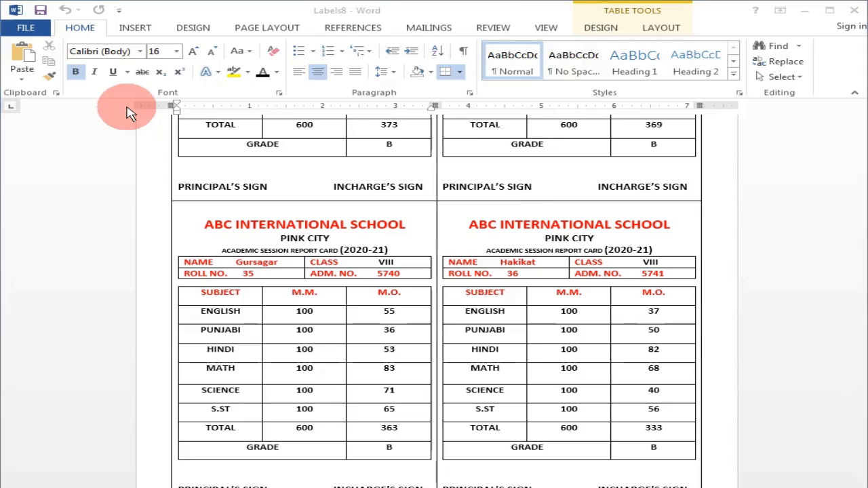
# Save the merged document to the Desktop as a PDF named RESULT SLIP 2020-21
pyautogui.press('F12')
pyautogui.click(229, 247)
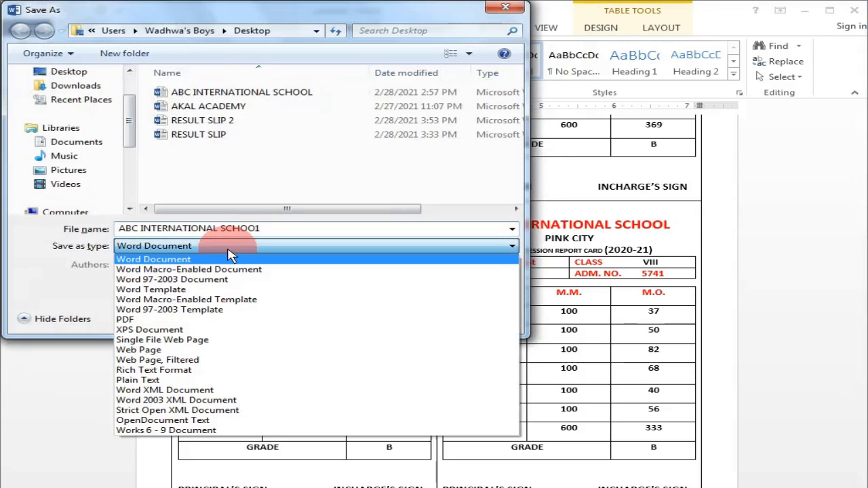
pyautogui.click(207, 326)
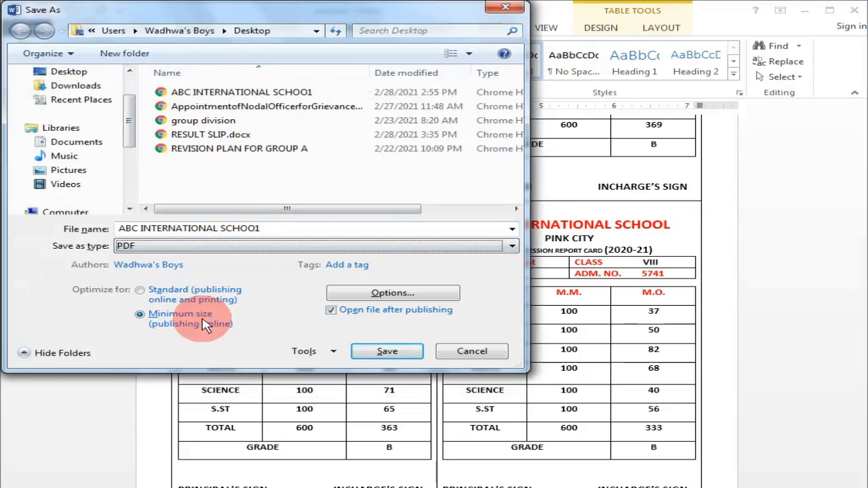
pyautogui.doubleClick(278, 237)
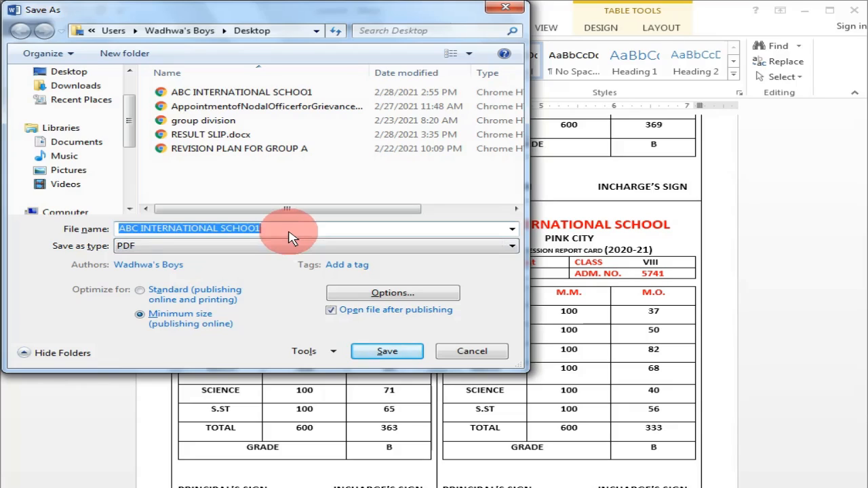
pyautogui.write('RESL')
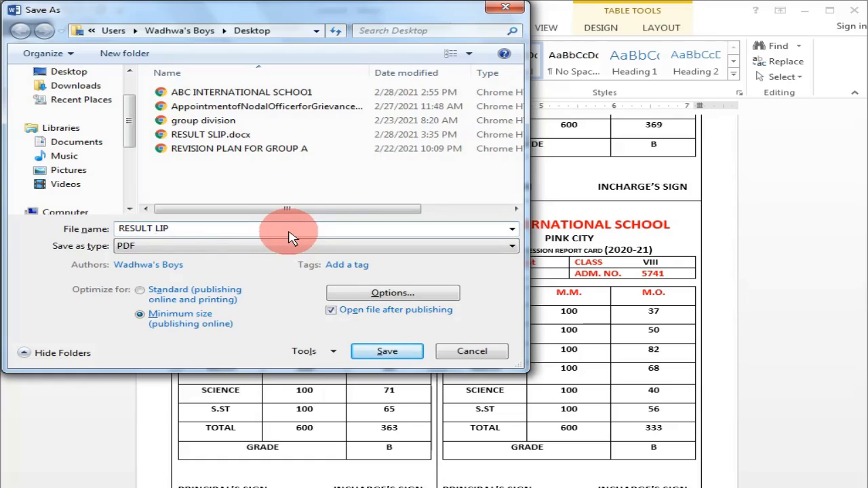
pyautogui.write('SLIP 2020-21')
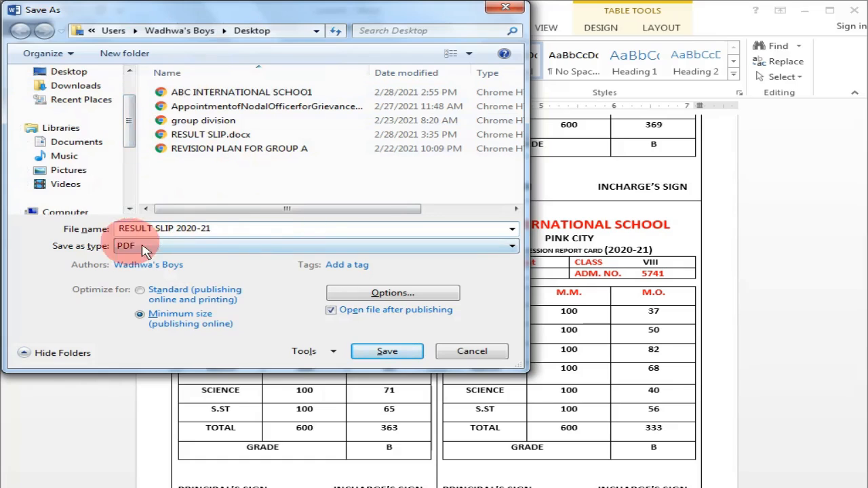
pyautogui.click(385, 355)
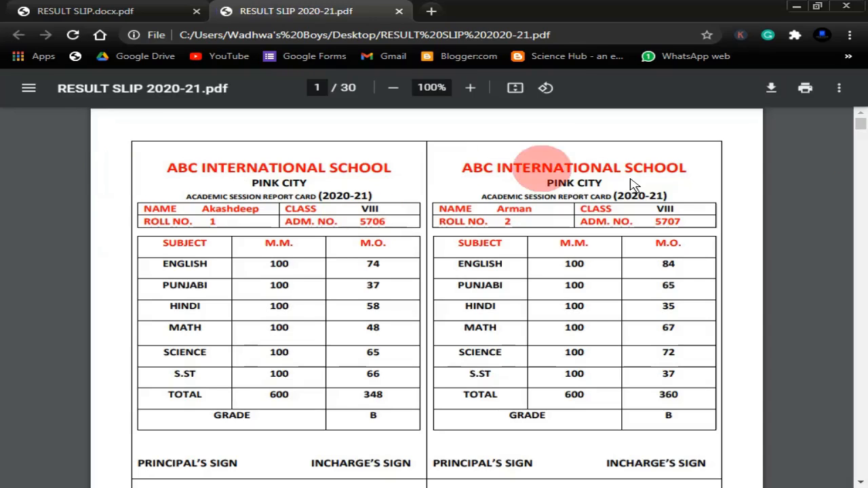
# Examine the slip layout in the exported PDF and its enlarged print preview, and cancel printing
pyautogui.moveTo(860, 129); pyautogui.dragTo(854, 398)
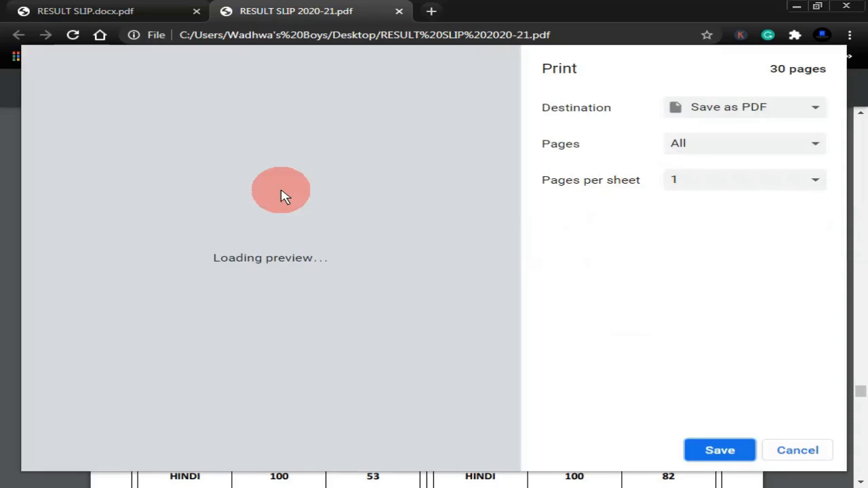
pyautogui.scroll(-1, 283, 206)
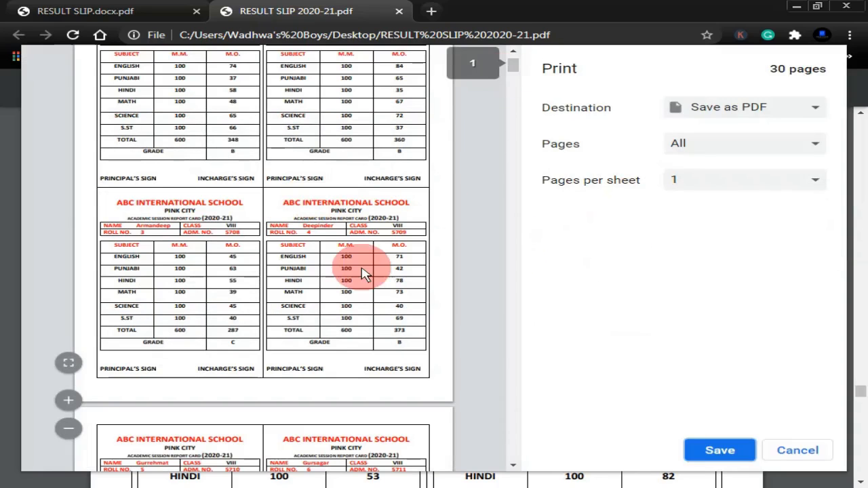
pyautogui.scroll(-3, 363, 271)
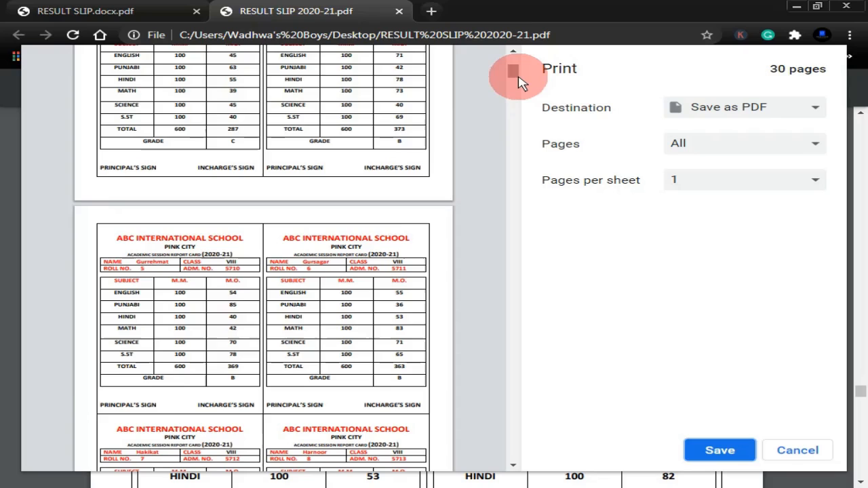
pyautogui.moveTo(518, 80); pyautogui.dragTo(520, 97)
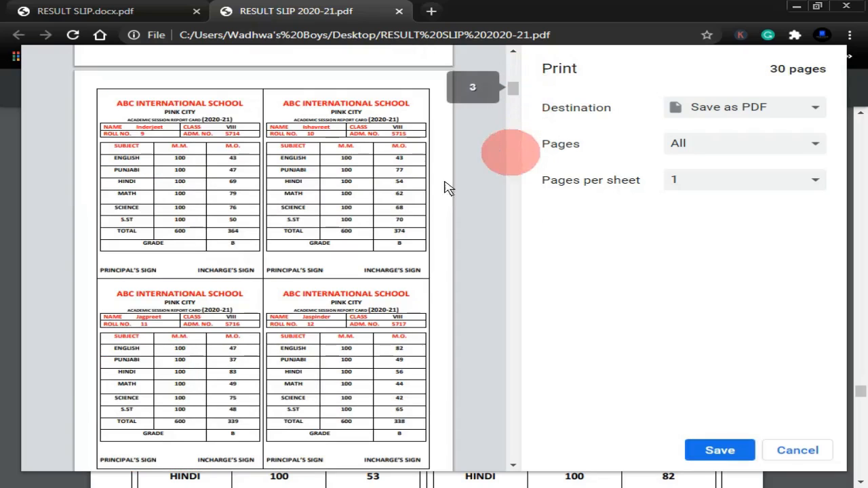
pyautogui.keyDown('ctrl'); pyautogui.scroll(4, 195, 155); pyautogui.keyUp('ctrl')
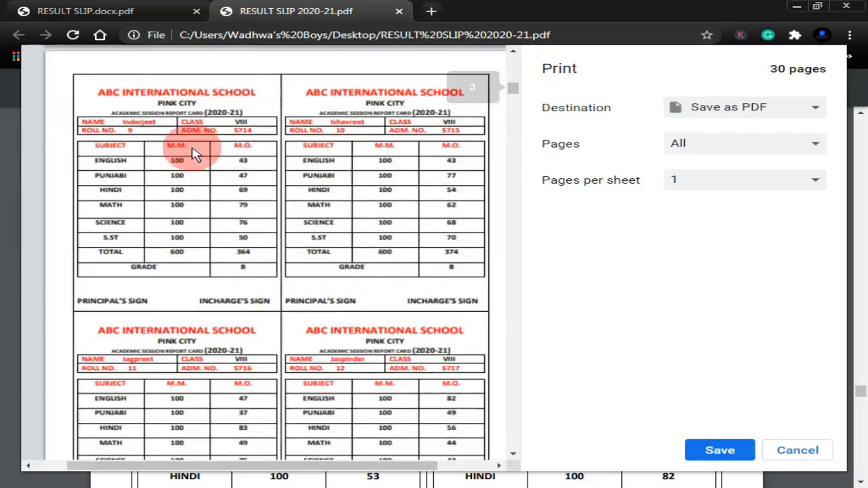
pyautogui.click(787, 450)
# Review the student slips in the PDF from page 24 onward, and switch to the browser window with the Ur Excel Tutor YouTube channel
pyautogui.scroll(-1, 407, 332)
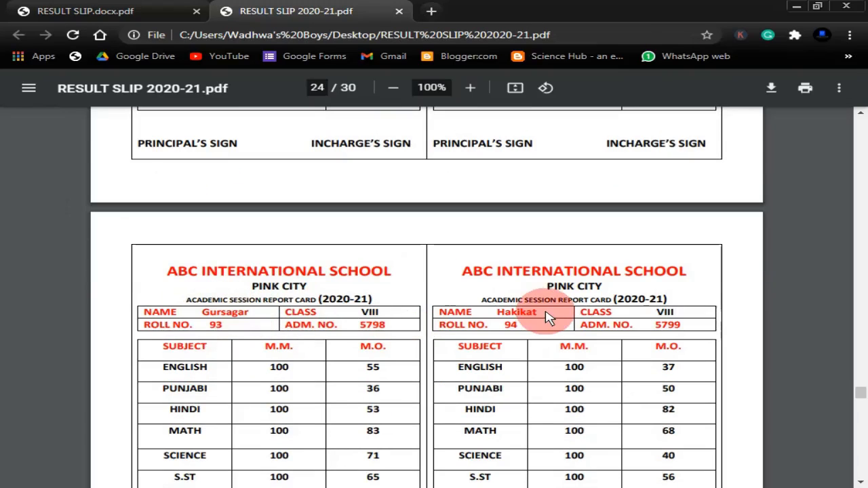
pyautogui.scroll(-6, 548, 318)
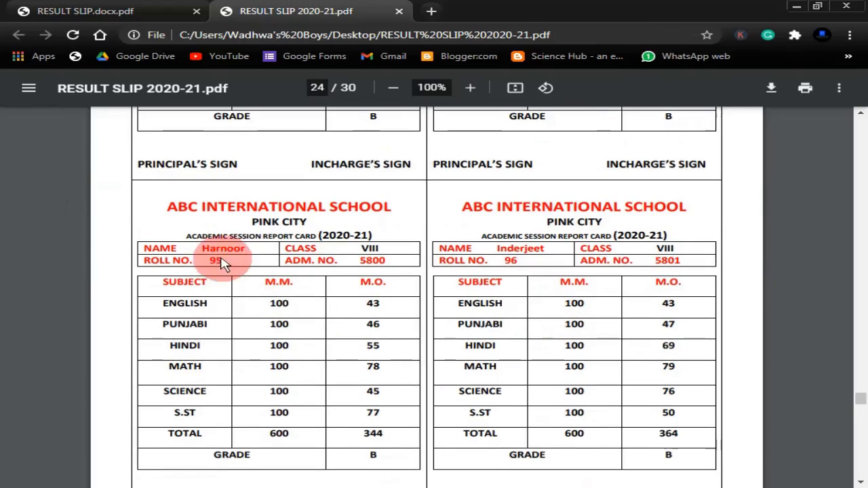
pyautogui.scroll(-5, 546, 250)
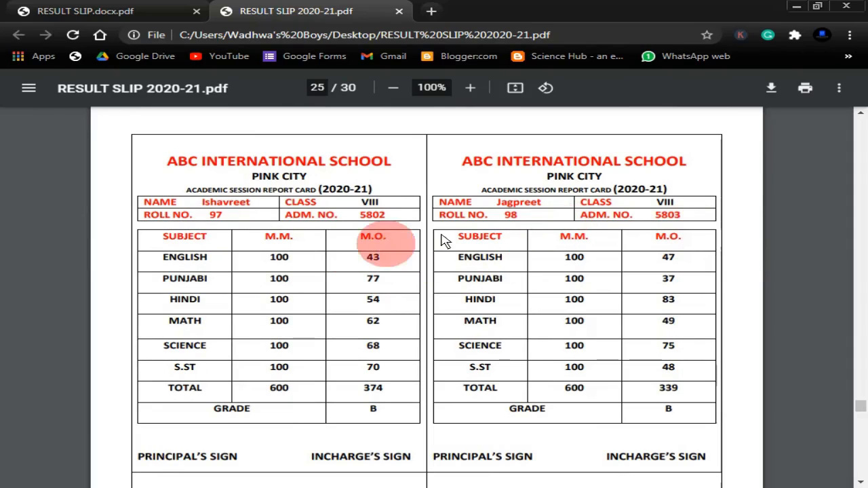
pyautogui.scroll(-5, 683, 236)
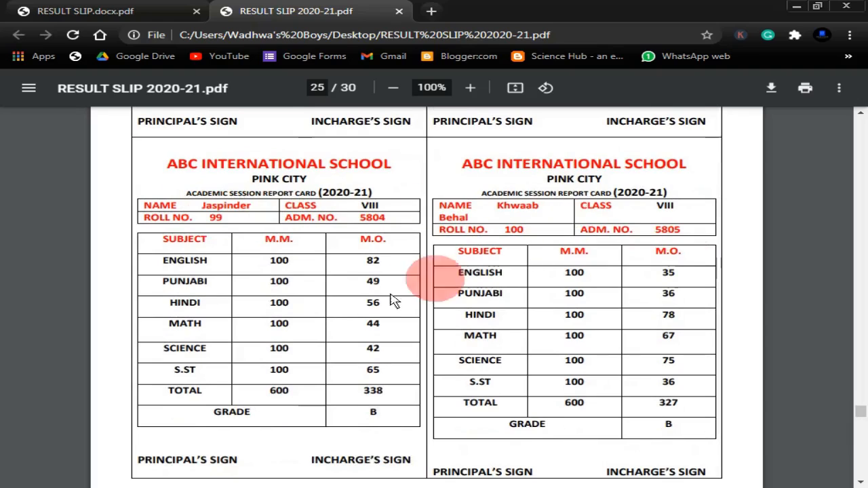
pyautogui.scroll(-2, 397, 300)
pyautogui.scroll(2, 359, 329)
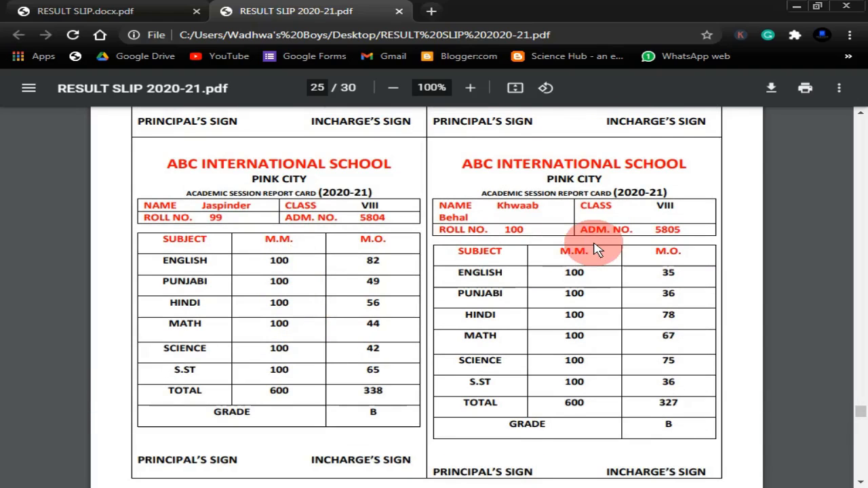
pyautogui.scroll(-6, 595, 249)
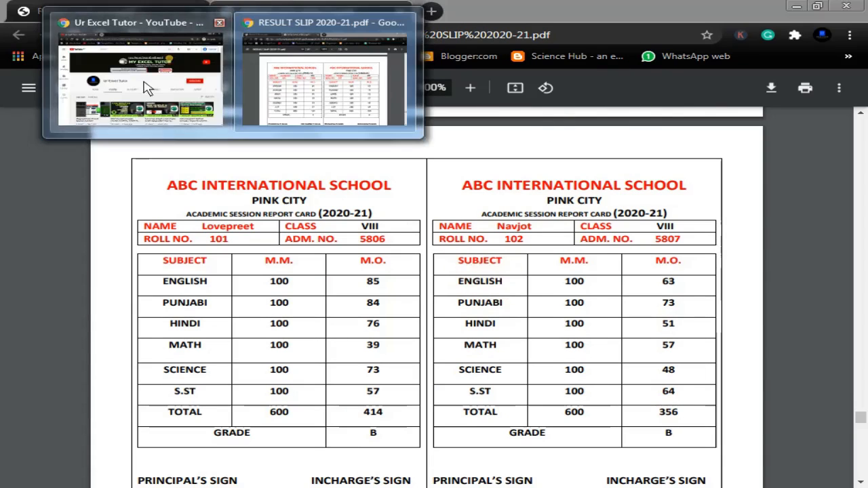
pyautogui.click(146, 86)
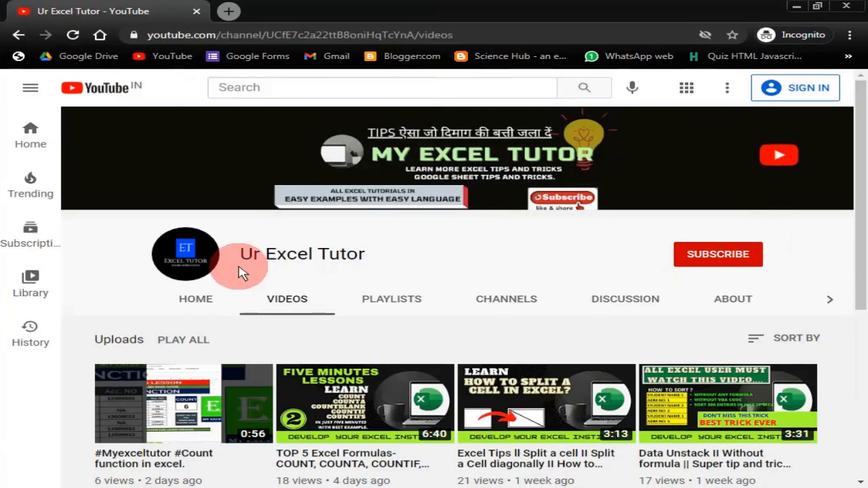